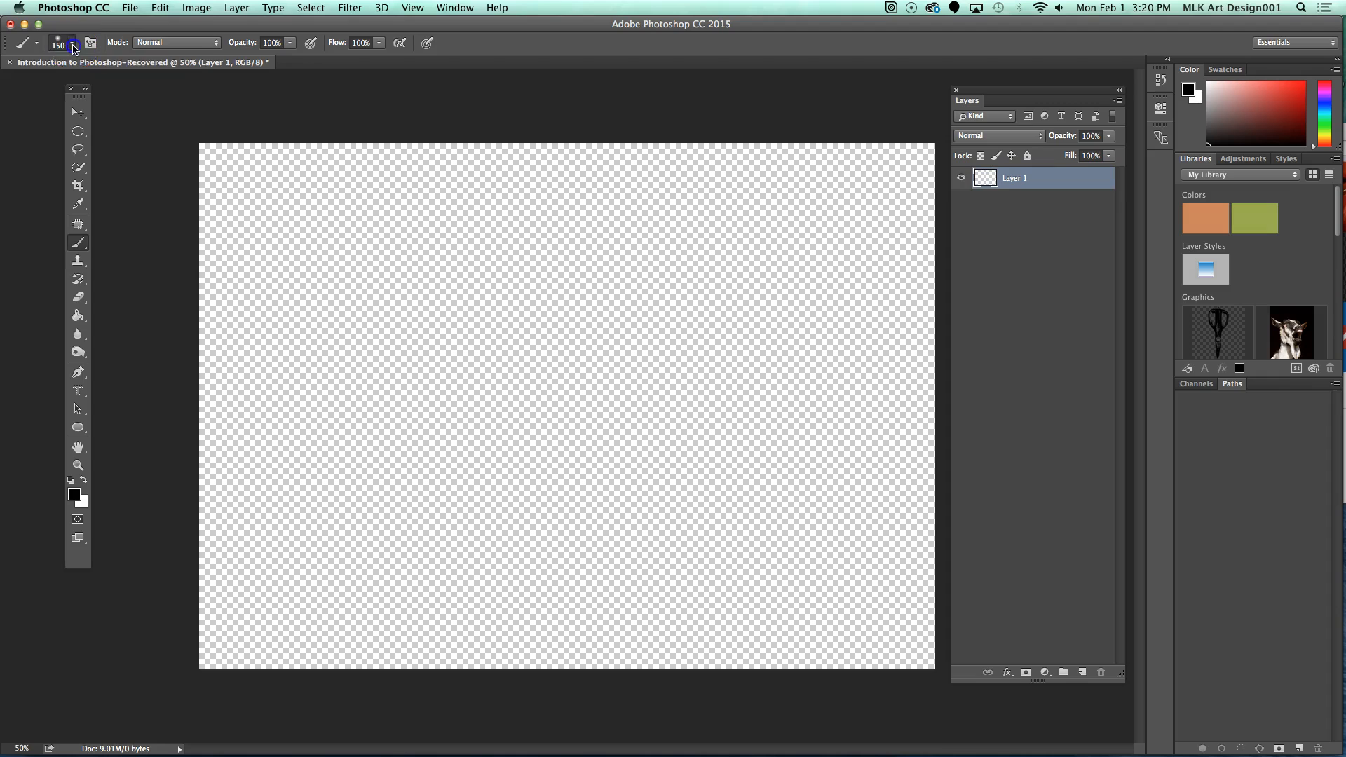
Examine the brush preset picker, its options and the available brush libraries, cancelling the rename of the Soft Round brush.
{"action": "left_click", "coordinate": [72, 44]}
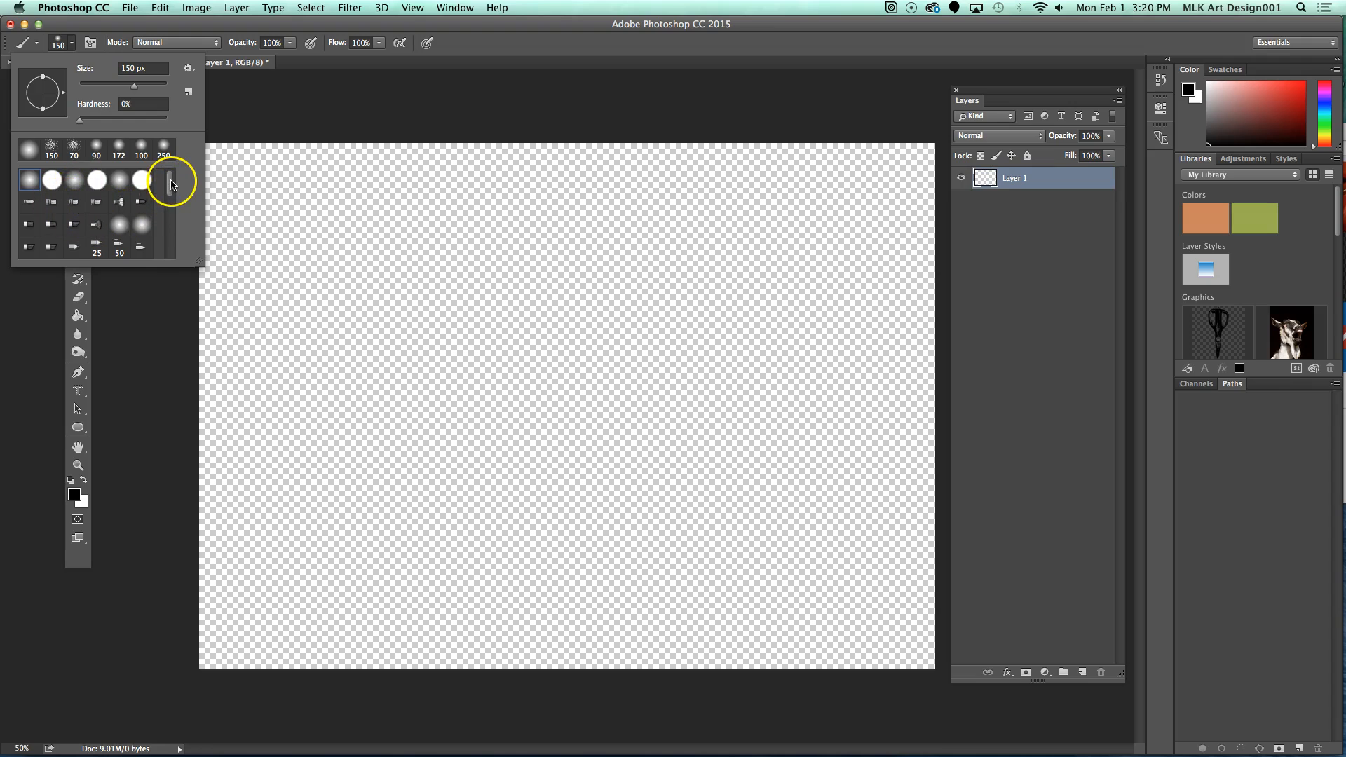
{"action": "mouse_move", "coordinate": [172, 184]}
{"action": "left_mouse_down"}
{"action": "mouse_move", "coordinate": [173, 249]}
{"action": "mouse_move", "coordinate": [171, 179]}
{"action": "left_mouse_up"}
{"action": "left_click", "coordinate": [191, 72]}
{"action": "left_click", "coordinate": [241, 99]}
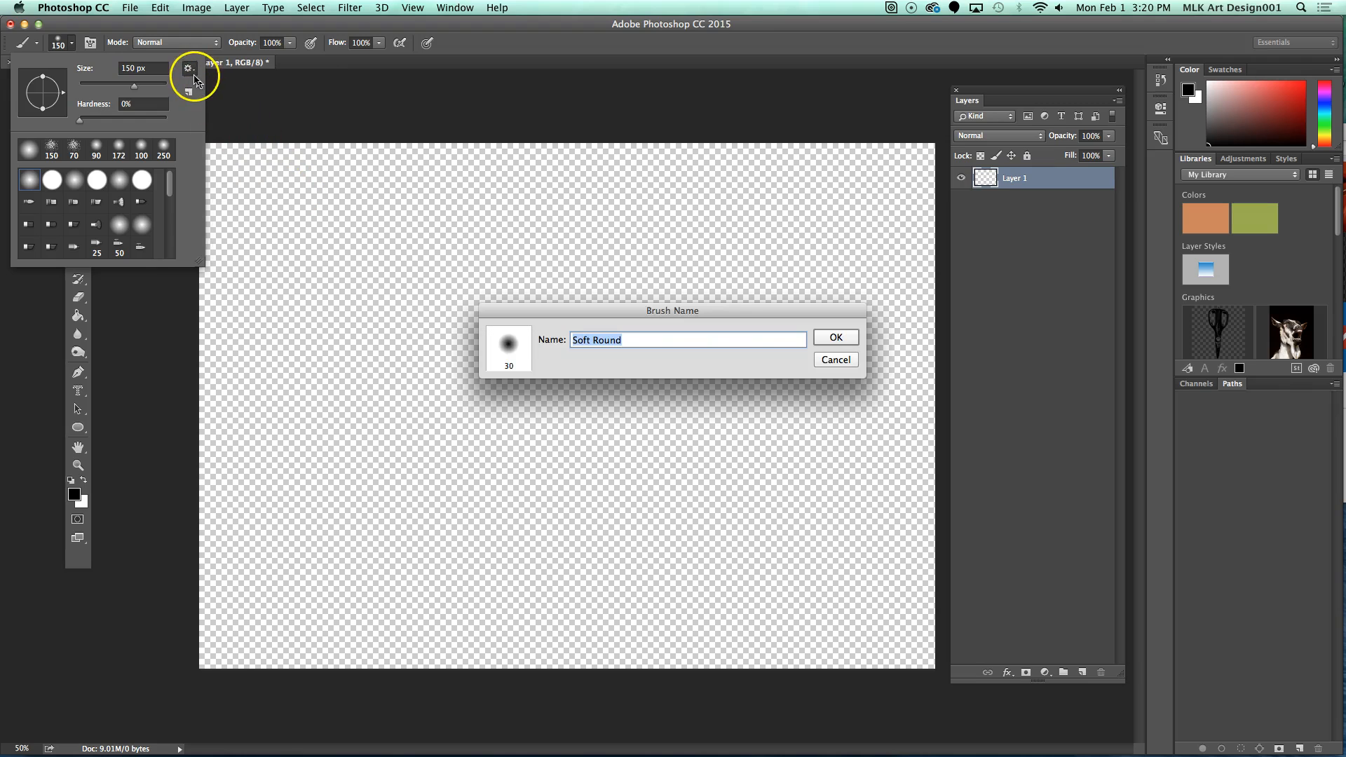
{"action": "left_click", "coordinate": [842, 363]}
{"action": "left_click", "coordinate": [188, 68]}
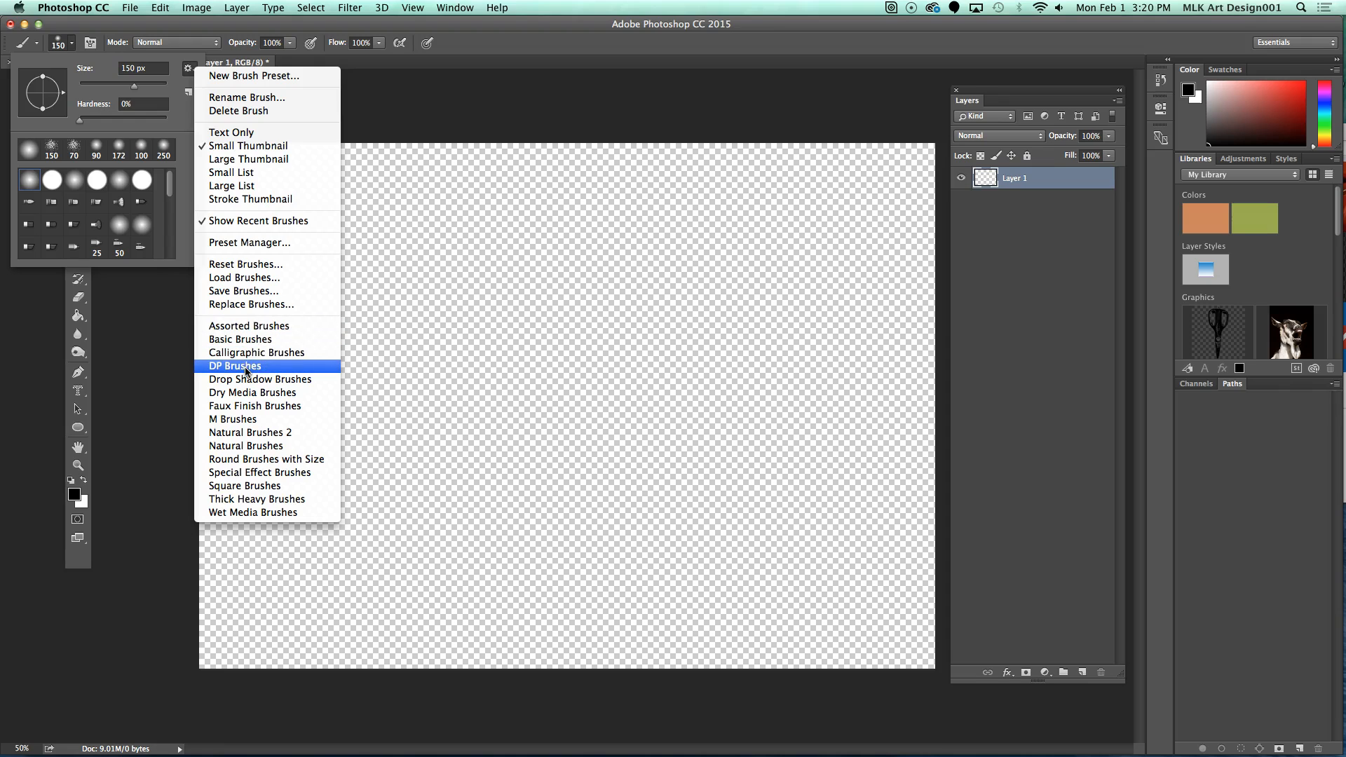
{"action": "left_click", "coordinate": [247, 384]}
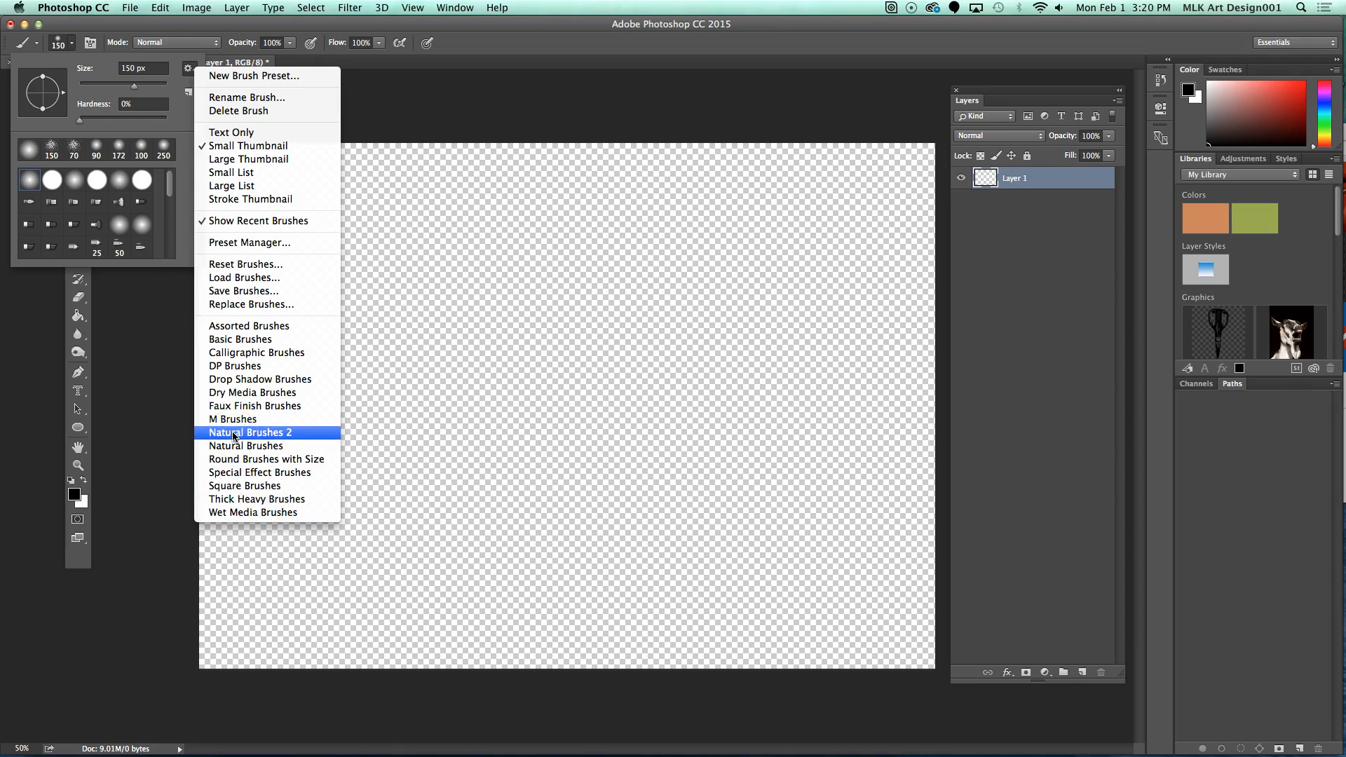
{"action": "left_click", "coordinate": [235, 327]}
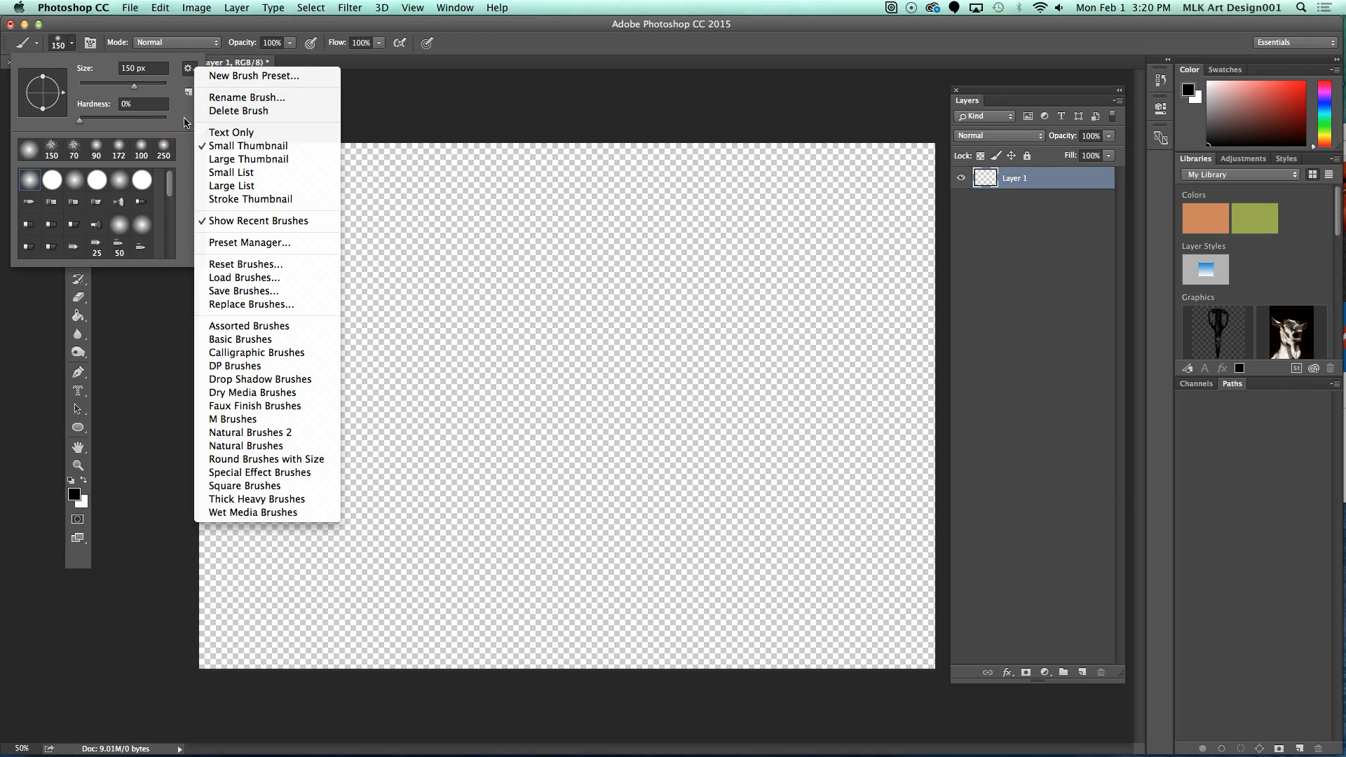
{"action": "left_click", "coordinate": [184, 122]}
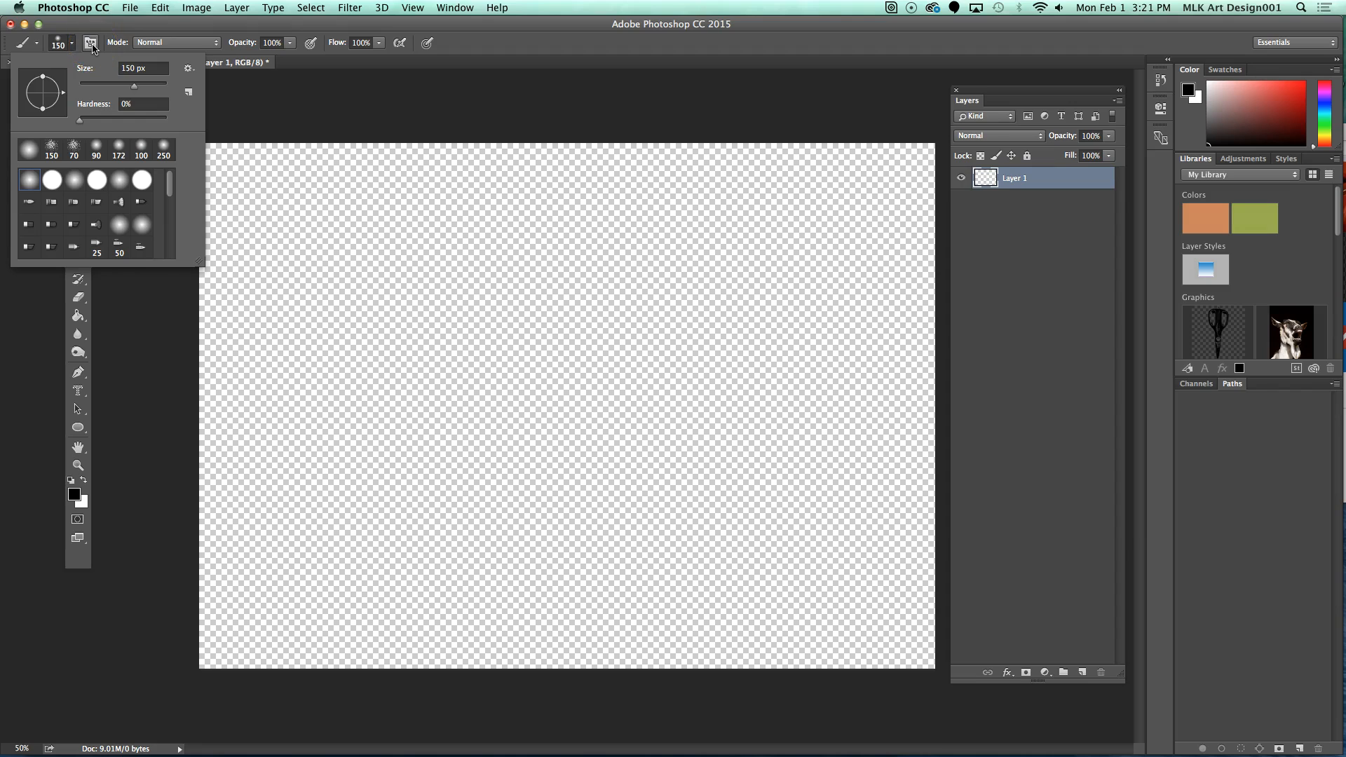
Display the full brush settings with Brush Tip Shape selected, and move them over the right part of the canvas.
{"action": "left_click", "coordinate": [91, 44]}
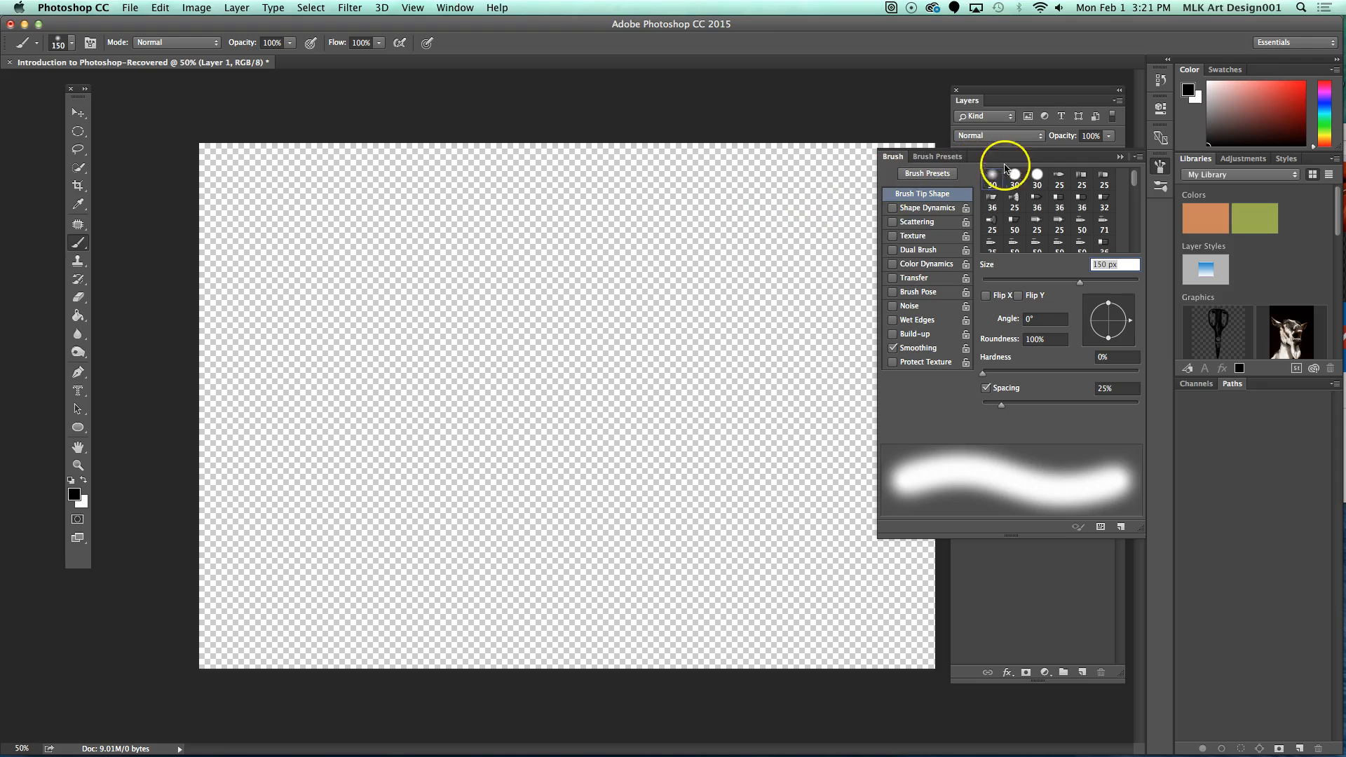
{"action": "mouse_move", "coordinate": [1059, 161]}
{"action": "left_mouse_down"}
{"action": "mouse_move", "coordinate": [701, 151]}
{"action": "mouse_move", "coordinate": [676, 165]}
{"action": "left_mouse_up"}
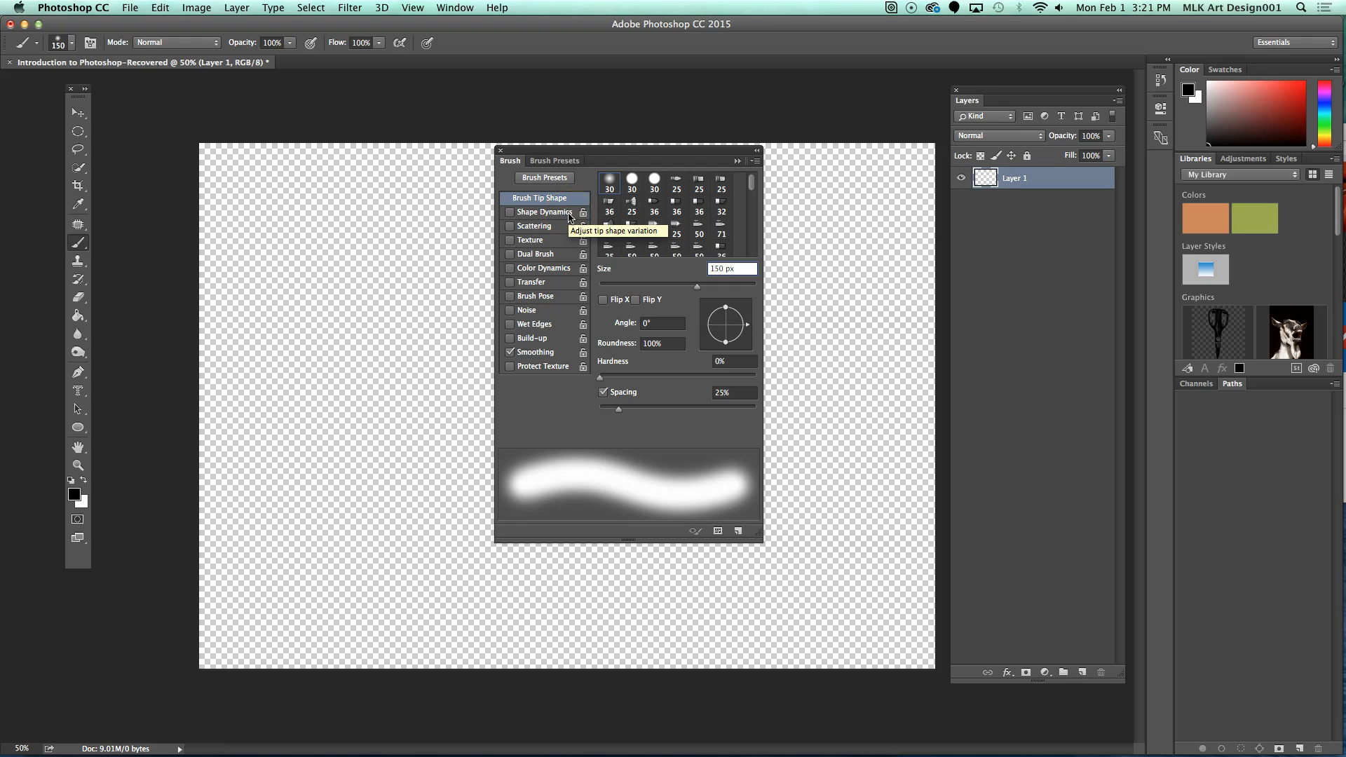
{"action": "left_click_drag", "start_coordinate": [606, 154], "coordinate": [602, 155]}
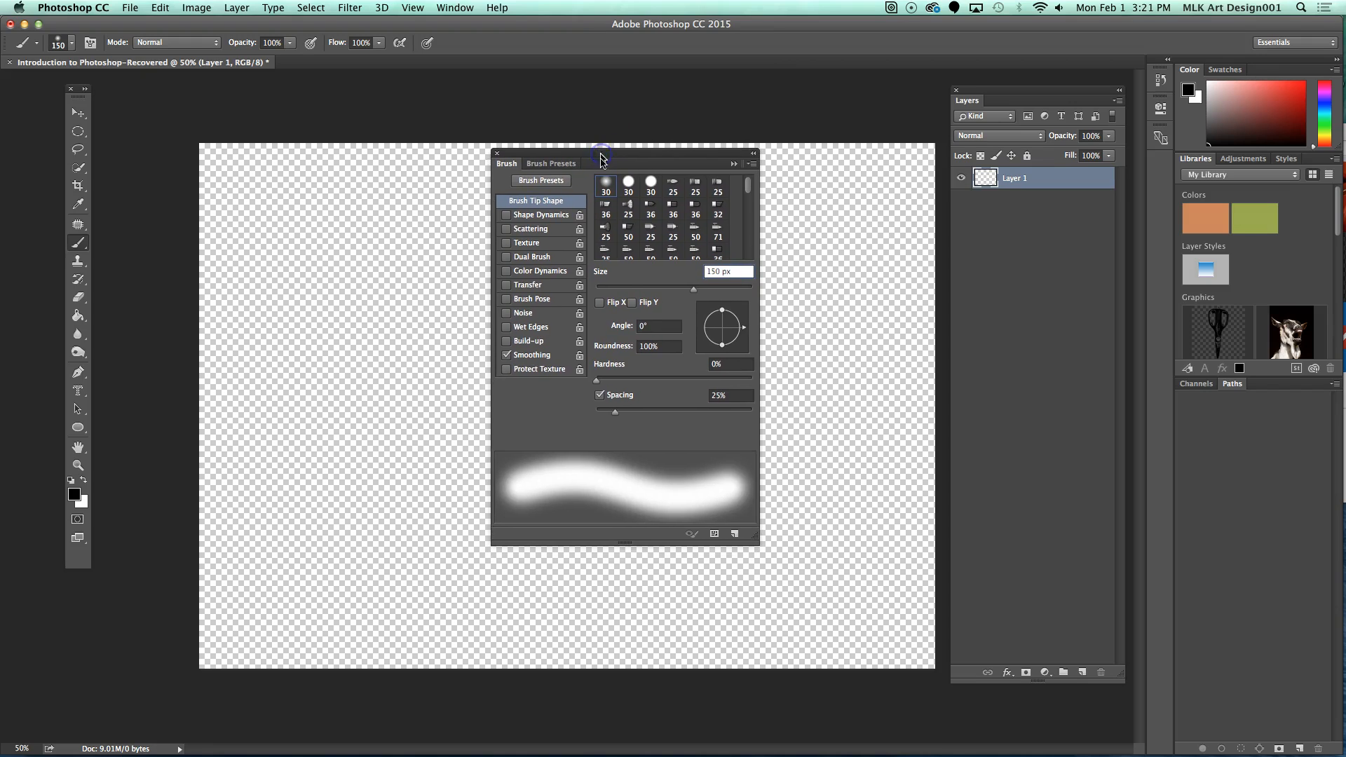
{"action": "left_click", "coordinate": [529, 204]}
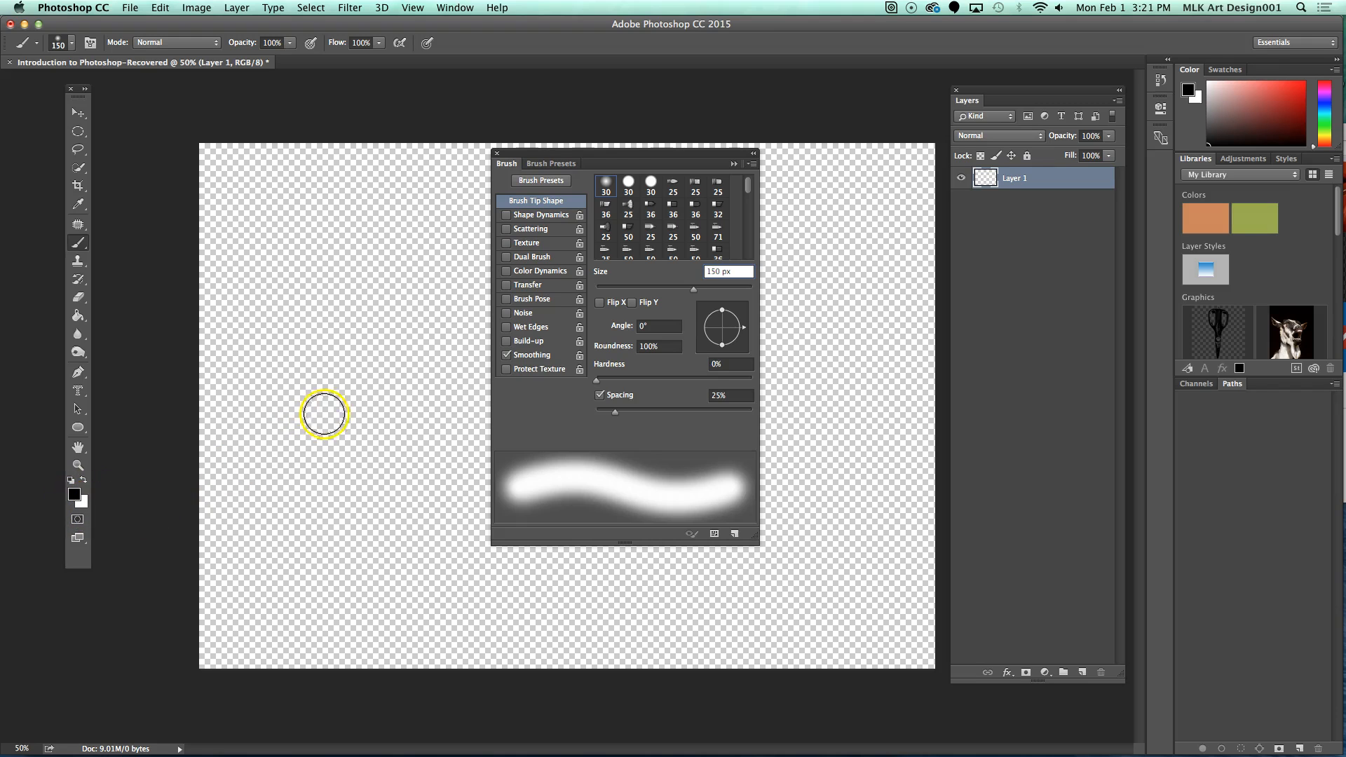
{"action": "mouse_move", "coordinate": [614, 165]}
{"action": "left_mouse_down"}
{"action": "mouse_move", "coordinate": [705, 172]}
{"action": "mouse_move", "coordinate": [842, 211]}
{"action": "left_mouse_up"}
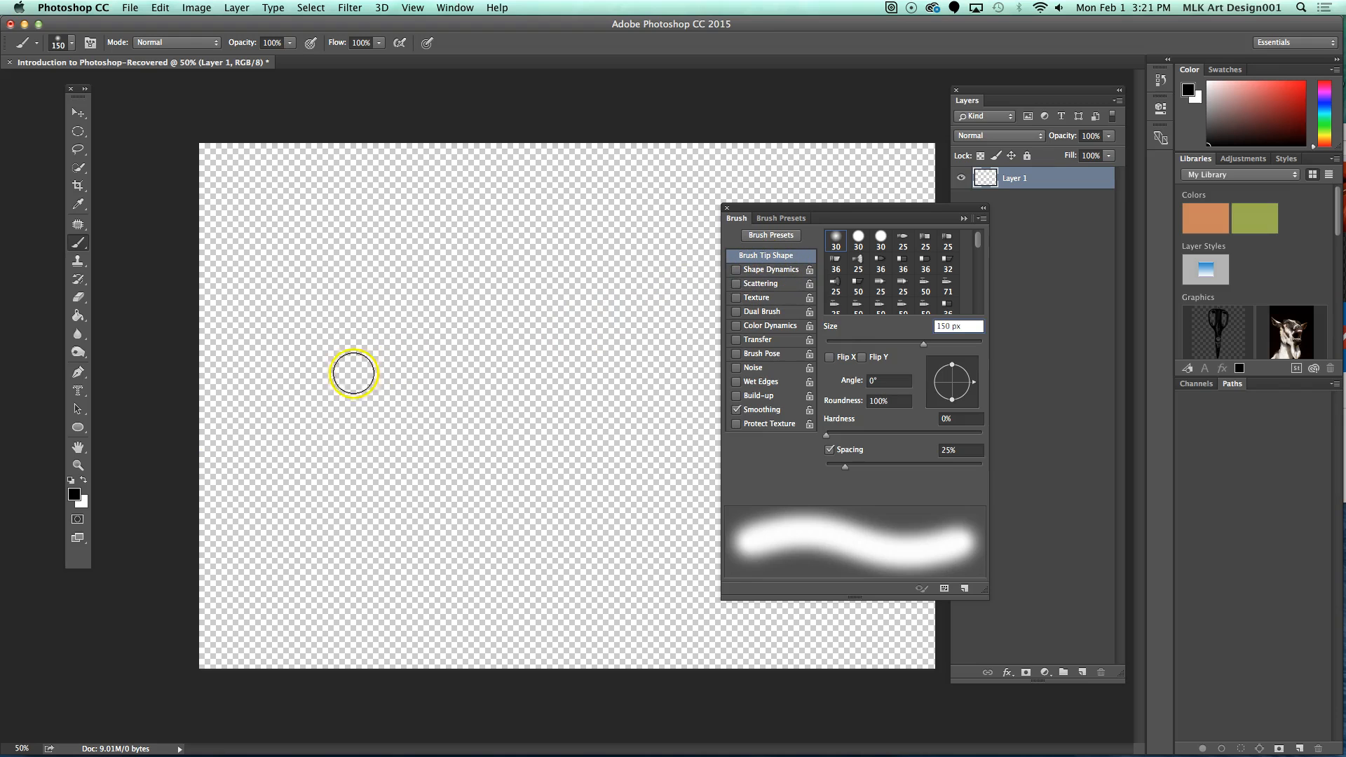
Set the foreground colour to red (ff0000) and the background colour to a vivid teal green with hue 161°.
{"action": "left_click", "coordinate": [75, 494]}
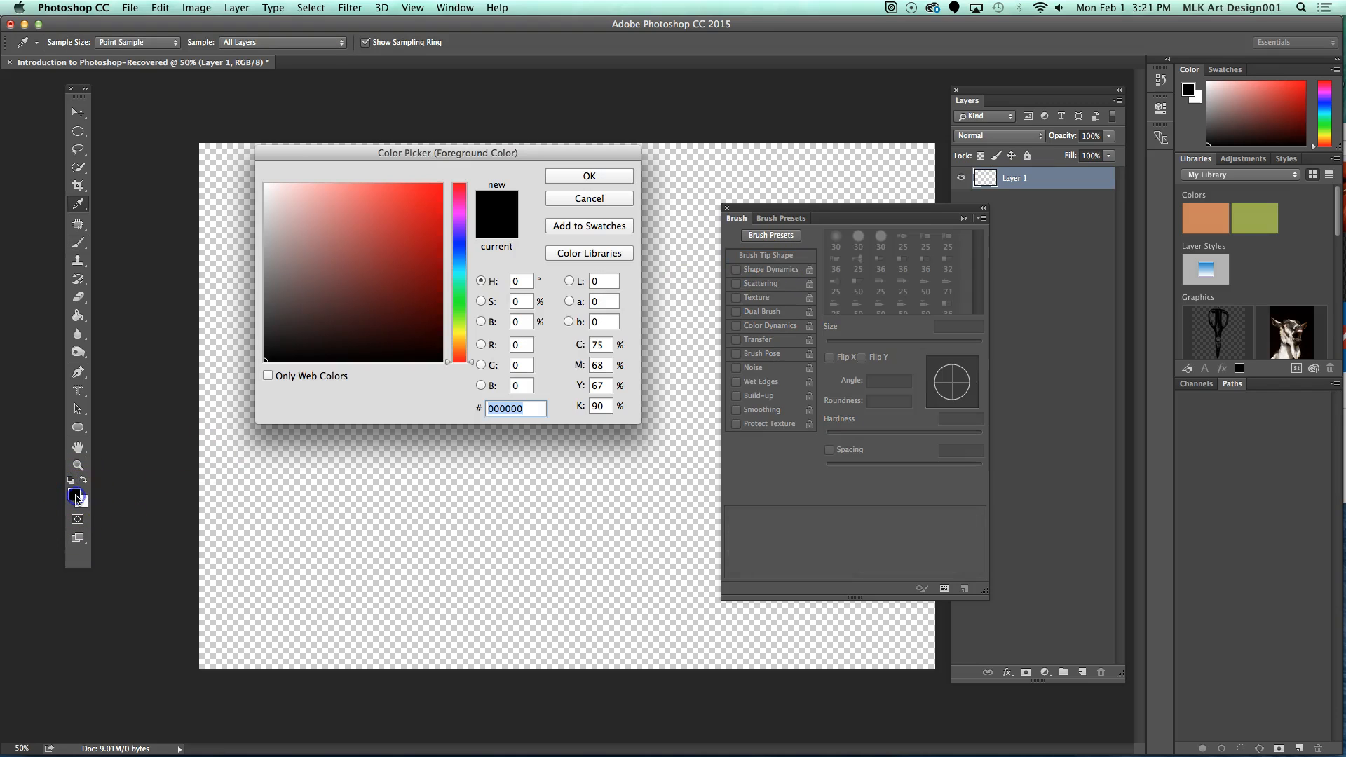
{"action": "left_click_drag", "start_coordinate": [423, 197], "coordinate": [454, 175]}
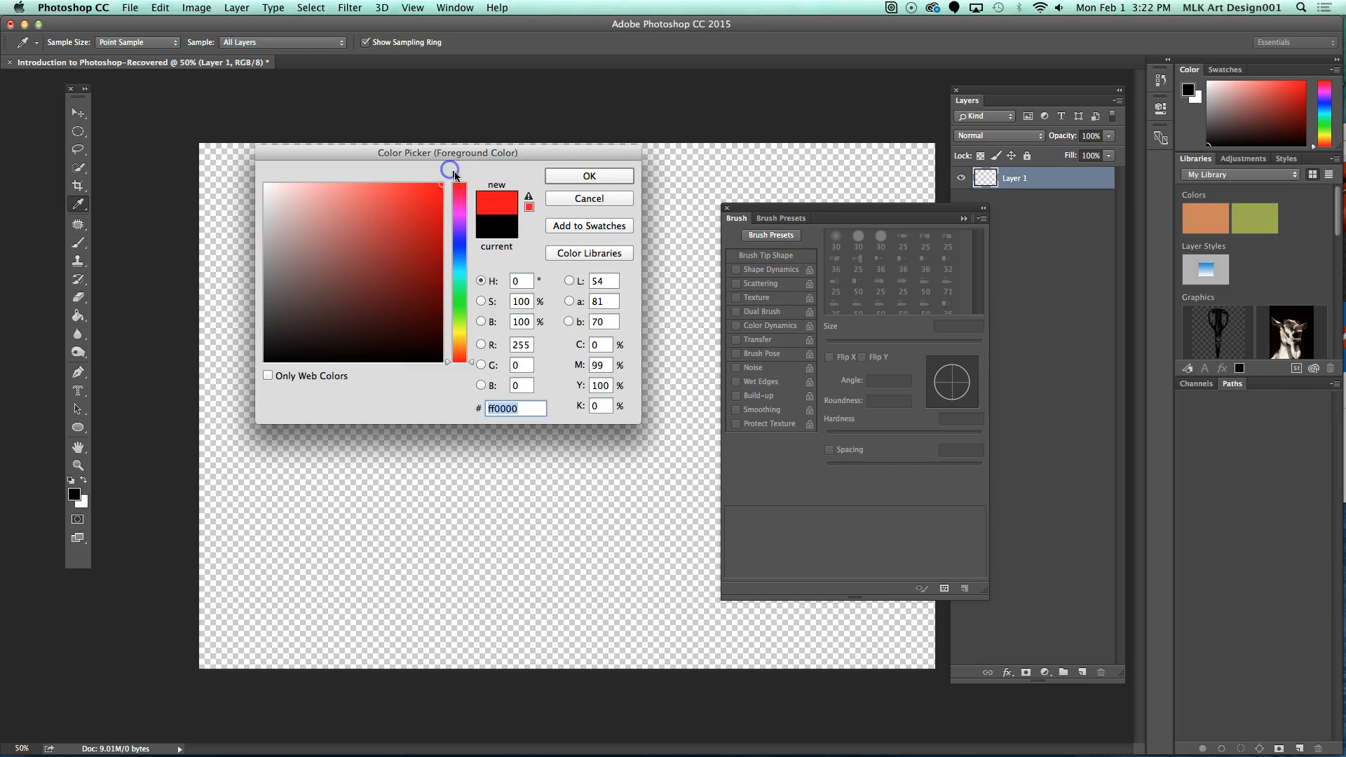
{"action": "left_click", "coordinate": [569, 176]}
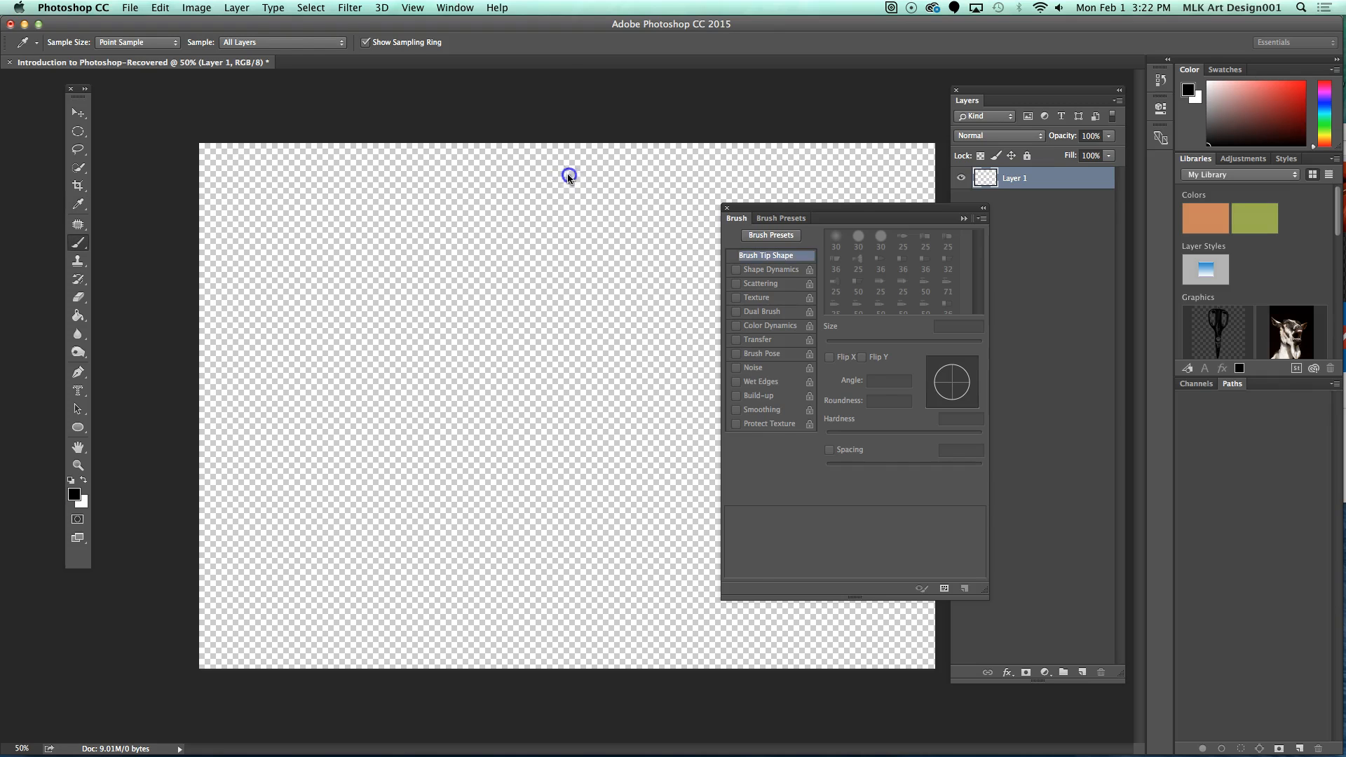
{"action": "left_click", "coordinate": [83, 504]}
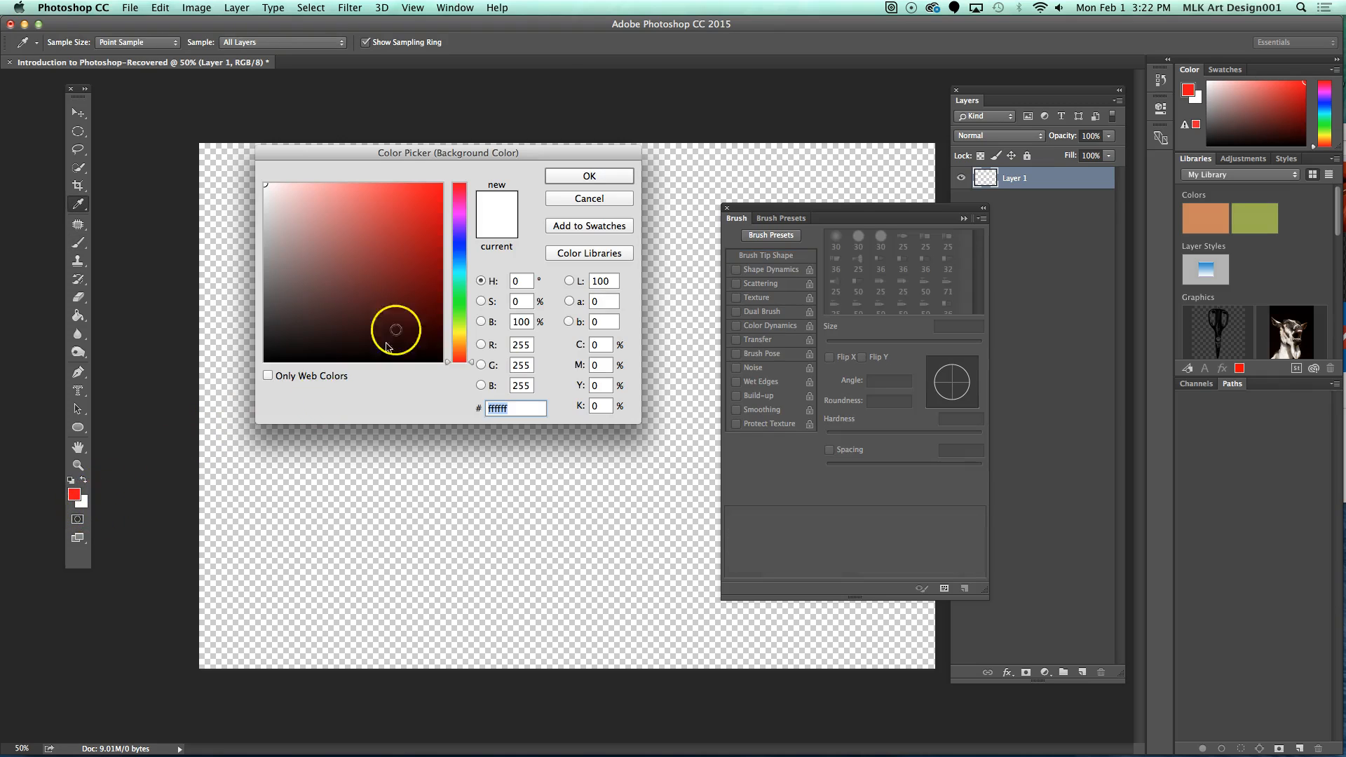
{"action": "left_click", "coordinate": [459, 284]}
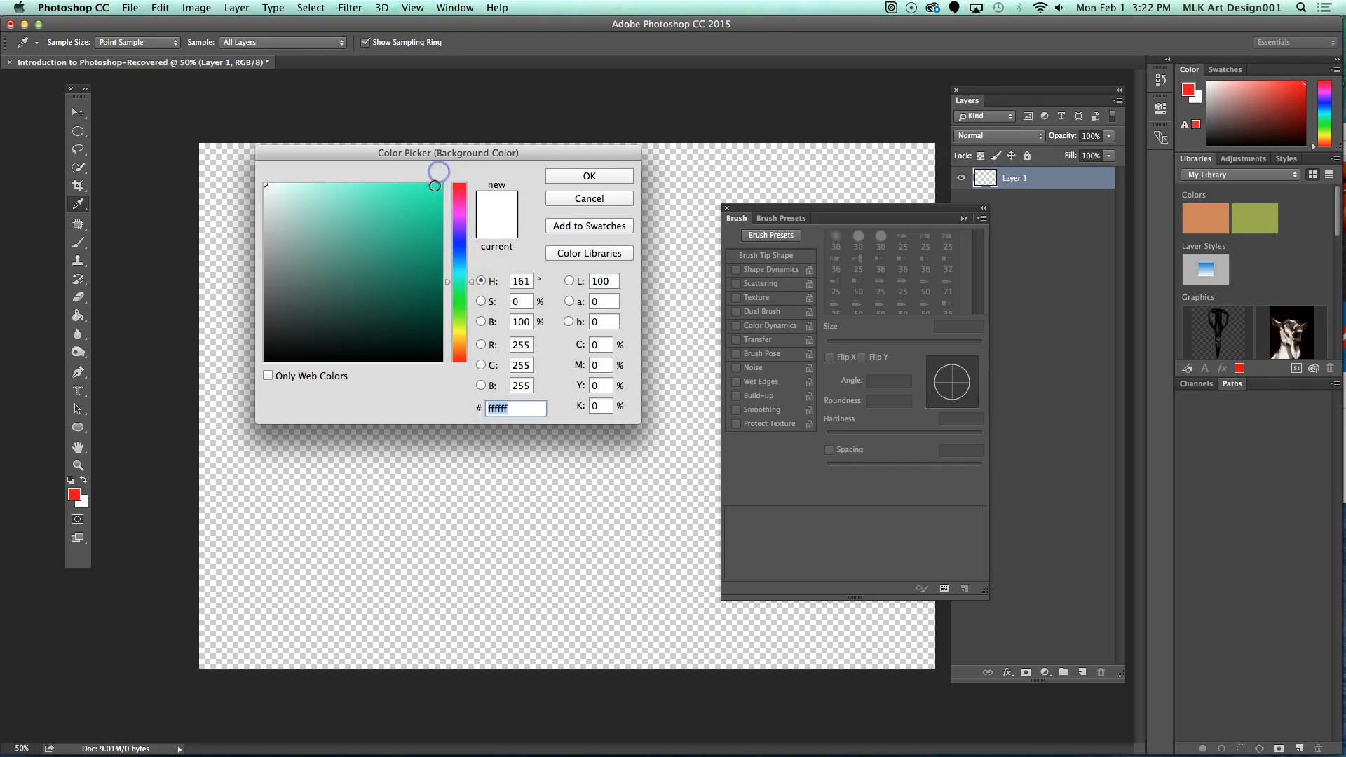
{"action": "left_click_drag", "start_coordinate": [435, 185], "coordinate": [442, 183]}
{"action": "left_click", "coordinate": [609, 177]}
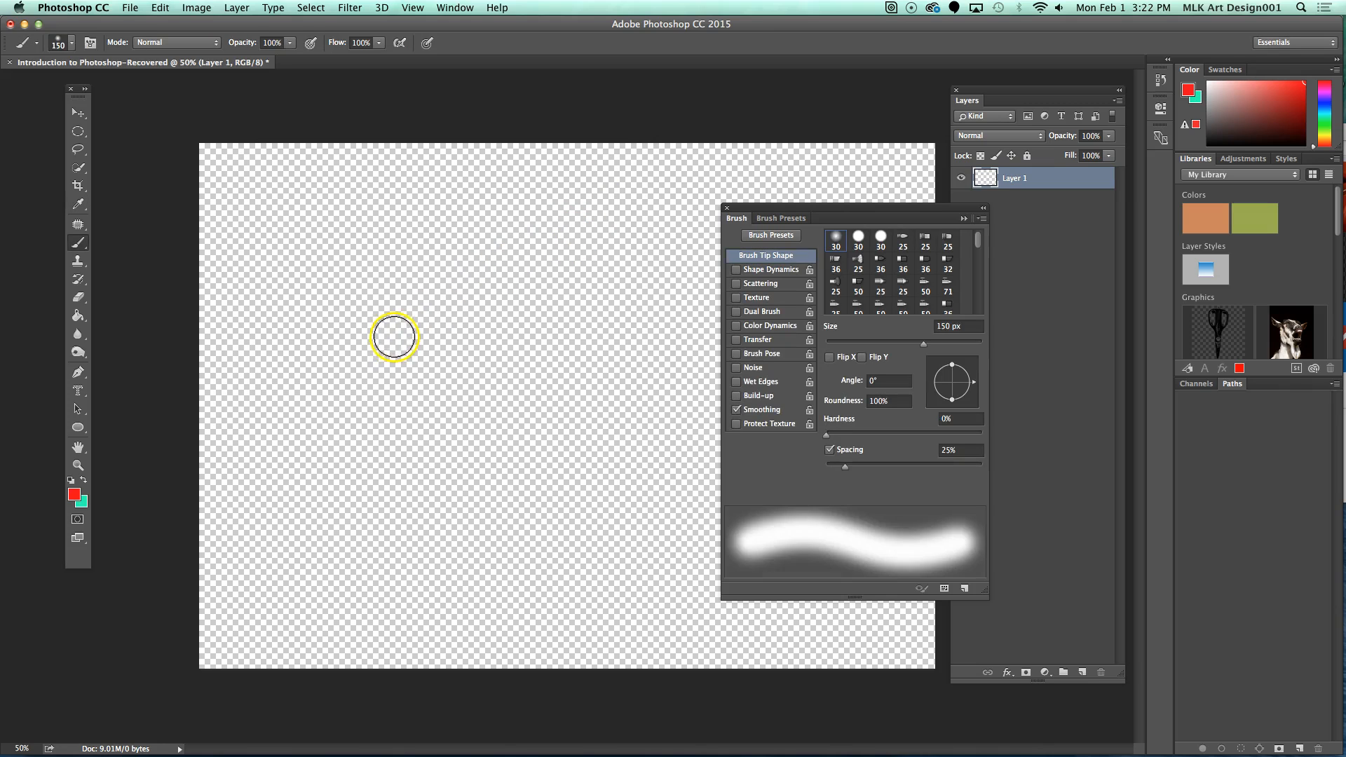
Paint a wavy red stroke across the upper canvas with the 150 px soft brush and a thinner 60 px one below it.
{"action": "left_click", "coordinate": [213, 262]}
{"action": "left_click_drag", "start_coordinate": [209, 266], "coordinate": [705, 213]}
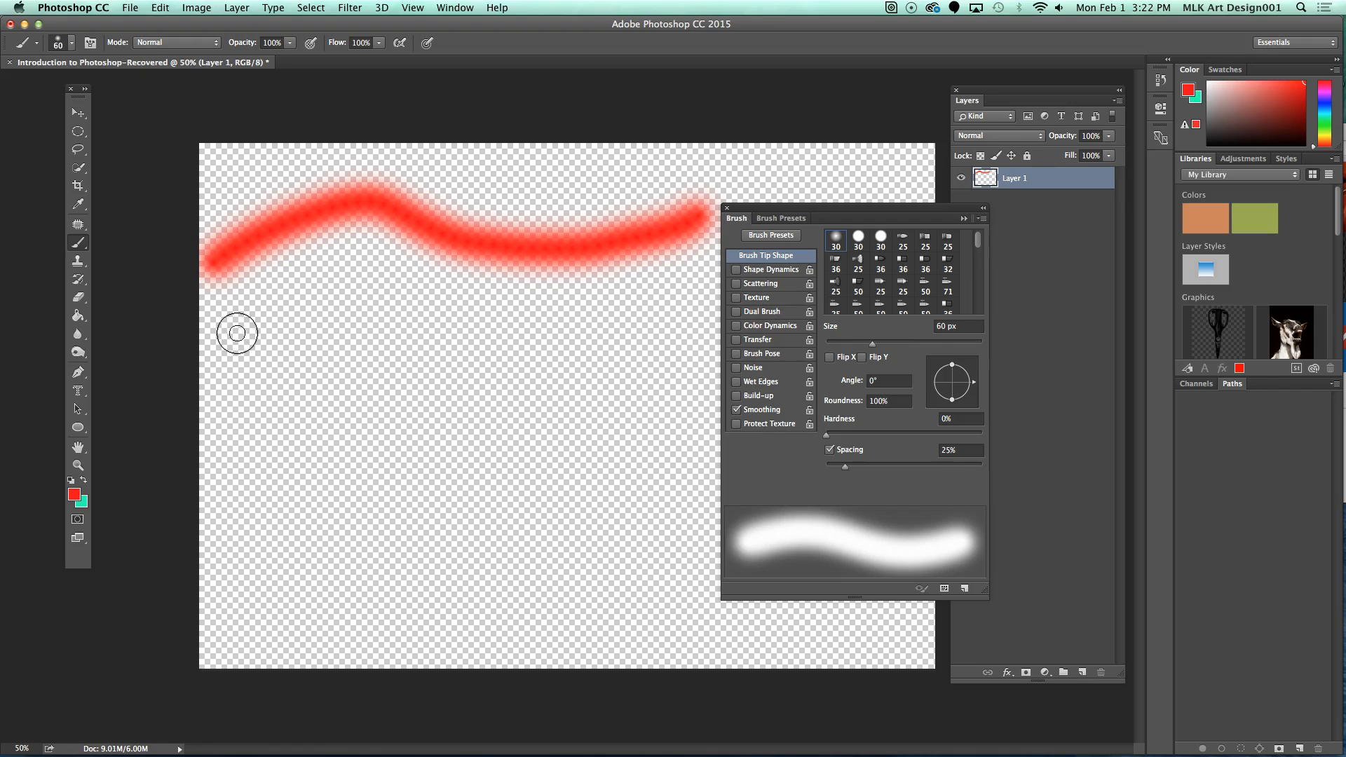
{"action": "key", "text": "bracketleft"}
{"action": "mouse_move", "coordinate": [200, 327]}
{"action": "left_mouse_down"}
{"action": "mouse_move", "coordinate": [327, 287]}
{"action": "mouse_move", "coordinate": [435, 323]}
{"action": "mouse_move", "coordinate": [492, 323]}
{"action": "left_mouse_up"}
Enlarge the brush to 400 px and paint a thick wavy red stroke across the middle of the canvas.
{"action": "key", "text": "bracketright"}
{"action": "key", "text": "bracketright"}
{"action": "key", "text": "bracketright"}
{"action": "key", "text": "bracketright"}
{"action": "key", "text": "bracketright"}
{"action": "key", "text": "bracketright"}
{"action": "key", "text": "bracketright"}
{"action": "key", "text": "bracketright"}
{"action": "key", "text": "bracketright"}
{"action": "key", "text": "bracketright"}
{"action": "key", "text": "bracketright"}
{"action": "key", "text": "bracketright"}
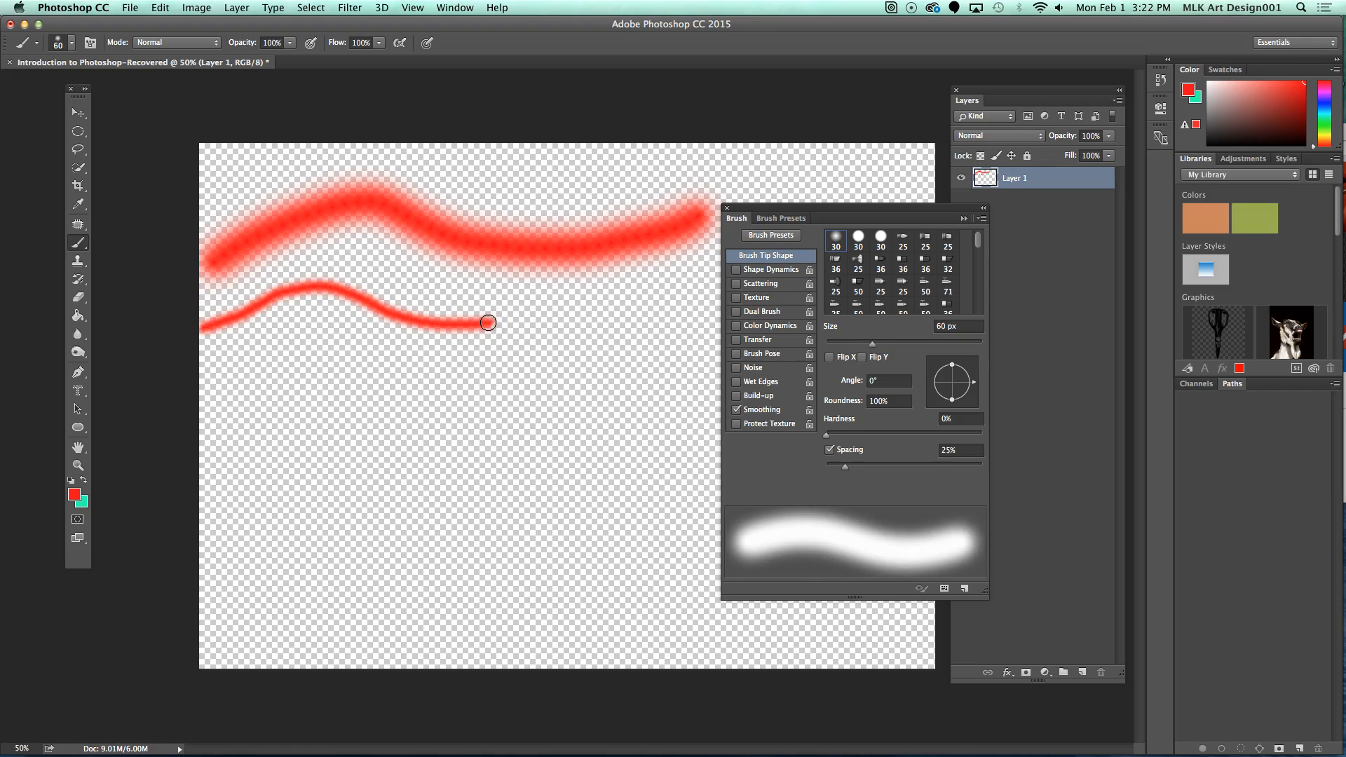
{"action": "mouse_move", "coordinate": [251, 410]}
{"action": "left_mouse_down"}
{"action": "mouse_move", "coordinate": [465, 411]}
{"action": "mouse_move", "coordinate": [625, 355]}
{"action": "mouse_move", "coordinate": [551, 386]}
{"action": "left_mouse_up"}
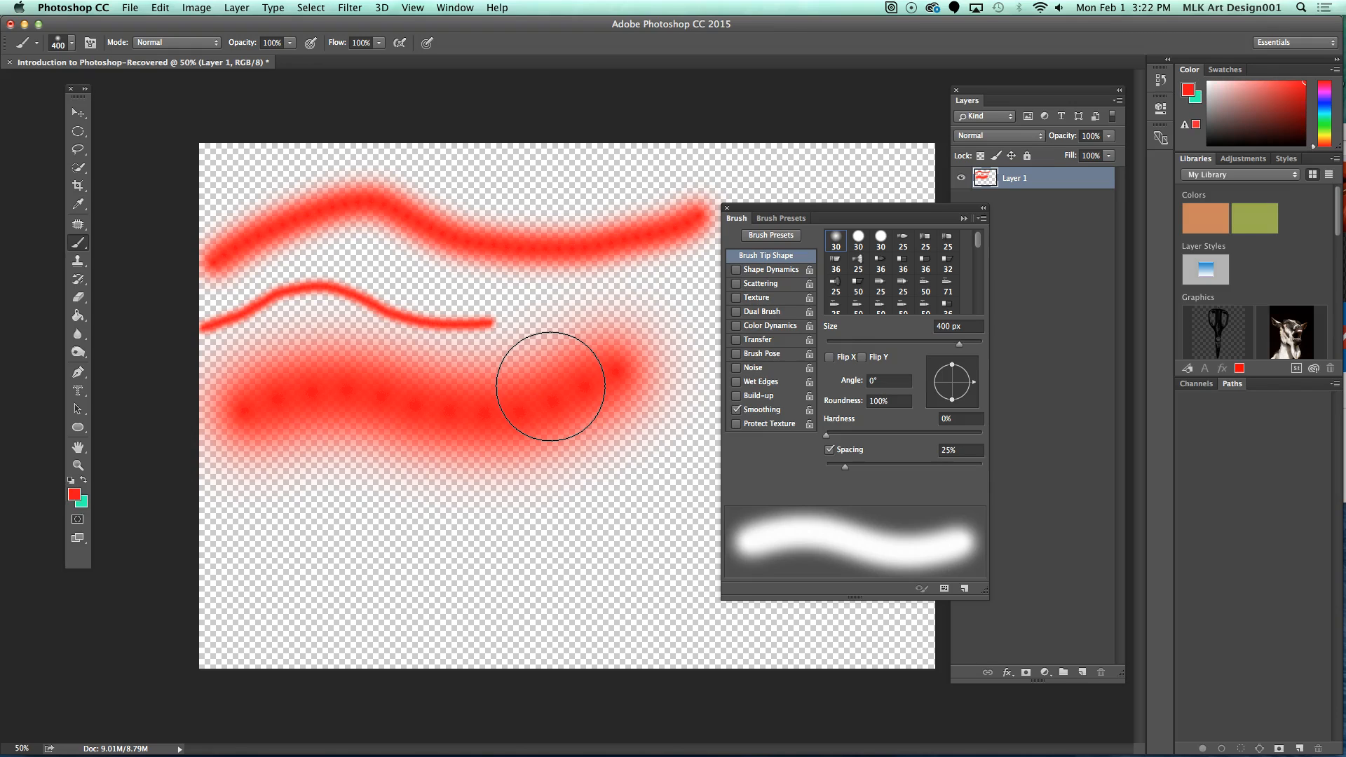
Swap the foreground and background colours and paint a 400 px teal green stroke along the lower edge of the thick red one.
{"action": "left_click", "coordinate": [353, 455]}
{"action": "key", "text": "x"}
{"action": "key", "text": "x"}
{"action": "key", "text": "x"}
{"action": "key", "text": "x"}
{"action": "key", "text": "x"}
{"action": "mouse_move", "coordinate": [288, 471]}
{"action": "left_mouse_down"}
{"action": "mouse_move", "coordinate": [516, 466]}
{"action": "mouse_move", "coordinate": [565, 421]}
{"action": "left_mouse_up"}
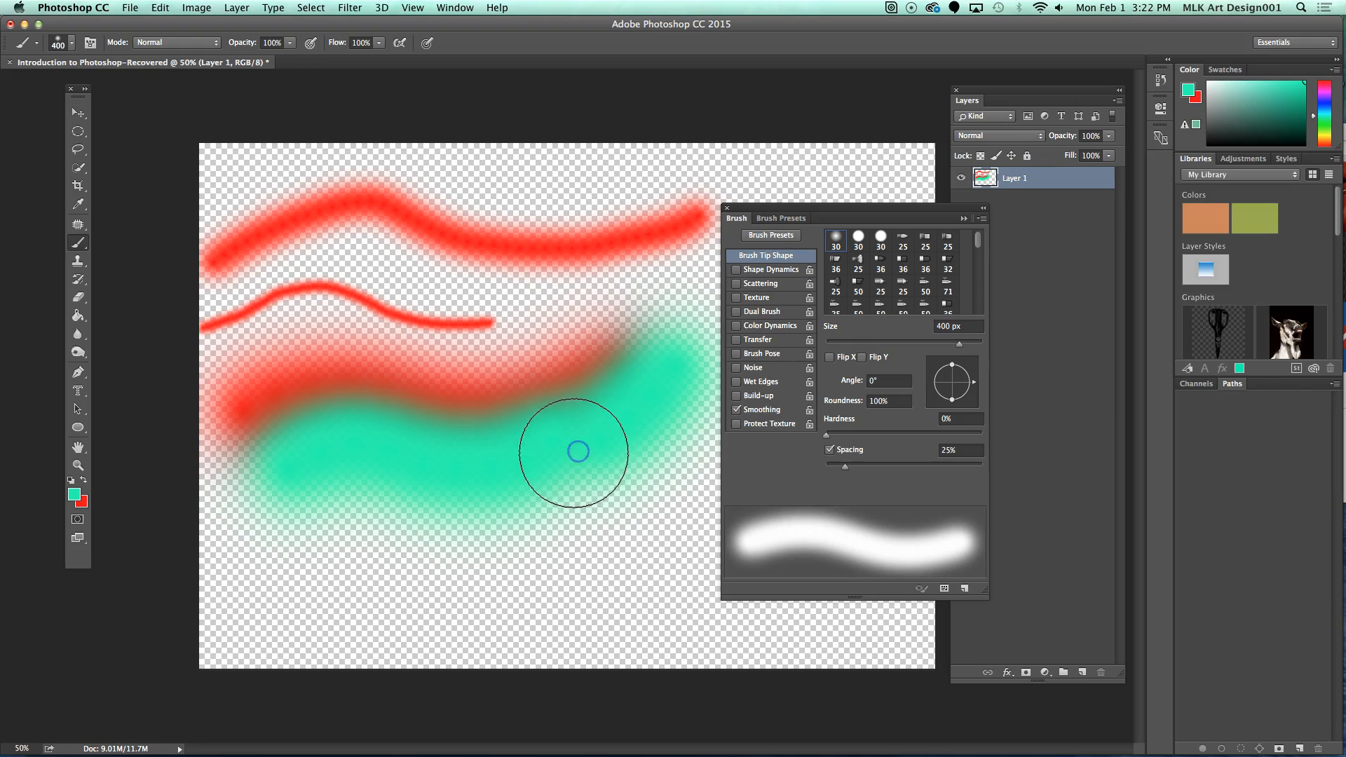
Reduce the brush to 175 px, paint a green stroke along the thick red stroke's upper edge, and clear all strokes from the layer.
{"action": "key", "text": "bracketleft"}
{"action": "key", "text": "bracketleft"}
{"action": "key", "text": "bracketleft"}
{"action": "key", "text": "bracketleft"}
{"action": "mouse_move", "coordinate": [245, 373]}
{"action": "left_mouse_down"}
{"action": "mouse_move", "coordinate": [262, 348]}
{"action": "mouse_move", "coordinate": [346, 326]}
{"action": "mouse_move", "coordinate": [491, 346]}
{"action": "mouse_move", "coordinate": [589, 315]}
{"action": "left_mouse_up"}
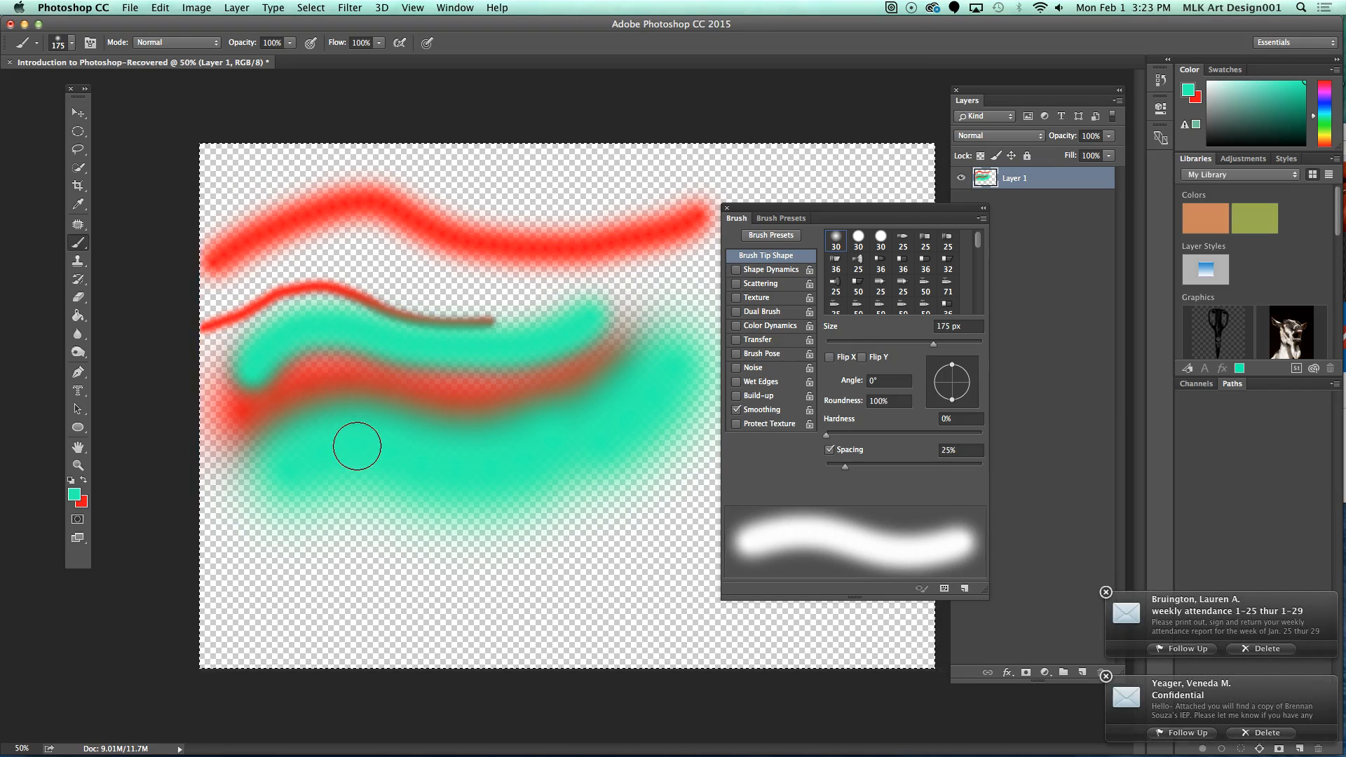
{"action": "key", "text": "Delete"}
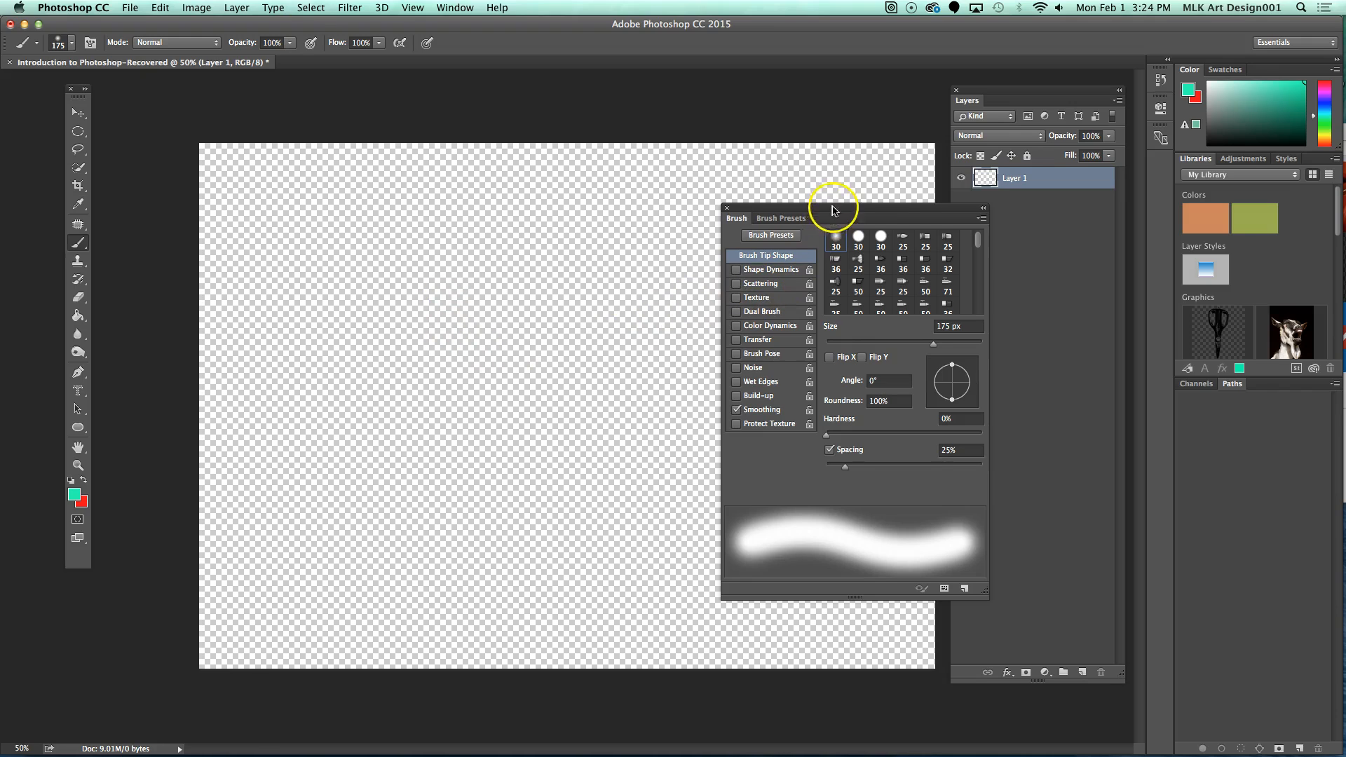
Examine the Shape Dynamics options, the brush tip list and the brush presets, returning to Brush Tip Shape.
{"action": "mouse_move", "coordinate": [842, 210]}
{"action": "left_mouse_down"}
{"action": "mouse_move", "coordinate": [731, 178]}
{"action": "mouse_move", "coordinate": [757, 177]}
{"action": "left_mouse_up"}
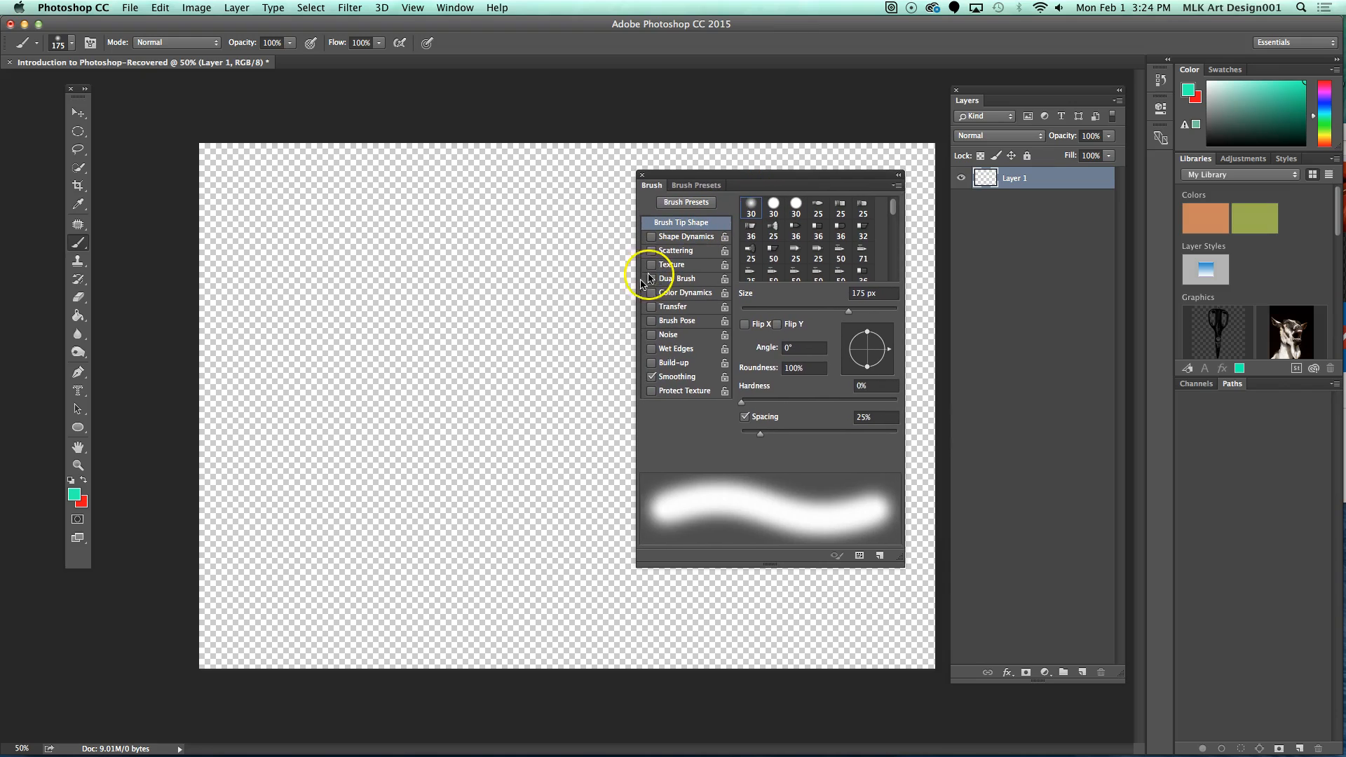
{"action": "left_click", "coordinate": [683, 238]}
{"action": "left_click", "coordinate": [681, 223]}
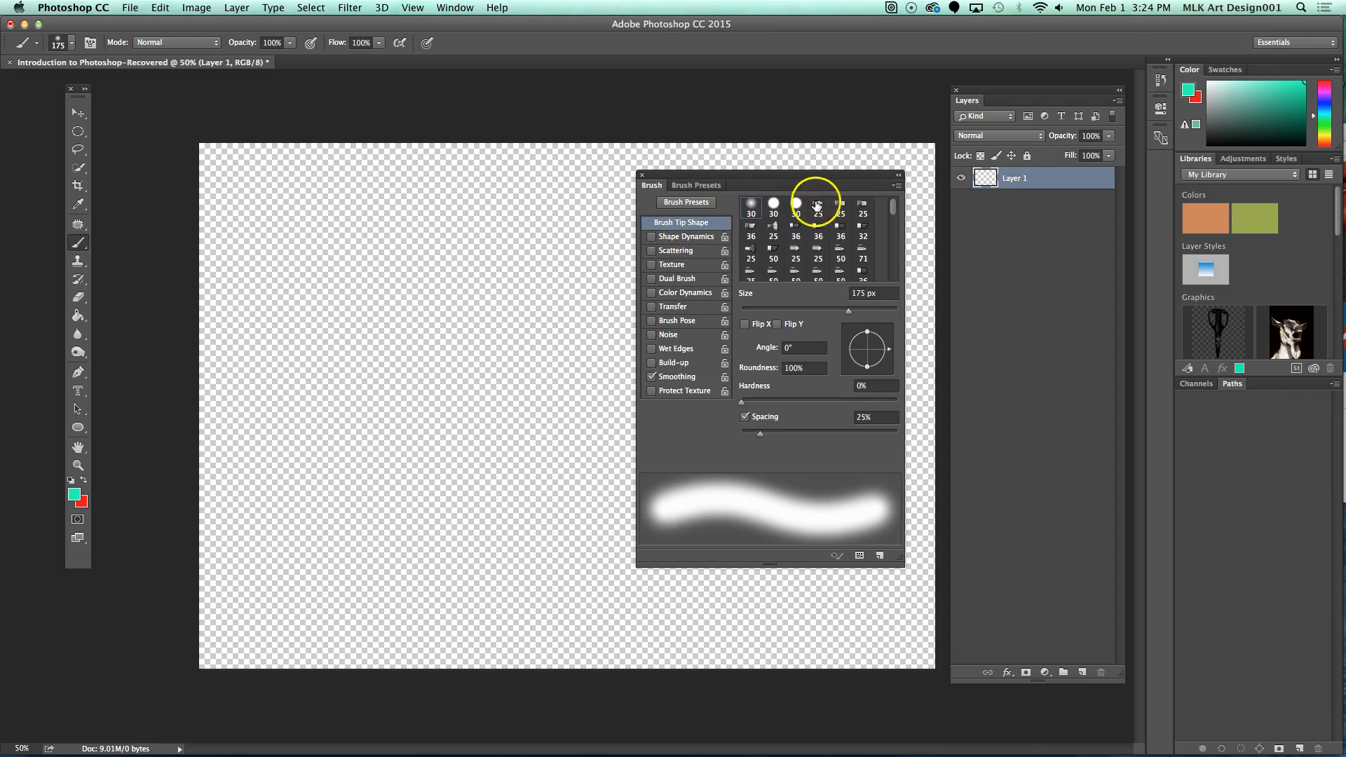
{"action": "mouse_move", "coordinate": [893, 208]}
{"action": "left_mouse_down"}
{"action": "mouse_move", "coordinate": [897, 279]}
{"action": "mouse_move", "coordinate": [908, 214]}
{"action": "mouse_move", "coordinate": [889, 212]}
{"action": "left_mouse_up"}
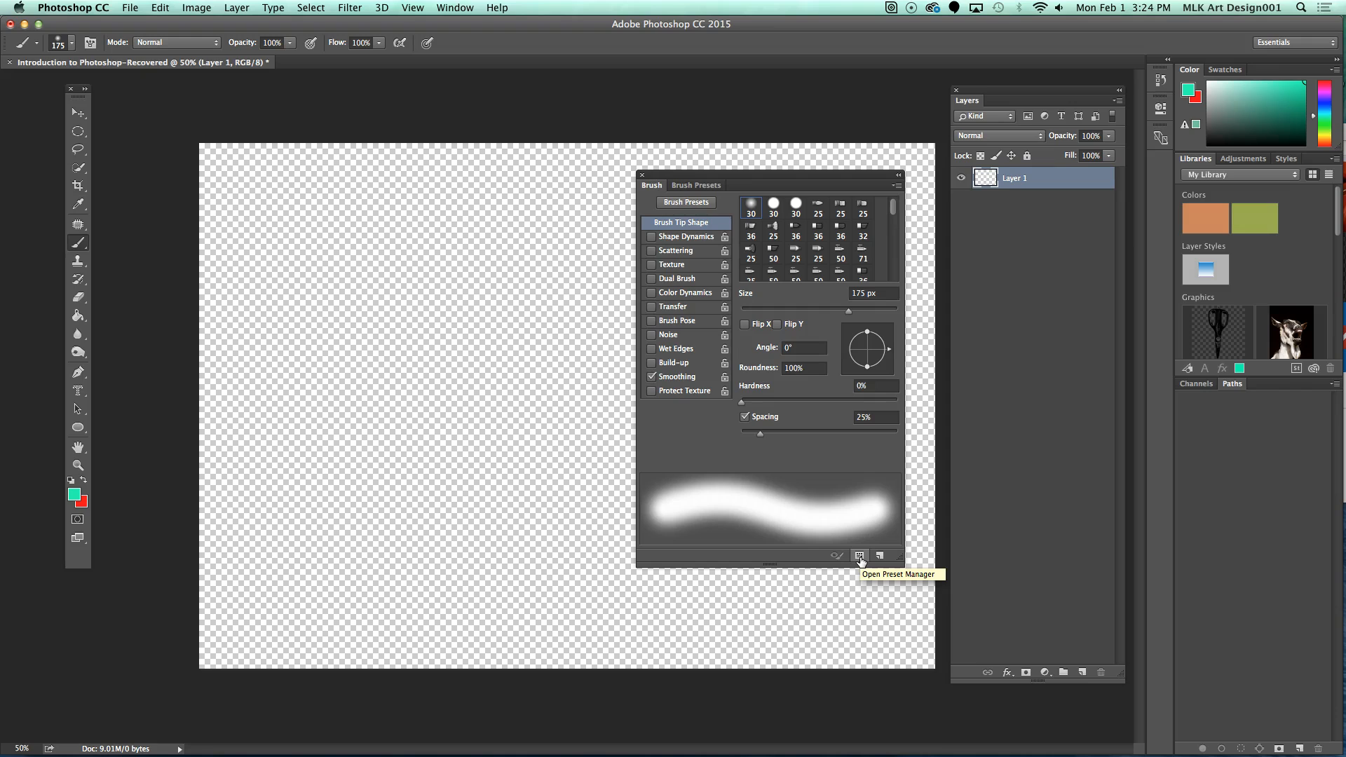
{"action": "left_click", "coordinate": [701, 187]}
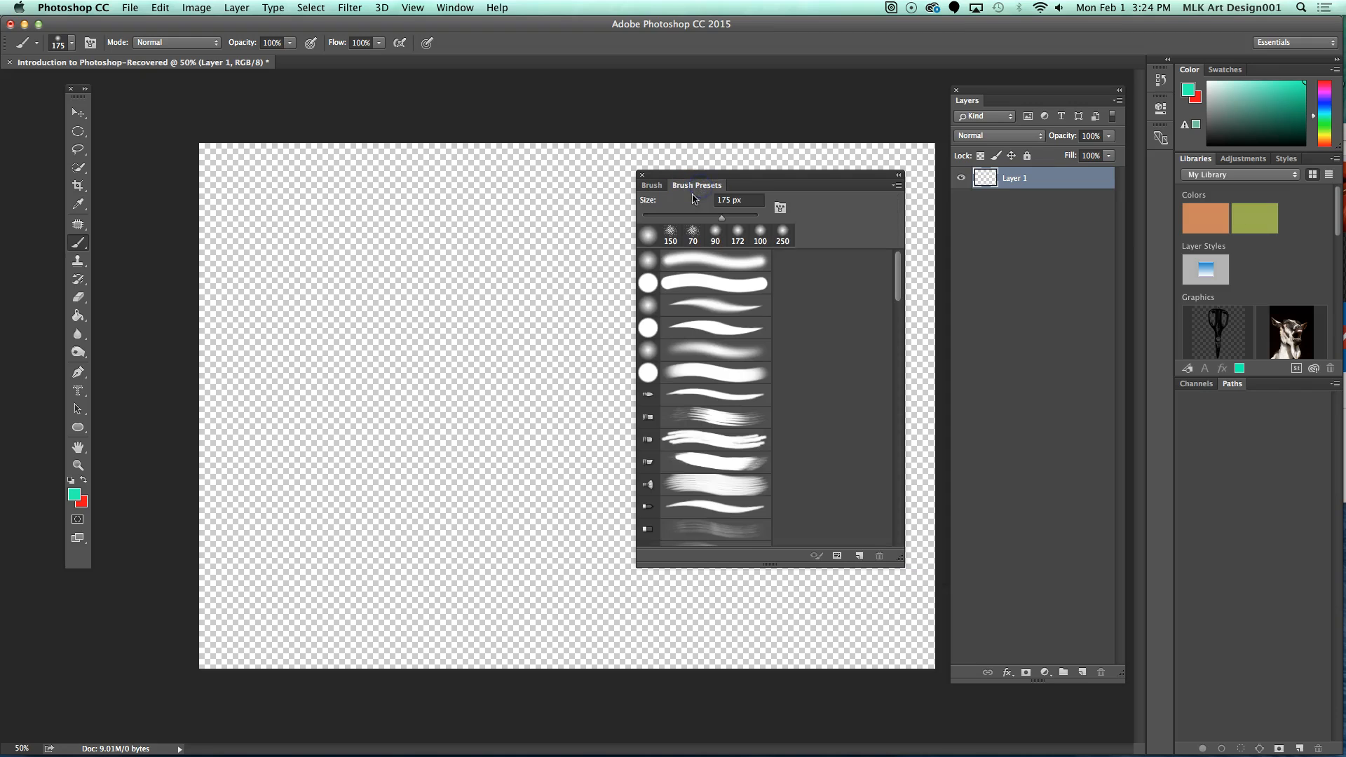
{"action": "left_click", "coordinate": [653, 188]}
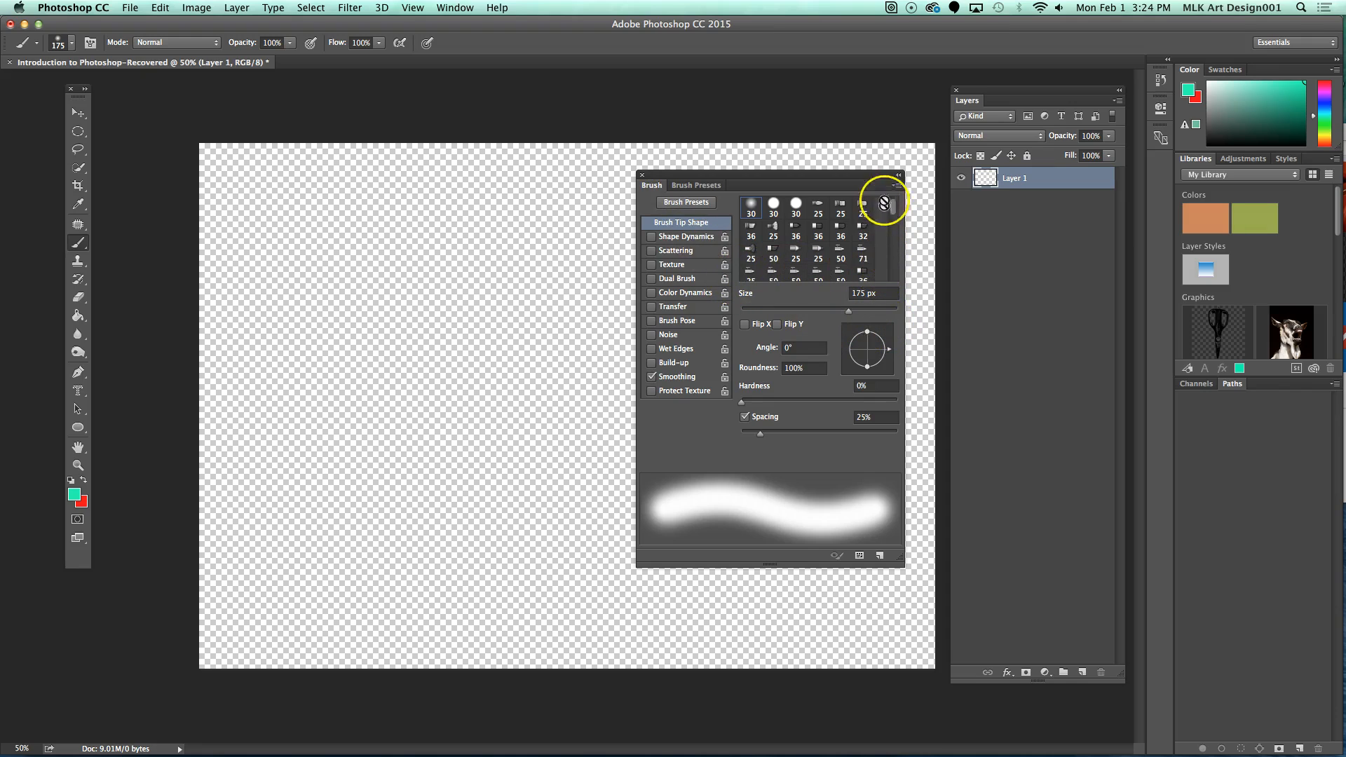
Choose the 74 px leaf-shaped brush tip and set its size to 66 px.
{"action": "left_click_drag", "start_coordinate": [895, 209], "coordinate": [894, 237]}
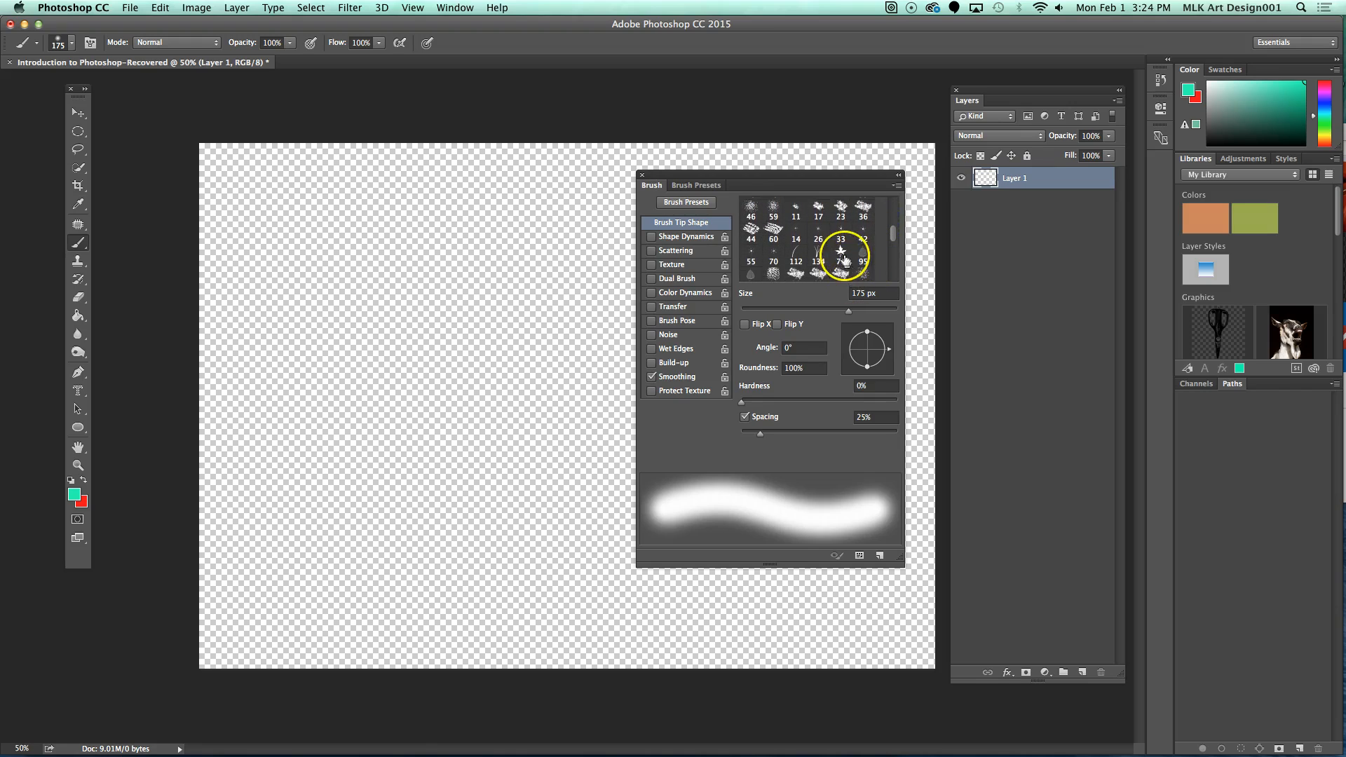
{"action": "left_click_drag", "start_coordinate": [894, 234], "coordinate": [893, 239]}
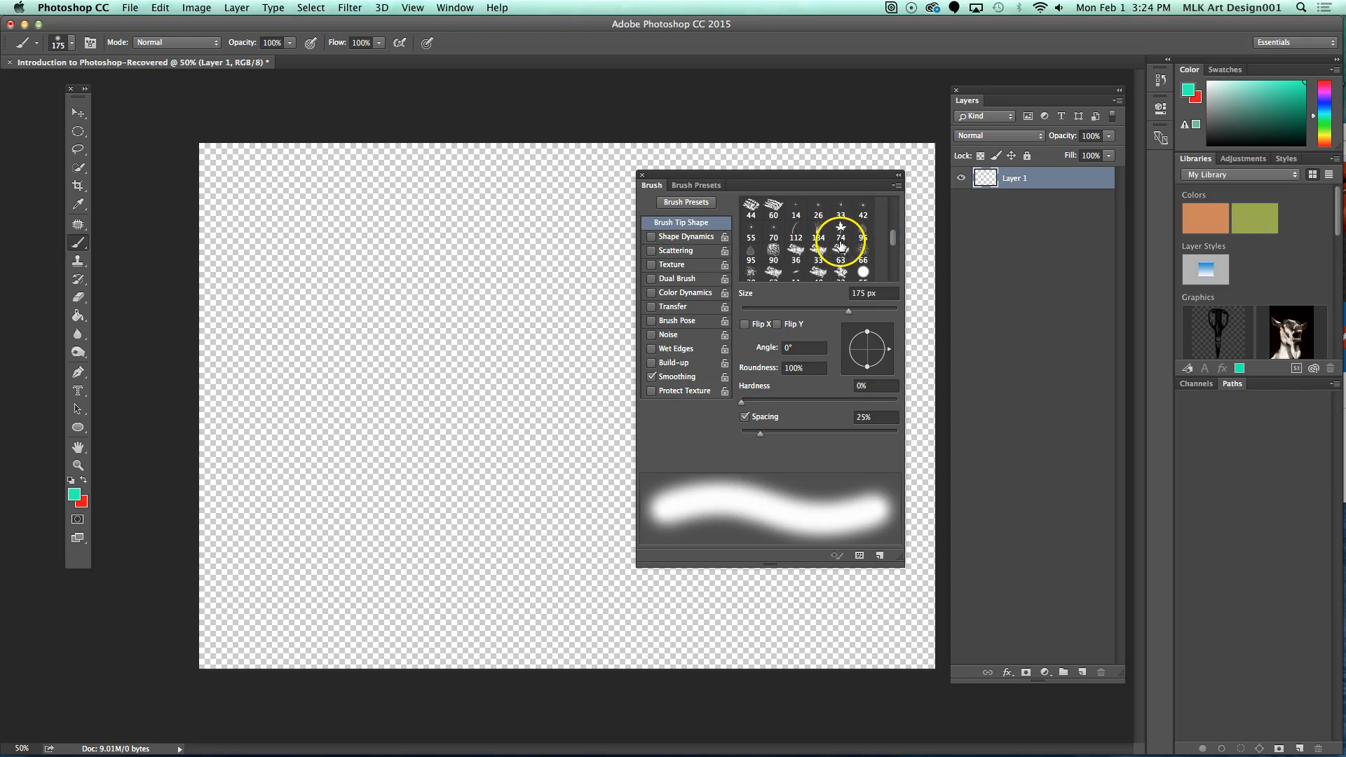
{"action": "left_click", "coordinate": [841, 234]}
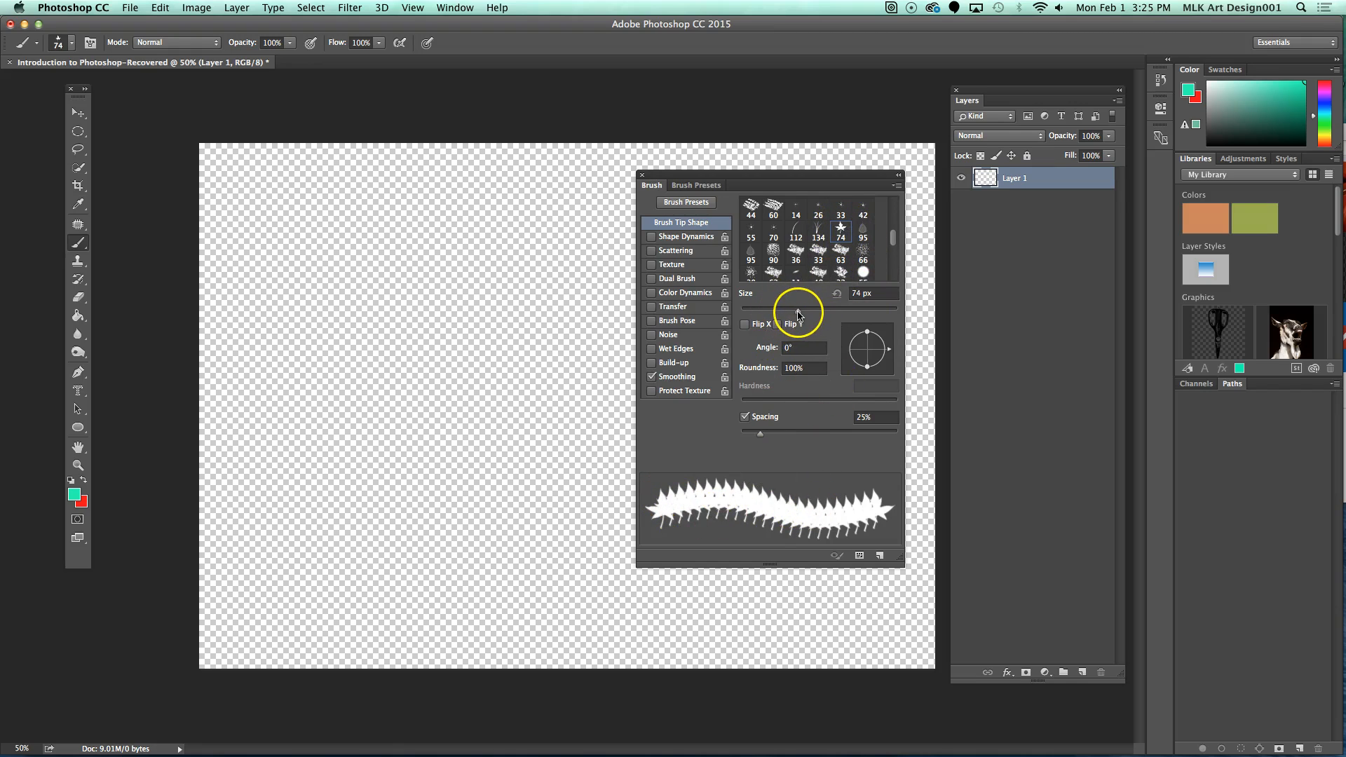
{"action": "mouse_move", "coordinate": [798, 312]}
{"action": "left_mouse_down"}
{"action": "mouse_move", "coordinate": [755, 314]}
{"action": "mouse_move", "coordinate": [782, 311]}
{"action": "left_mouse_up"}
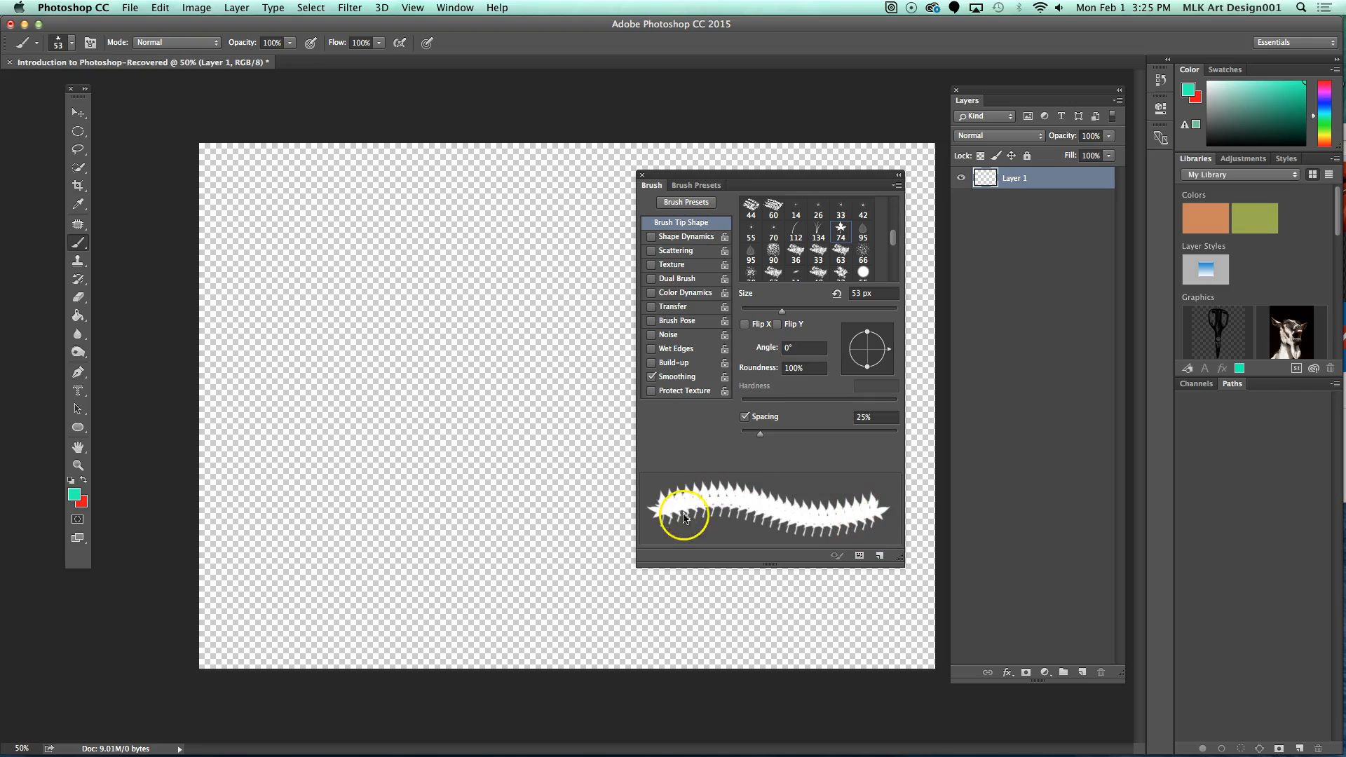
{"action": "left_click_drag", "start_coordinate": [783, 311], "coordinate": [804, 314]}
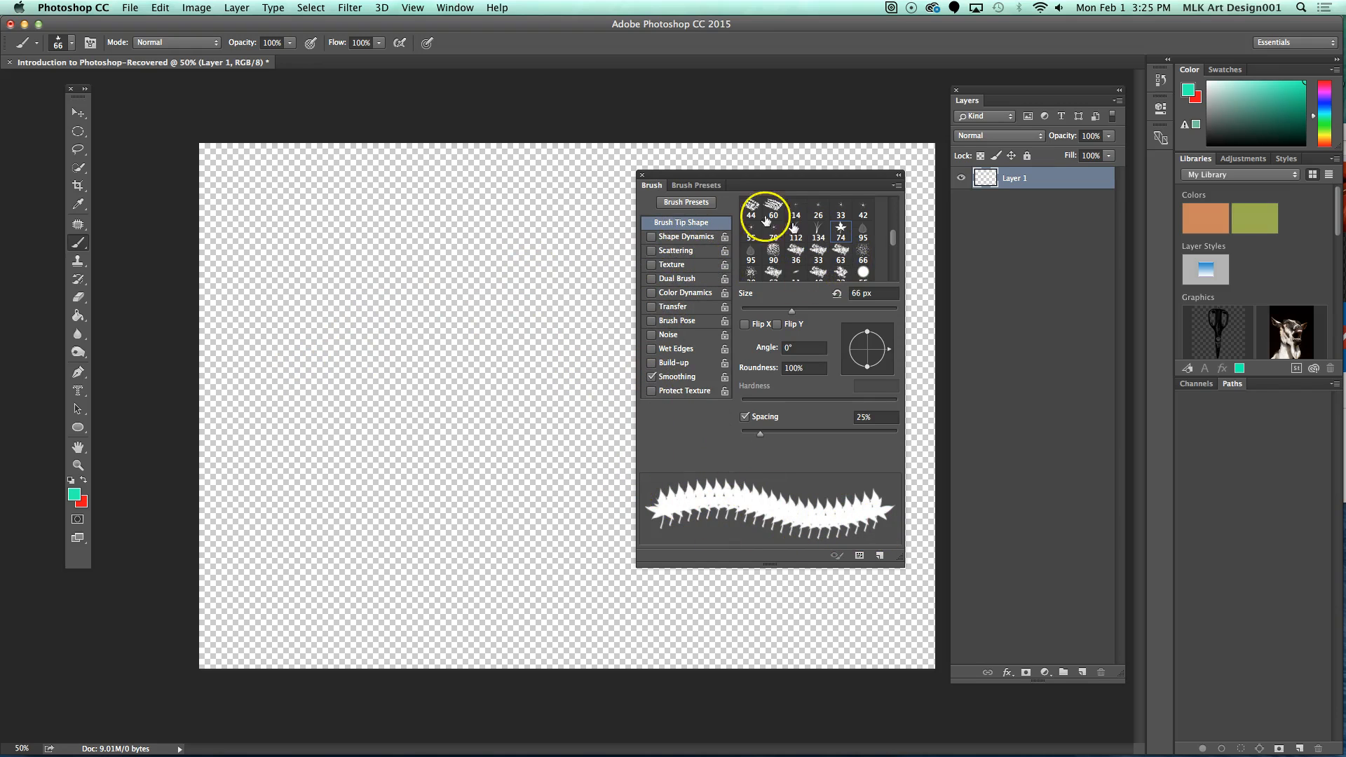
Paint a wavy green test stroke across the canvas with the leaf-shaped tip, and undo it.
{"action": "mouse_move", "coordinate": [294, 353]}
{"action": "left_mouse_down"}
{"action": "mouse_move", "coordinate": [337, 318]}
{"action": "mouse_move", "coordinate": [409, 317]}
{"action": "mouse_move", "coordinate": [491, 352]}
{"action": "mouse_move", "coordinate": [565, 351]}
{"action": "mouse_move", "coordinate": [619, 319]}
{"action": "left_mouse_up"}
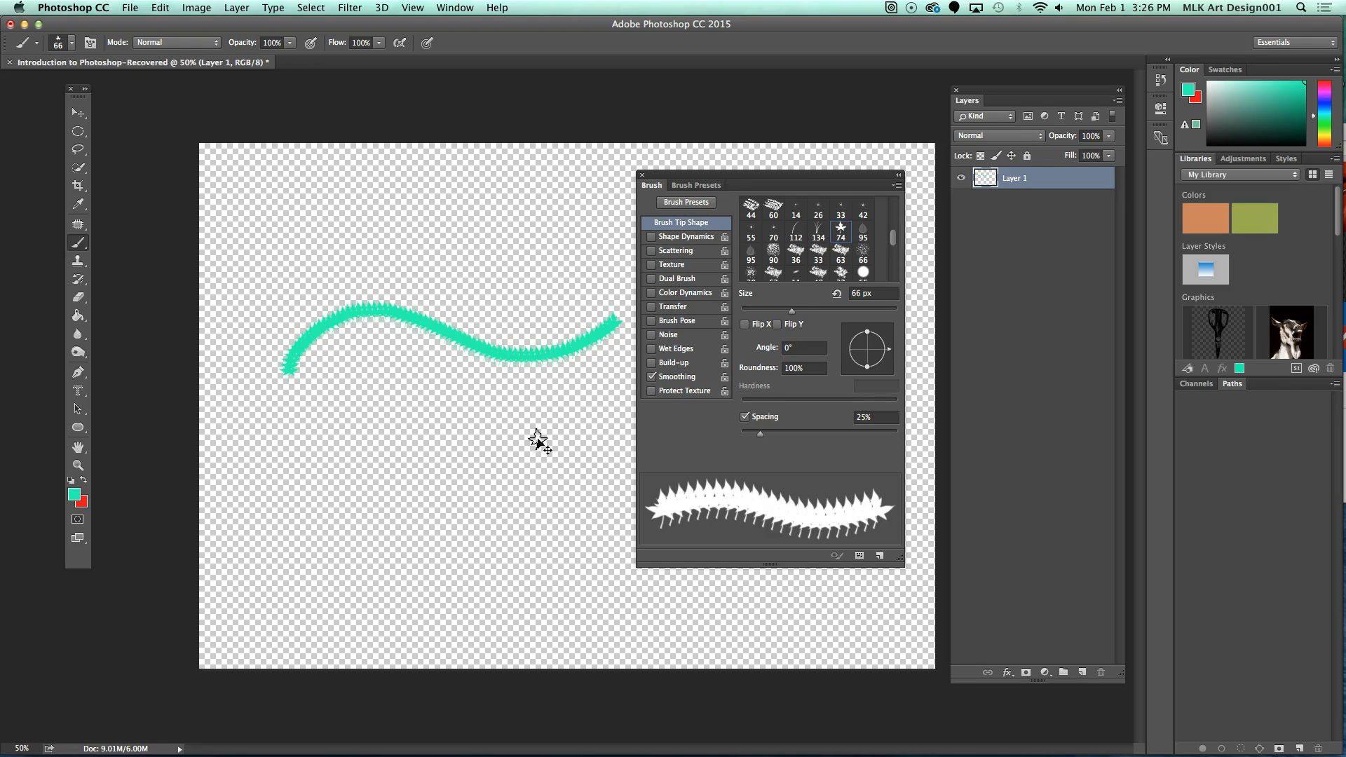
{"action": "key", "text": "super+z"}
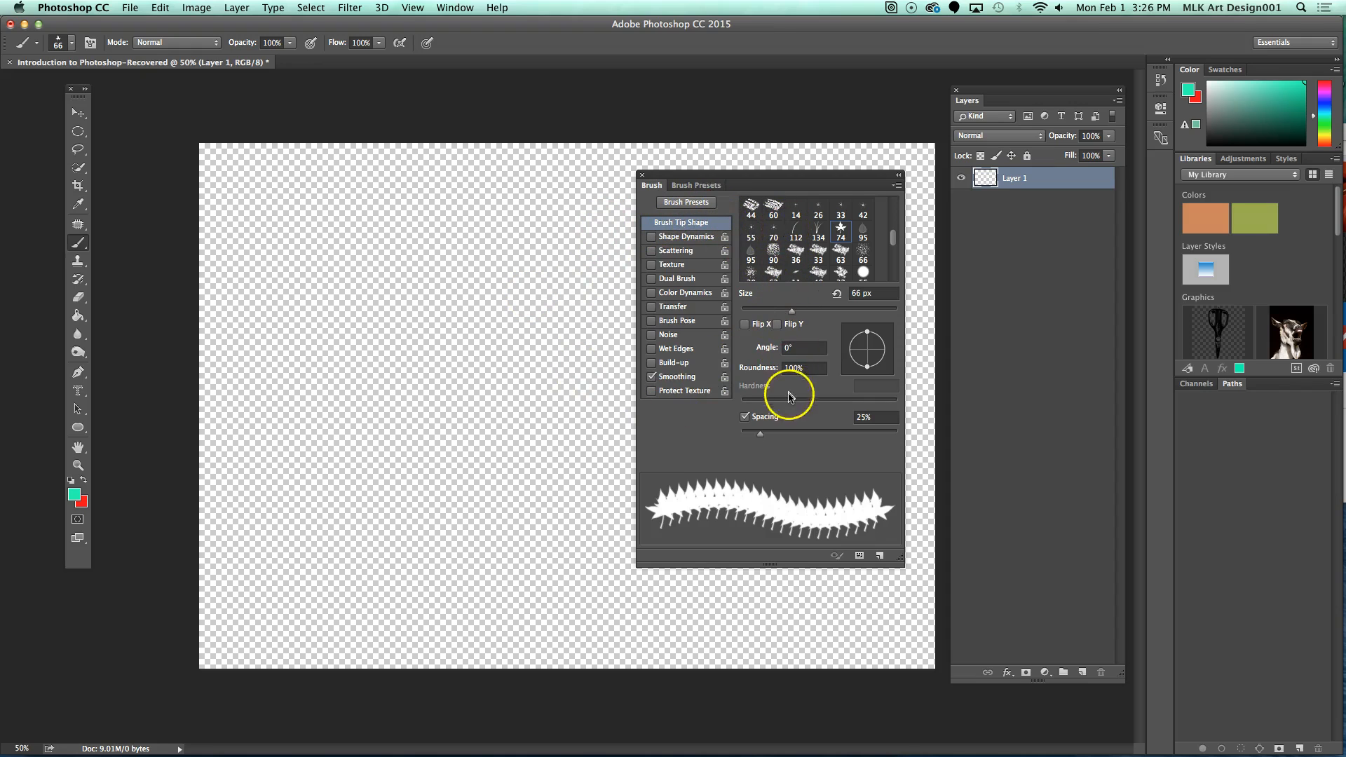
Set the leaf brush tip's size to 75 px and its spacing to 115%.
{"action": "left_click_drag", "start_coordinate": [793, 311], "coordinate": [802, 314]}
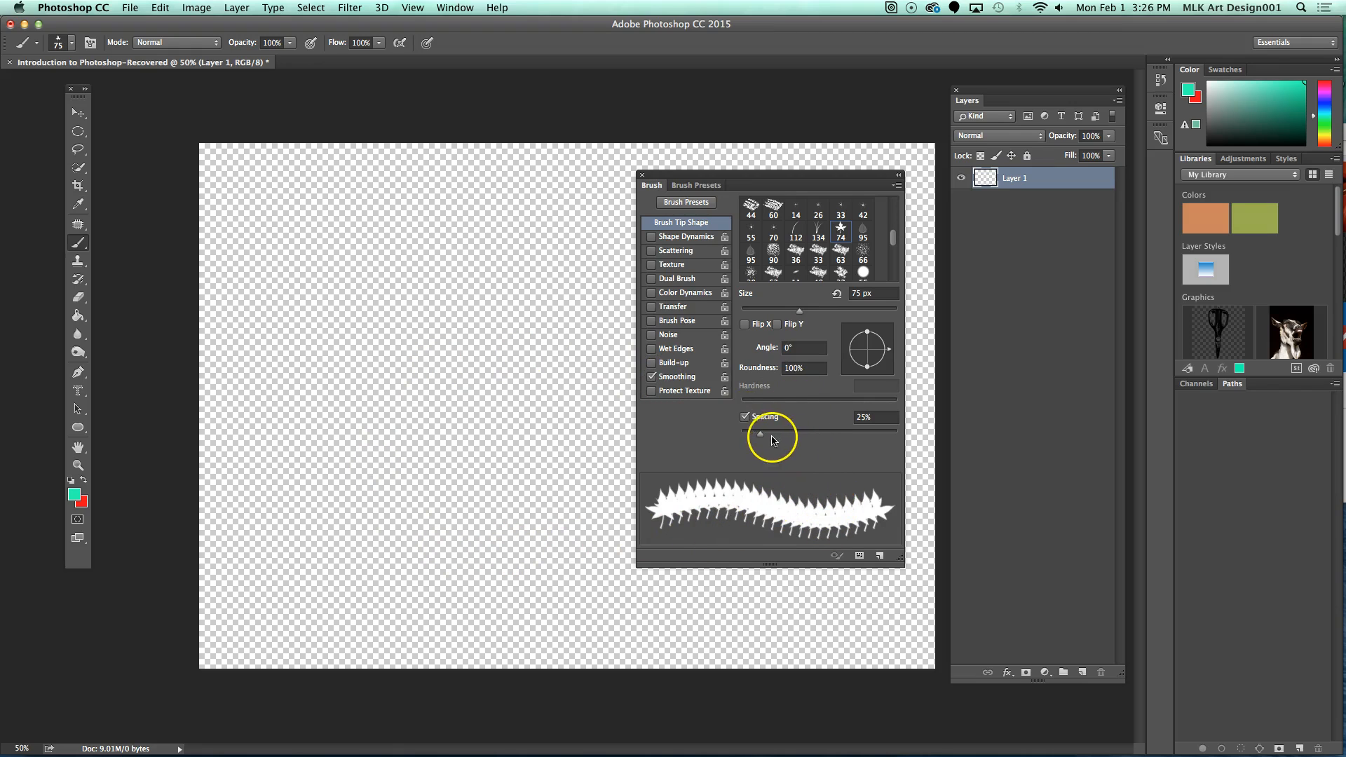
{"action": "left_click_drag", "start_coordinate": [764, 439], "coordinate": [786, 433]}
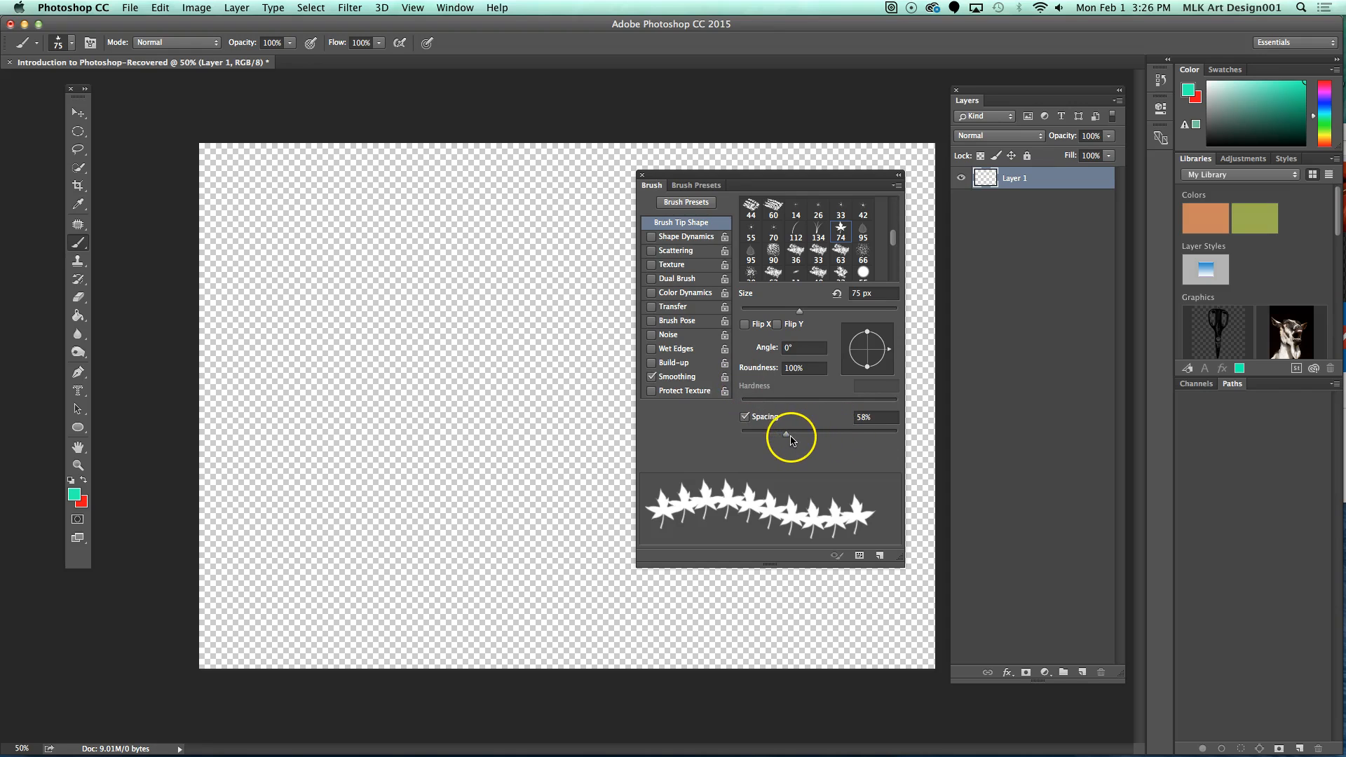
{"action": "left_click_drag", "start_coordinate": [787, 434], "coordinate": [825, 431]}
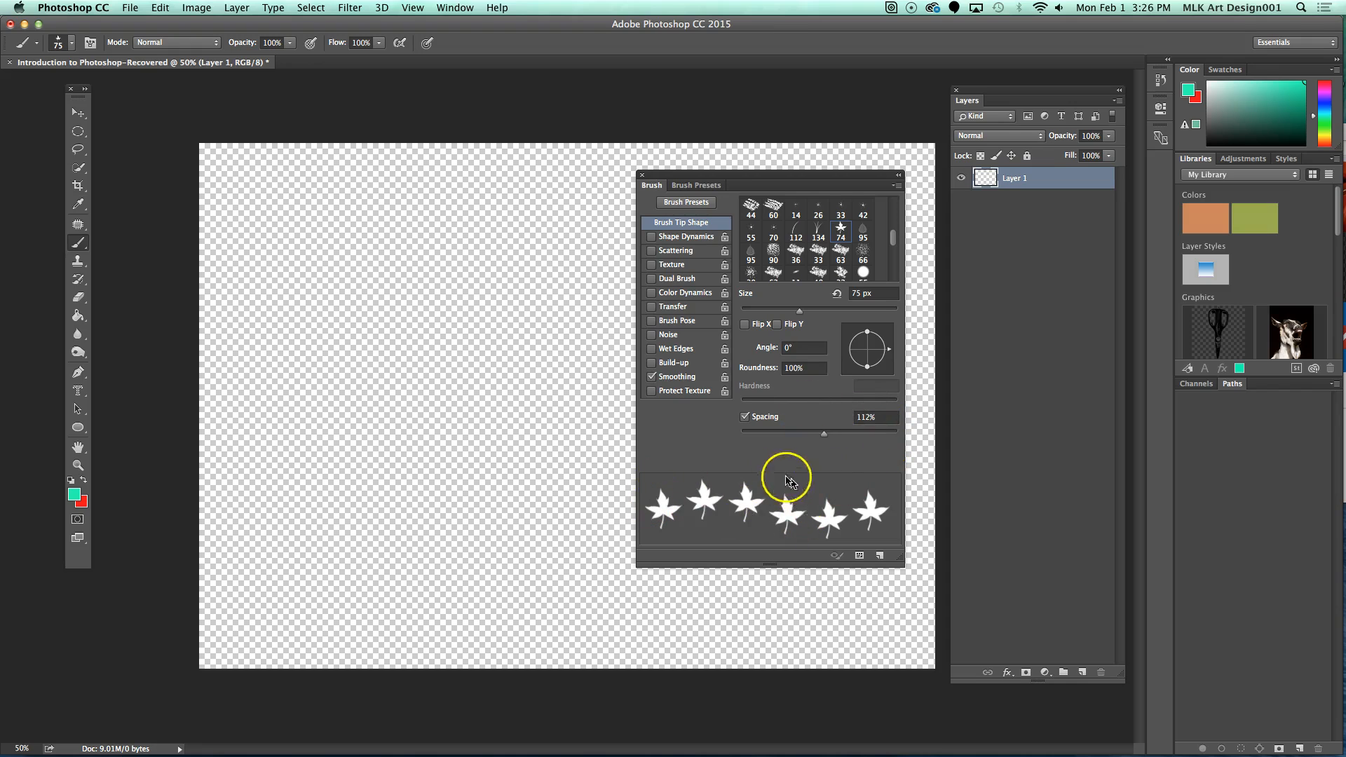
{"action": "left_click_drag", "start_coordinate": [823, 434], "coordinate": [826, 436]}
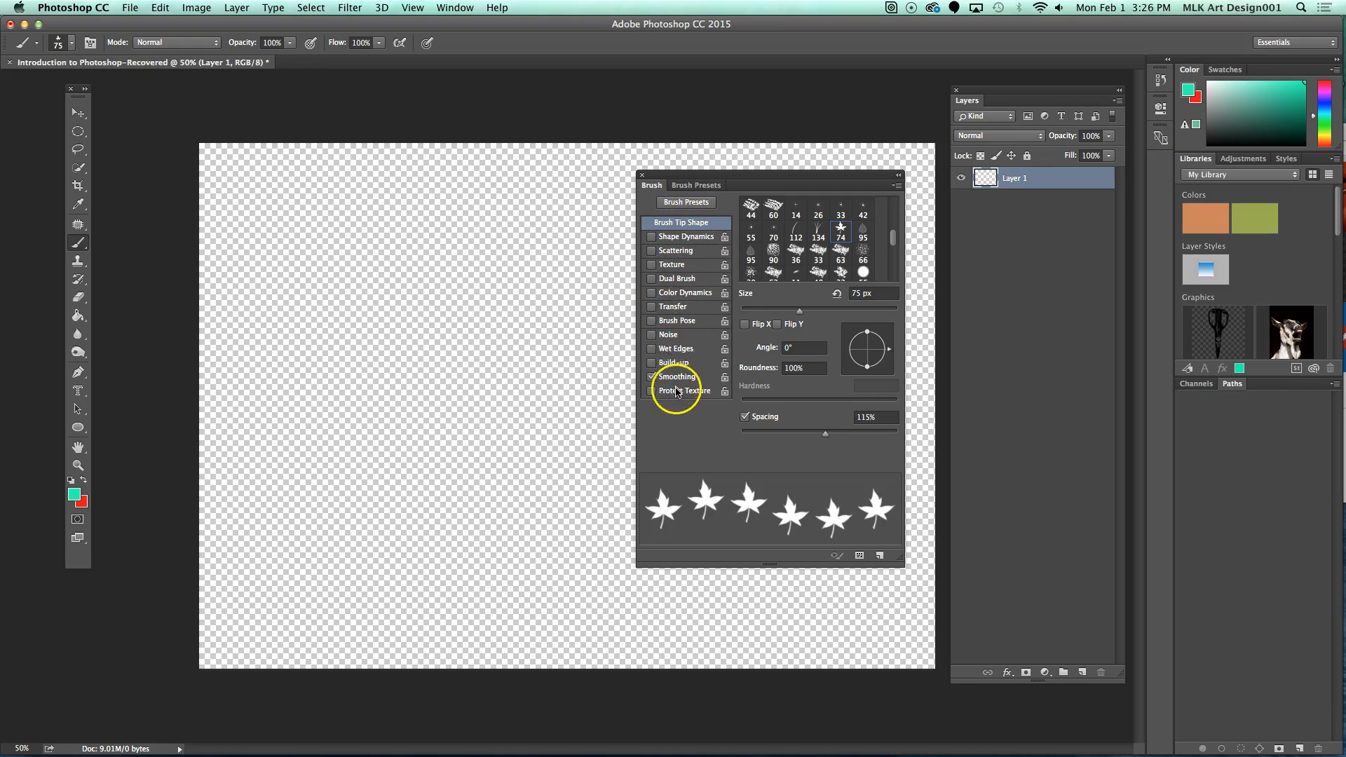
Enable Shape Dynamics for the leaf brush, with size jitter at 79% and minimum diameter at 50%.
{"action": "left_click", "coordinate": [672, 240]}
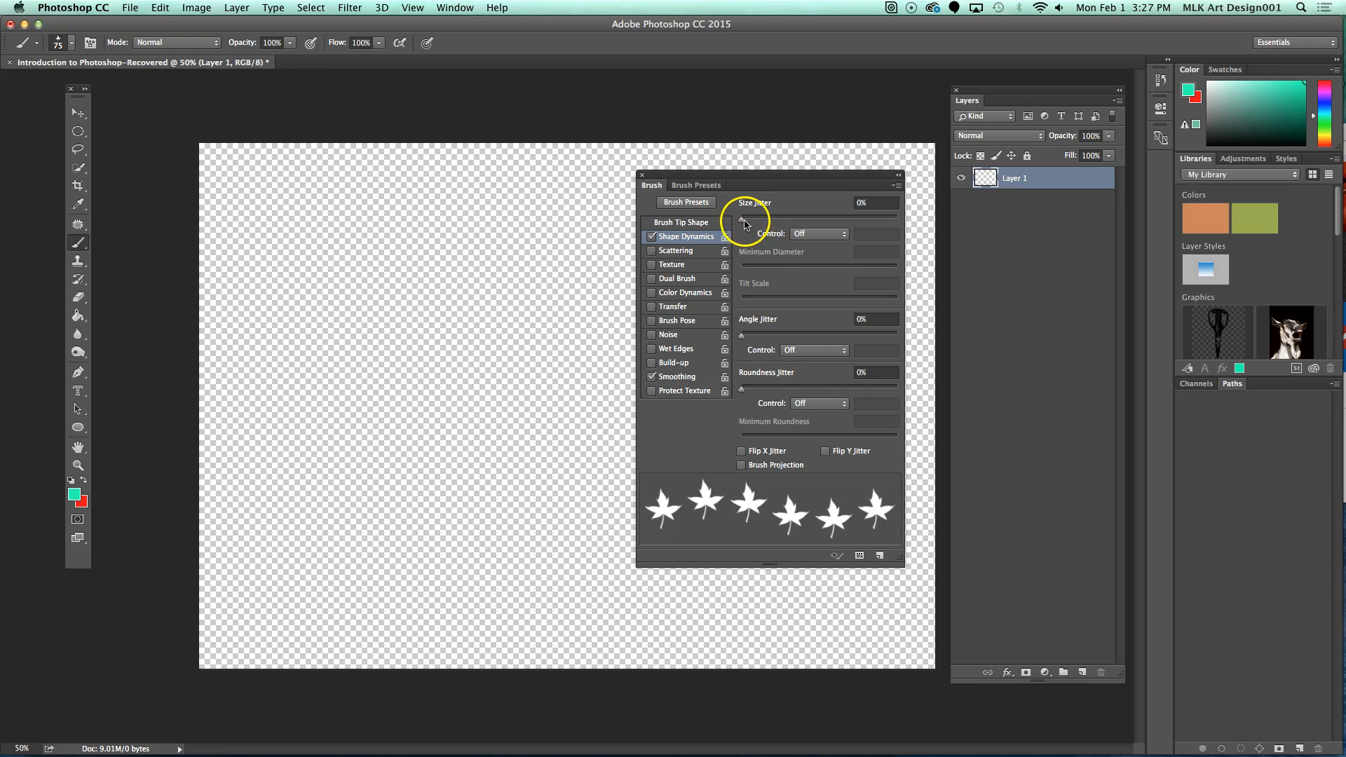
{"action": "left_click_drag", "start_coordinate": [743, 224], "coordinate": [775, 222]}
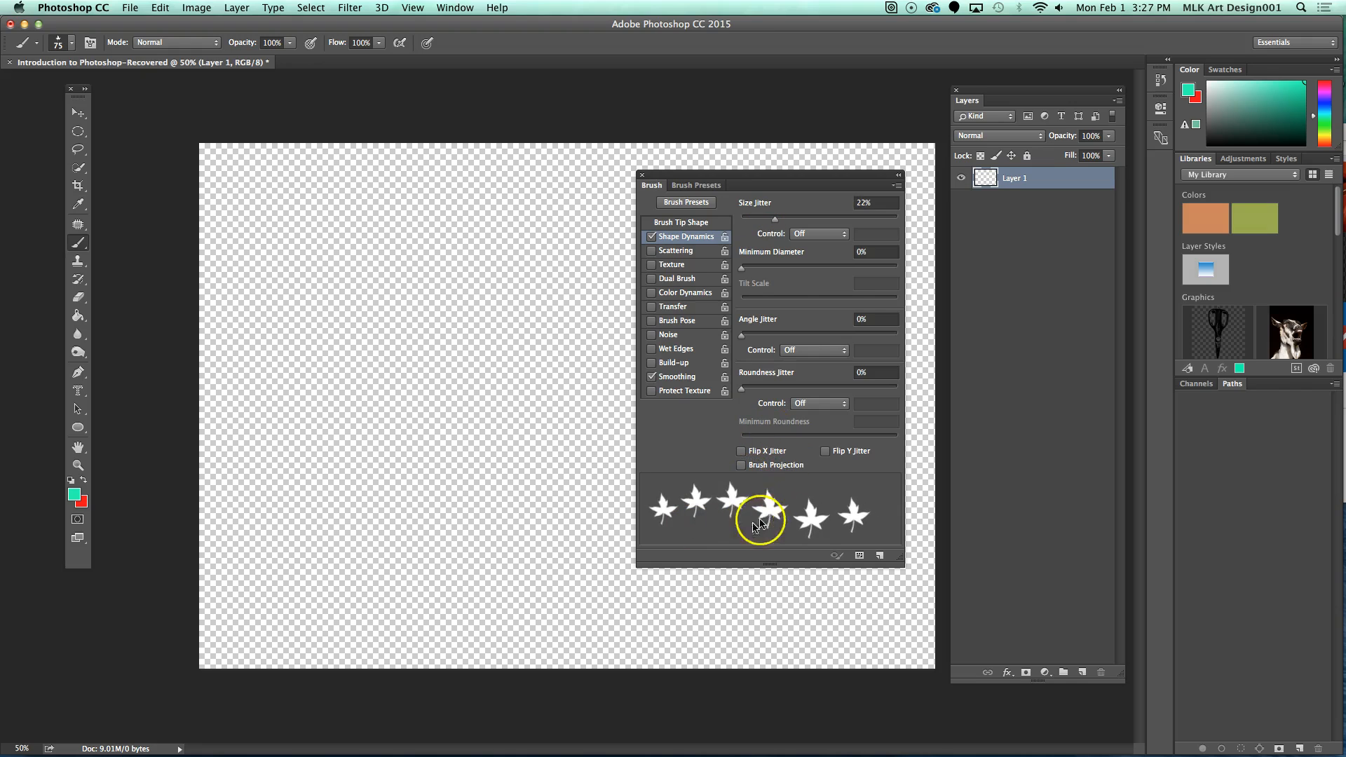
{"action": "mouse_move", "coordinate": [777, 223]}
{"action": "left_mouse_down"}
{"action": "mouse_move", "coordinate": [901, 220]}
{"action": "mouse_move", "coordinate": [794, 224]}
{"action": "left_mouse_up"}
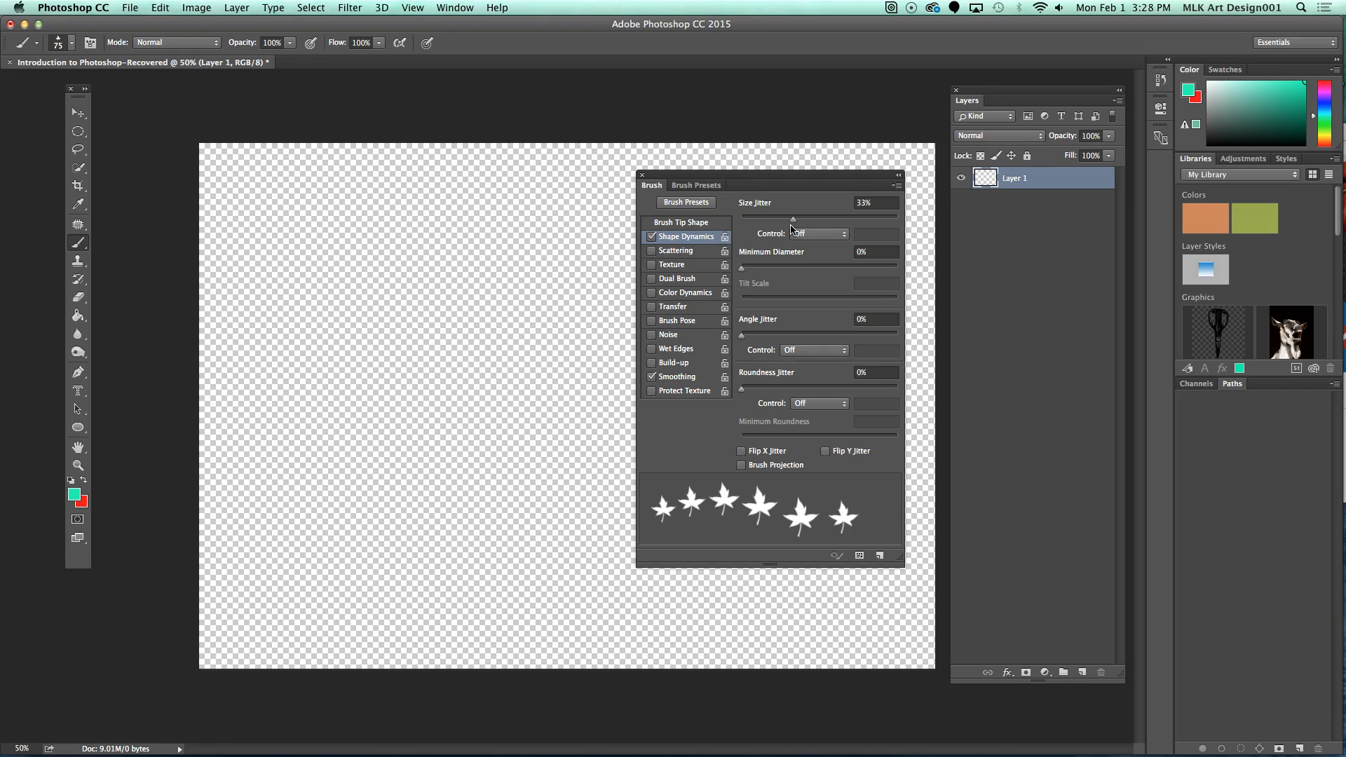
{"action": "left_click_drag", "start_coordinate": [793, 220], "coordinate": [862, 224]}
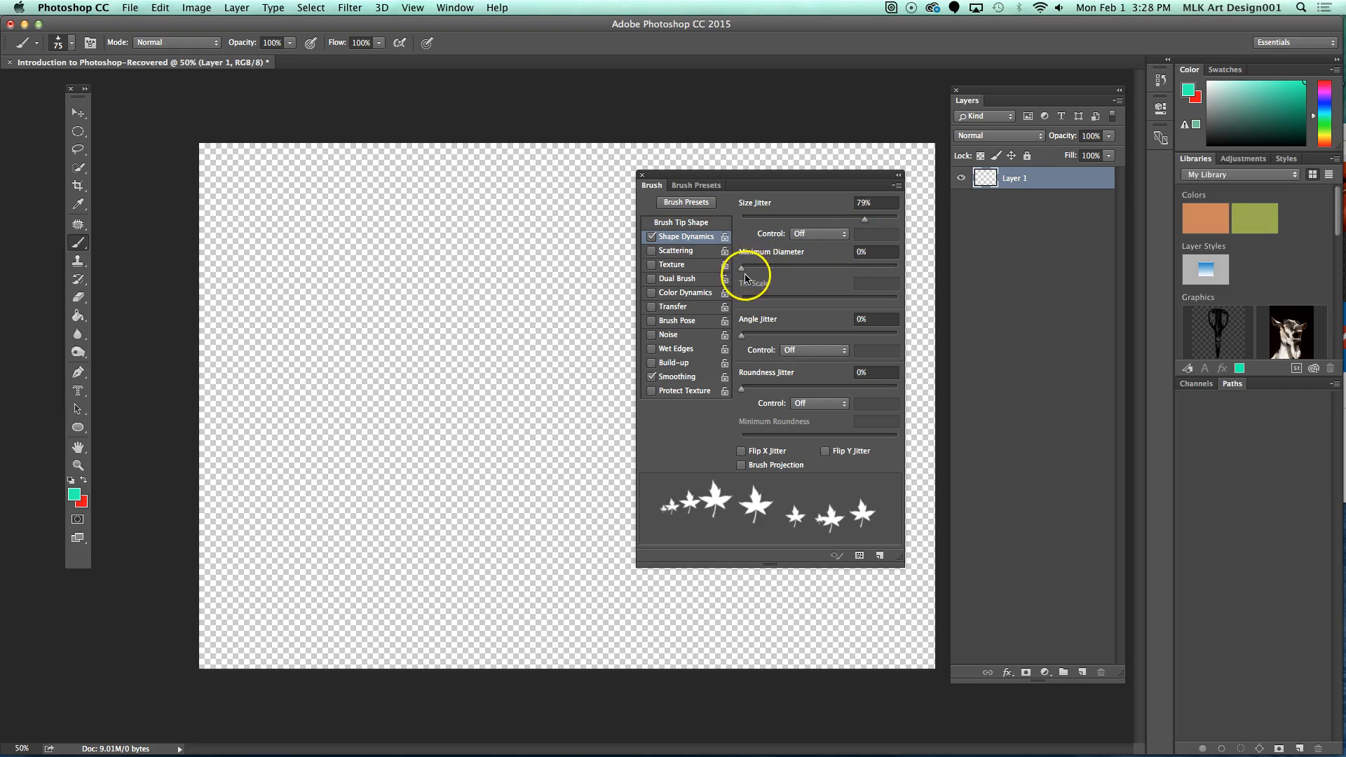
{"action": "mouse_move", "coordinate": [744, 270]}
{"action": "left_mouse_down"}
{"action": "mouse_move", "coordinate": [760, 271]}
{"action": "mouse_move", "coordinate": [737, 269]}
{"action": "left_mouse_up"}
{"action": "mouse_move", "coordinate": [744, 270]}
{"action": "left_mouse_down"}
{"action": "mouse_move", "coordinate": [756, 271]}
{"action": "mouse_move", "coordinate": [742, 271]}
{"action": "left_mouse_up"}
{"action": "left_click_drag", "start_coordinate": [743, 271], "coordinate": [820, 272]}
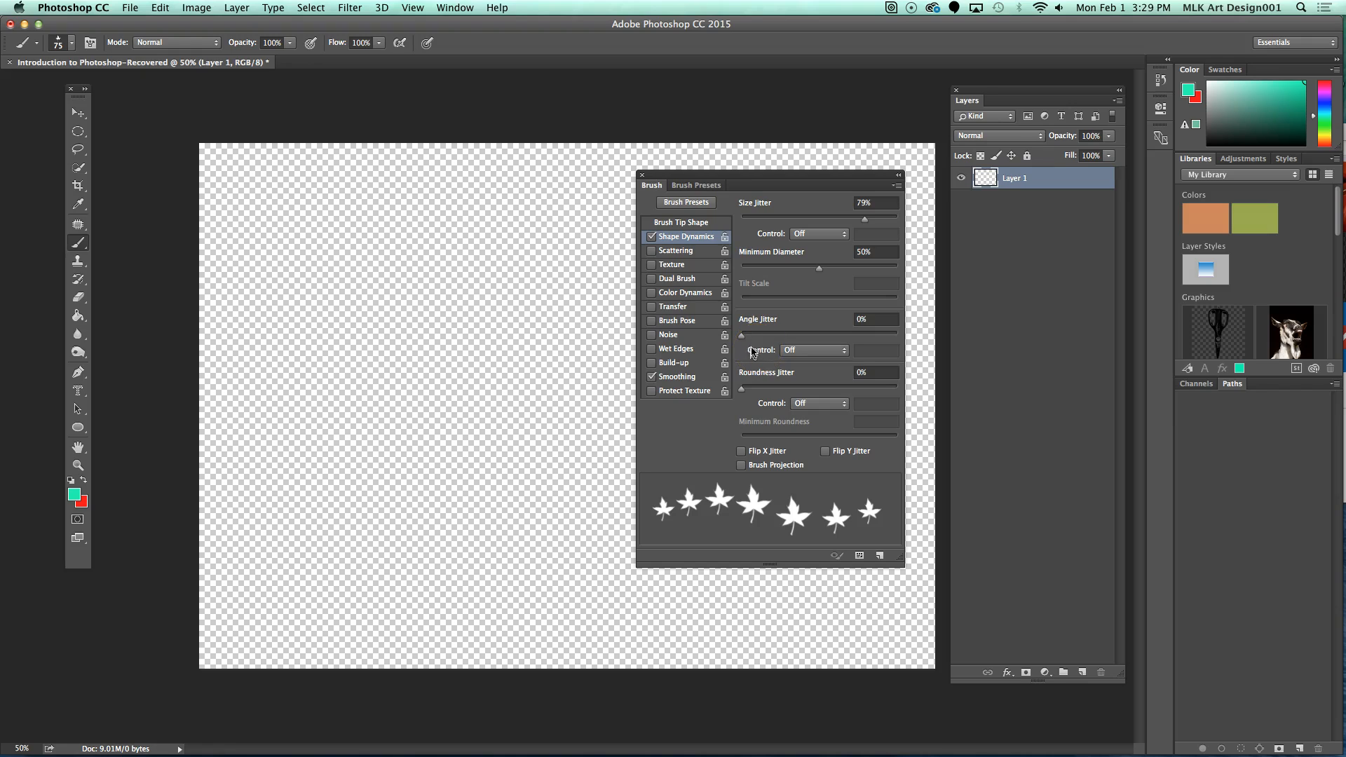
Set the angle jitter to 100%, the roundness jitter to 85% and the minimum roundness to 51%.
{"action": "left_click_drag", "start_coordinate": [744, 340], "coordinate": [900, 337]}
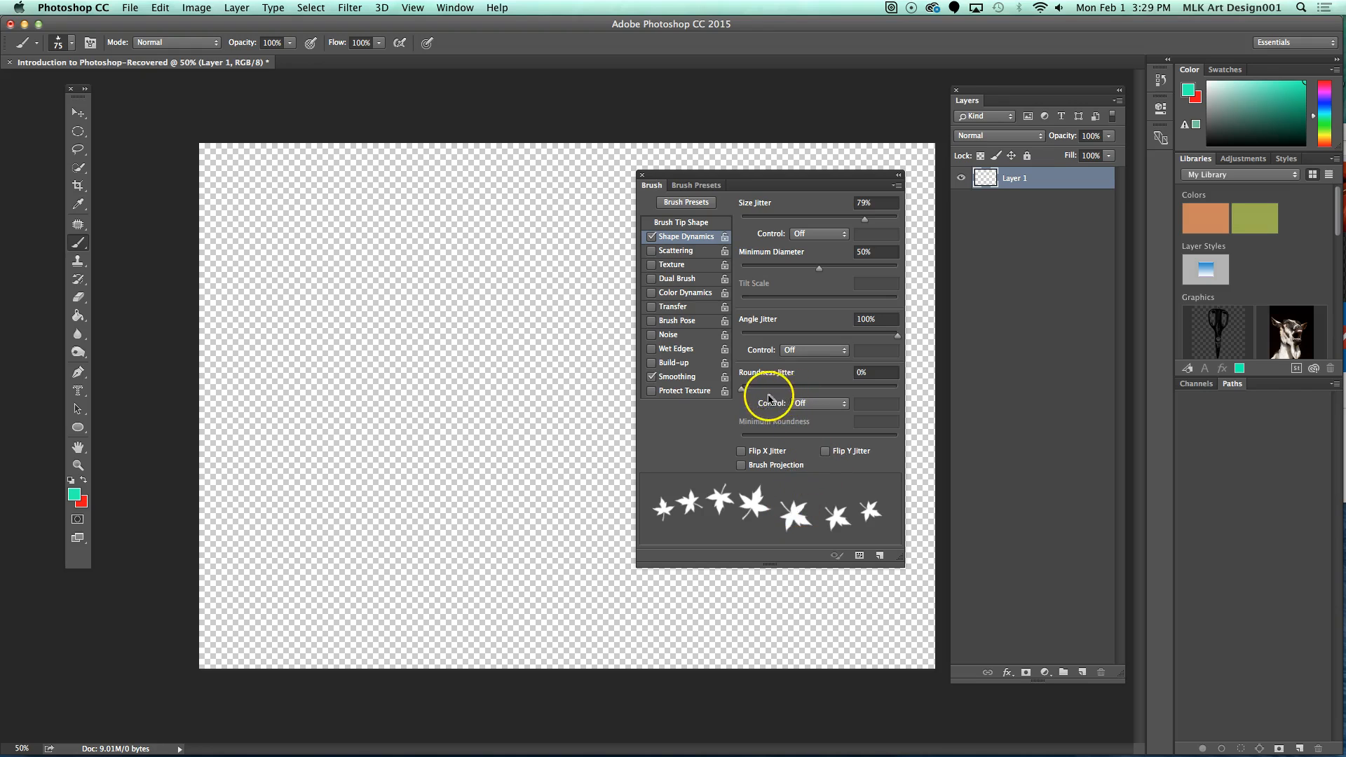
{"action": "left_click", "coordinate": [744, 393]}
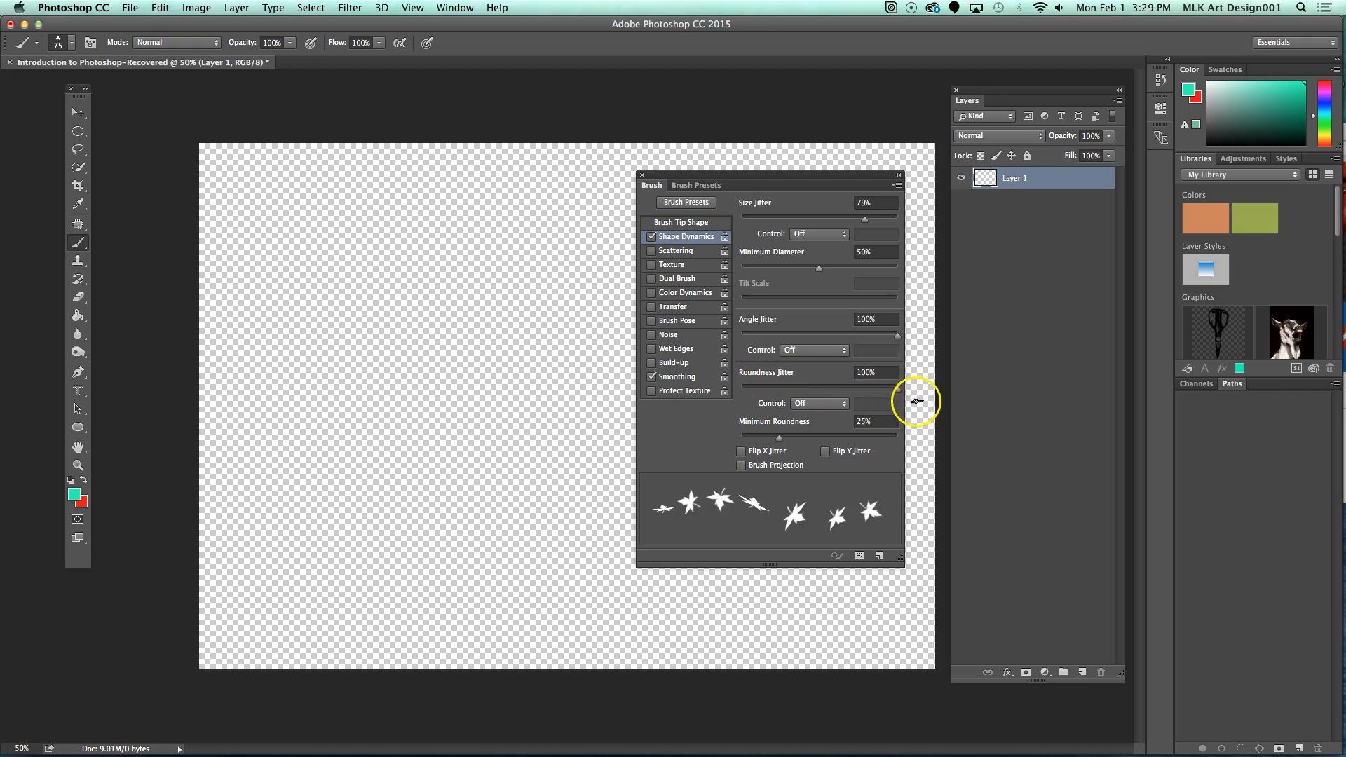
{"action": "left_click_drag", "start_coordinate": [896, 393], "coordinate": [846, 392]}
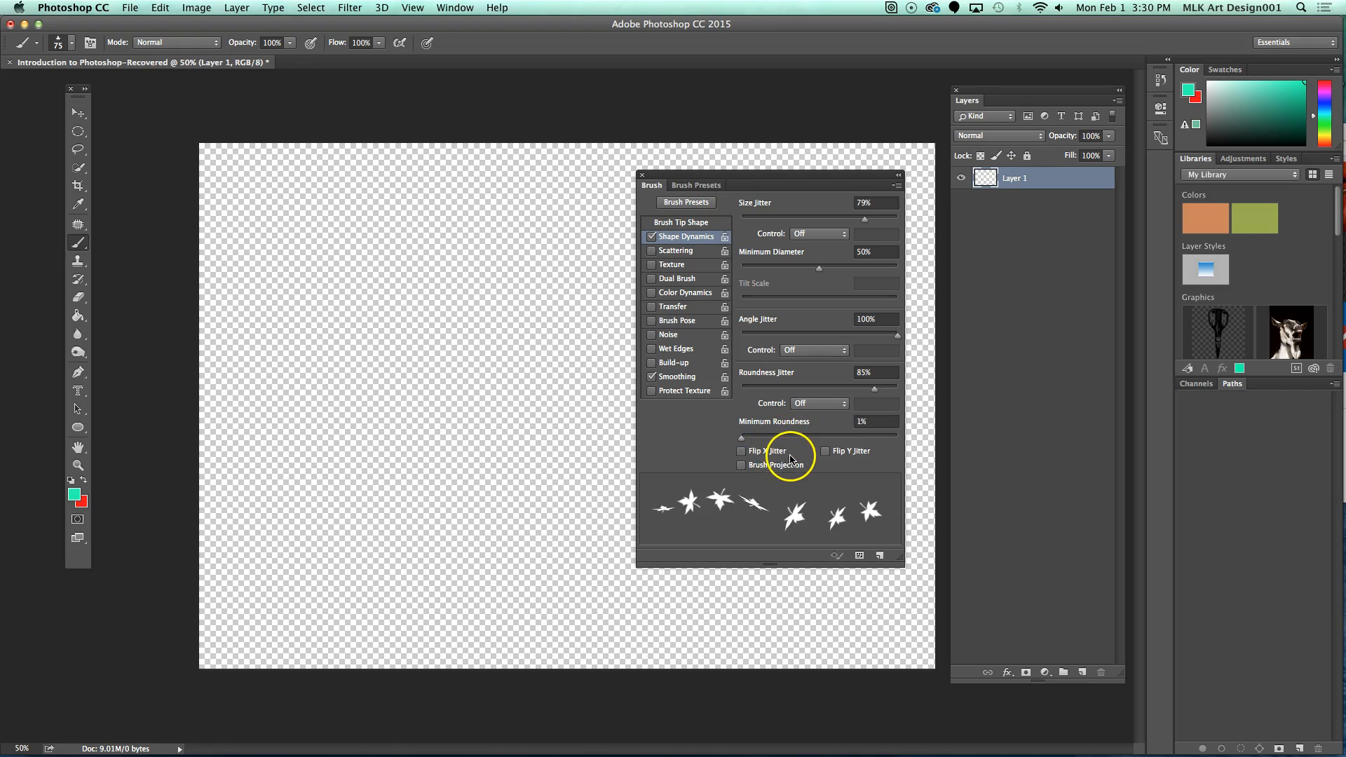
{"action": "left_click_drag", "start_coordinate": [742, 439], "coordinate": [820, 441]}
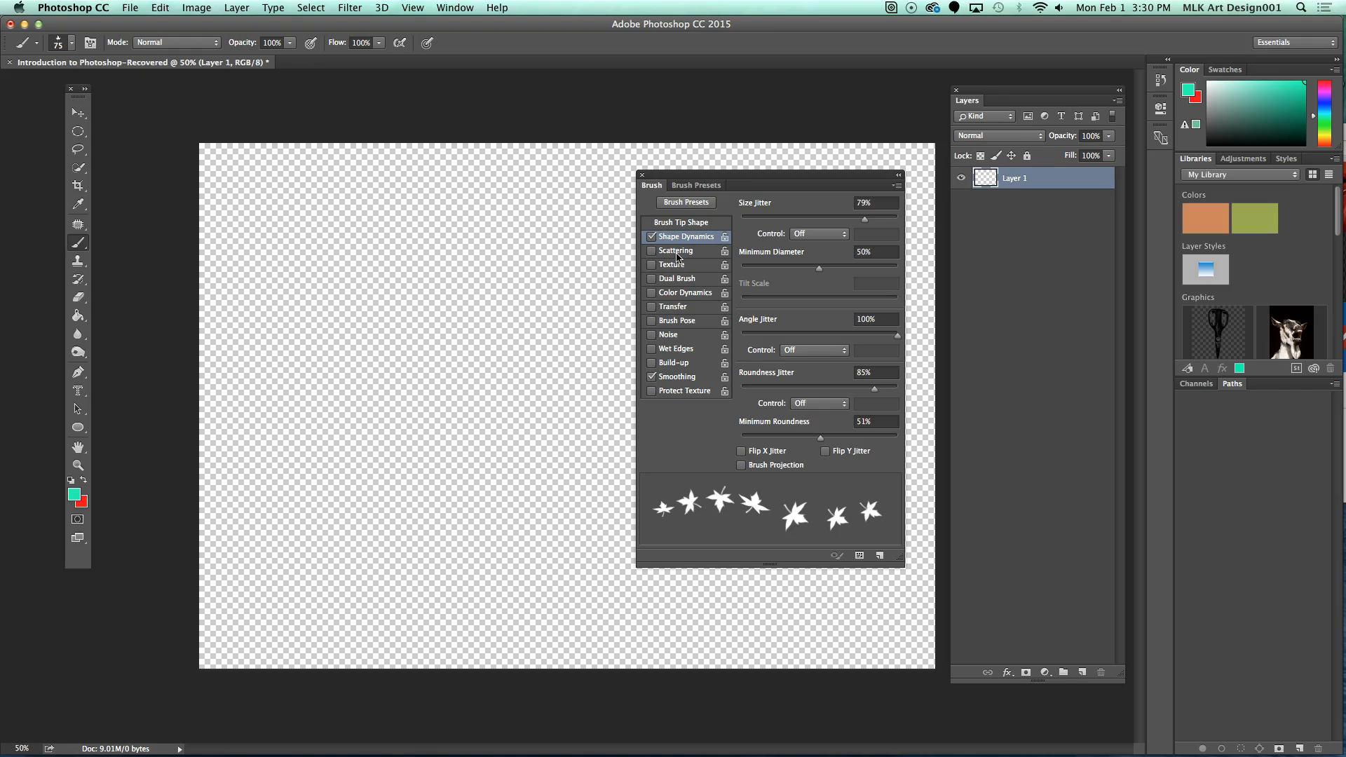
Enable Scattering for the leaf brush, with scatter at 484% and count at 1.
{"action": "left_click", "coordinate": [677, 256]}
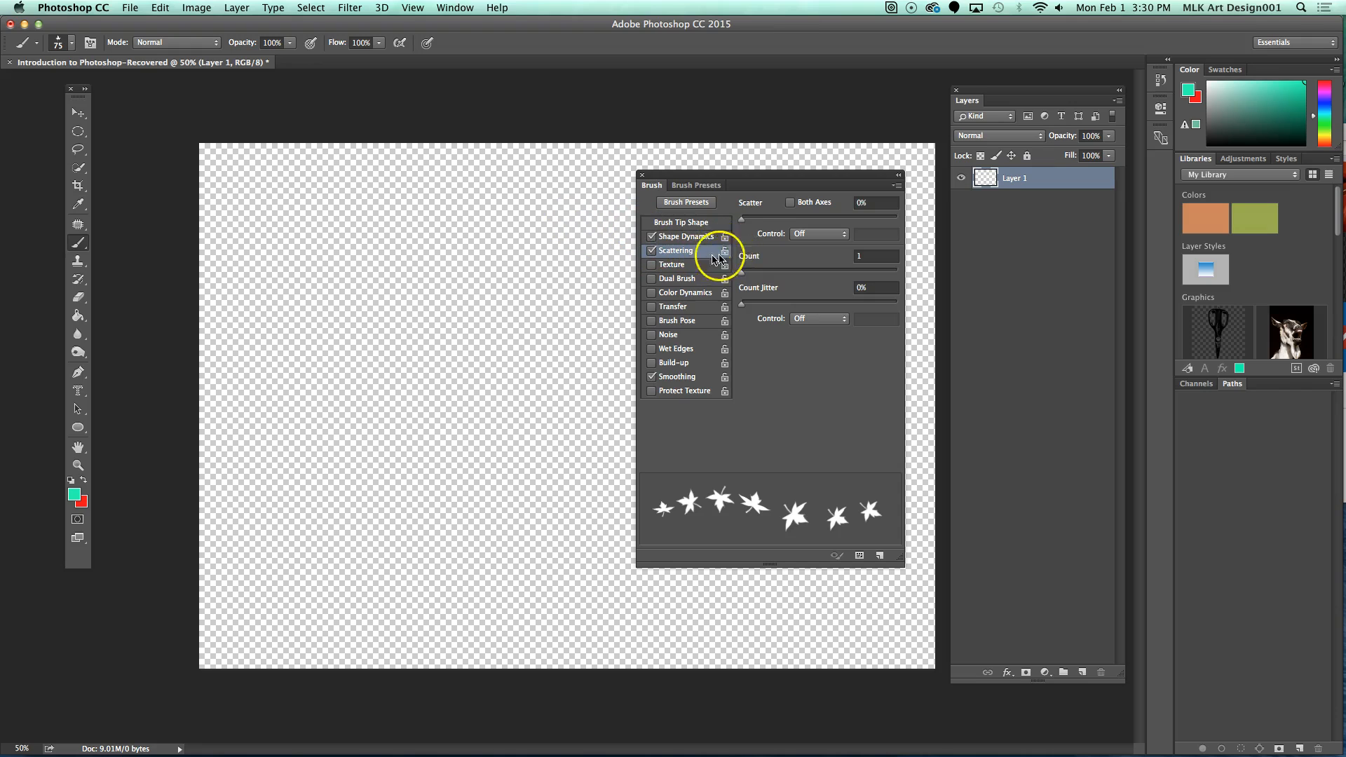
{"action": "left_click_drag", "start_coordinate": [741, 219], "coordinate": [765, 220]}
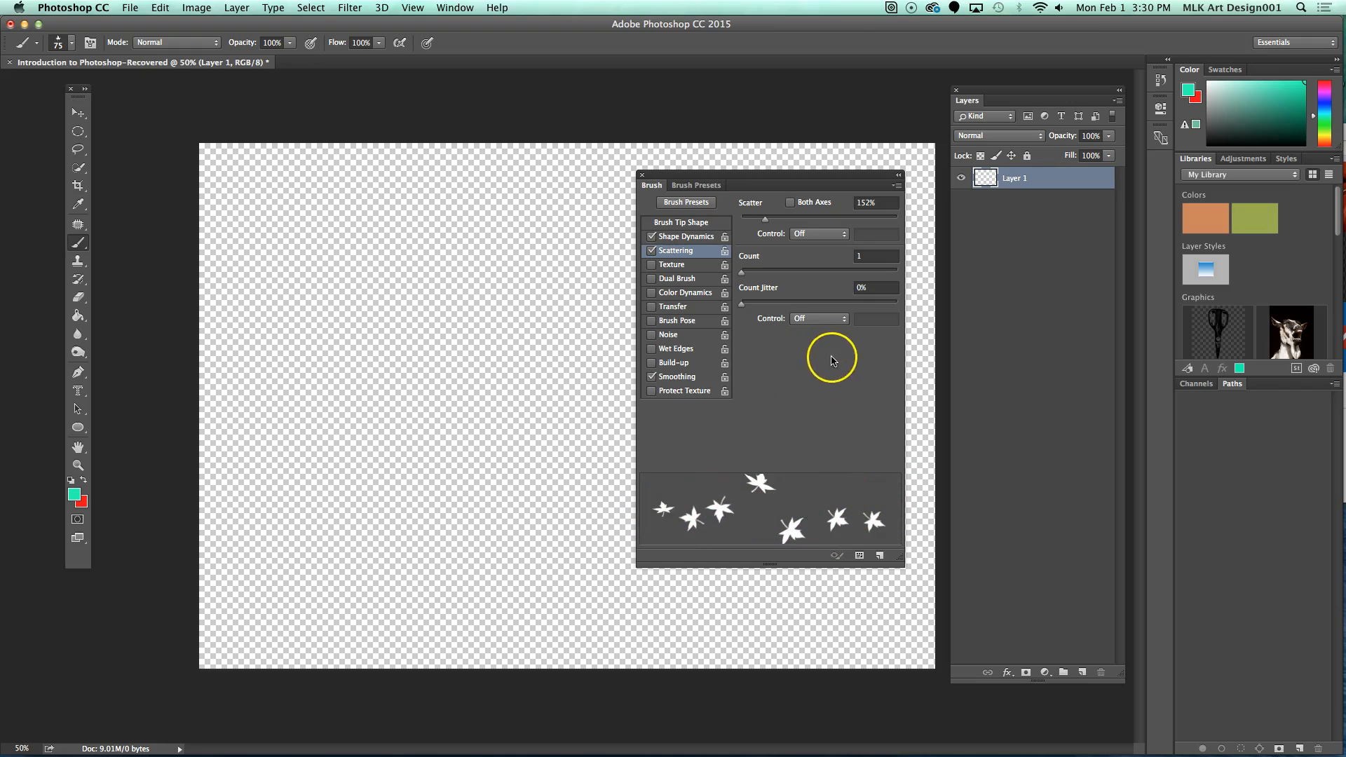
{"action": "left_click_drag", "start_coordinate": [765, 220], "coordinate": [819, 225]}
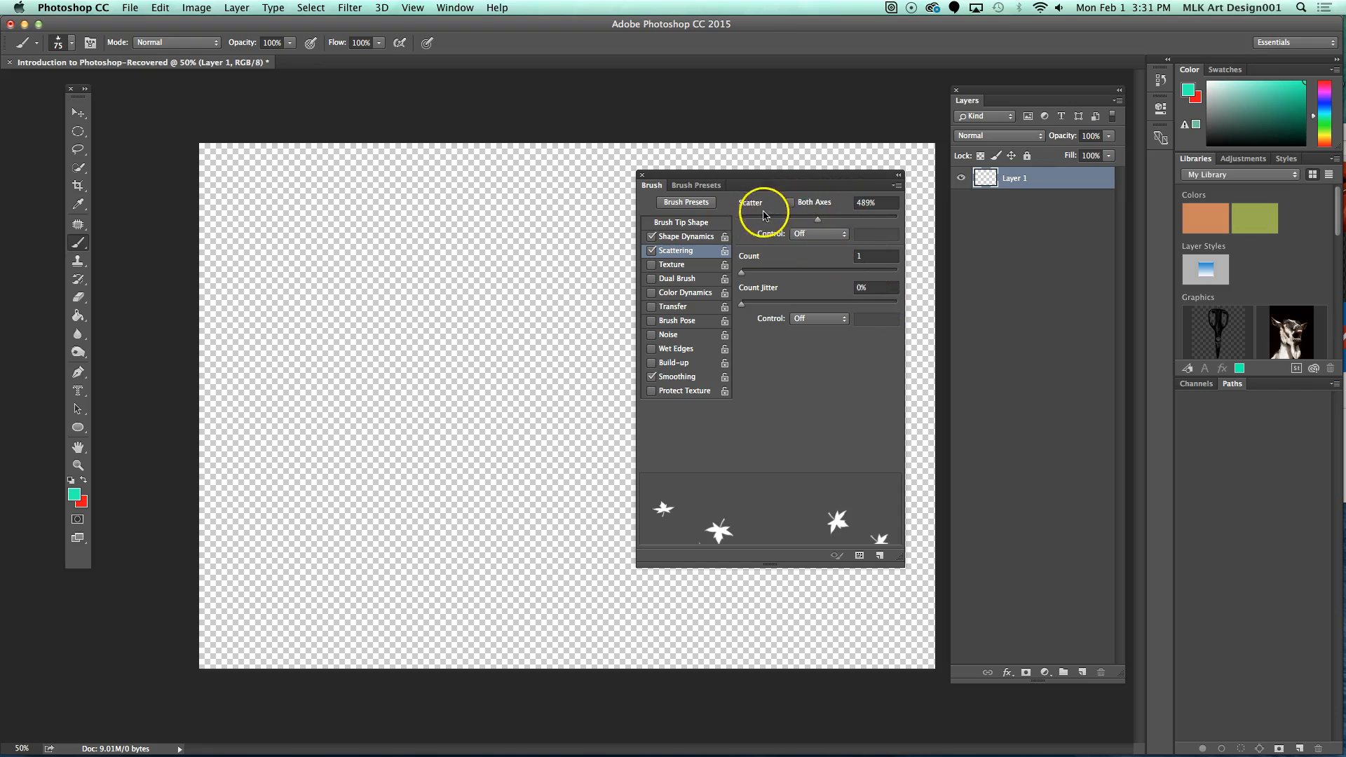
{"action": "mouse_move", "coordinate": [817, 222]}
{"action": "left_mouse_down"}
{"action": "mouse_move", "coordinate": [800, 223]}
{"action": "mouse_move", "coordinate": [821, 223]}
{"action": "left_mouse_up"}
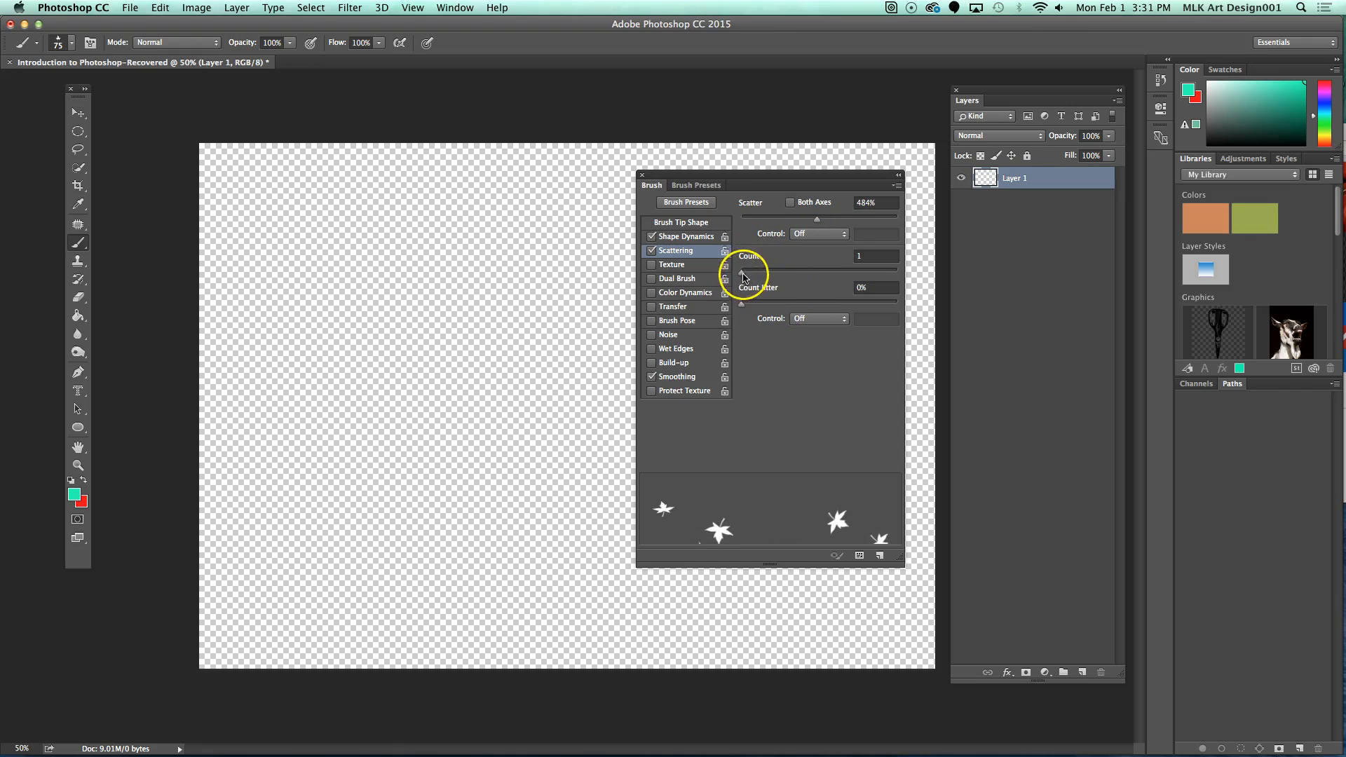
{"action": "mouse_move", "coordinate": [744, 277]}
{"action": "left_mouse_down"}
{"action": "mouse_move", "coordinate": [818, 277]}
{"action": "mouse_move", "coordinate": [738, 277]}
{"action": "left_mouse_up"}
{"action": "mouse_move", "coordinate": [743, 272]}
{"action": "left_mouse_down"}
{"action": "mouse_move", "coordinate": [839, 281]}
{"action": "mouse_move", "coordinate": [743, 277]}
{"action": "left_mouse_up"}
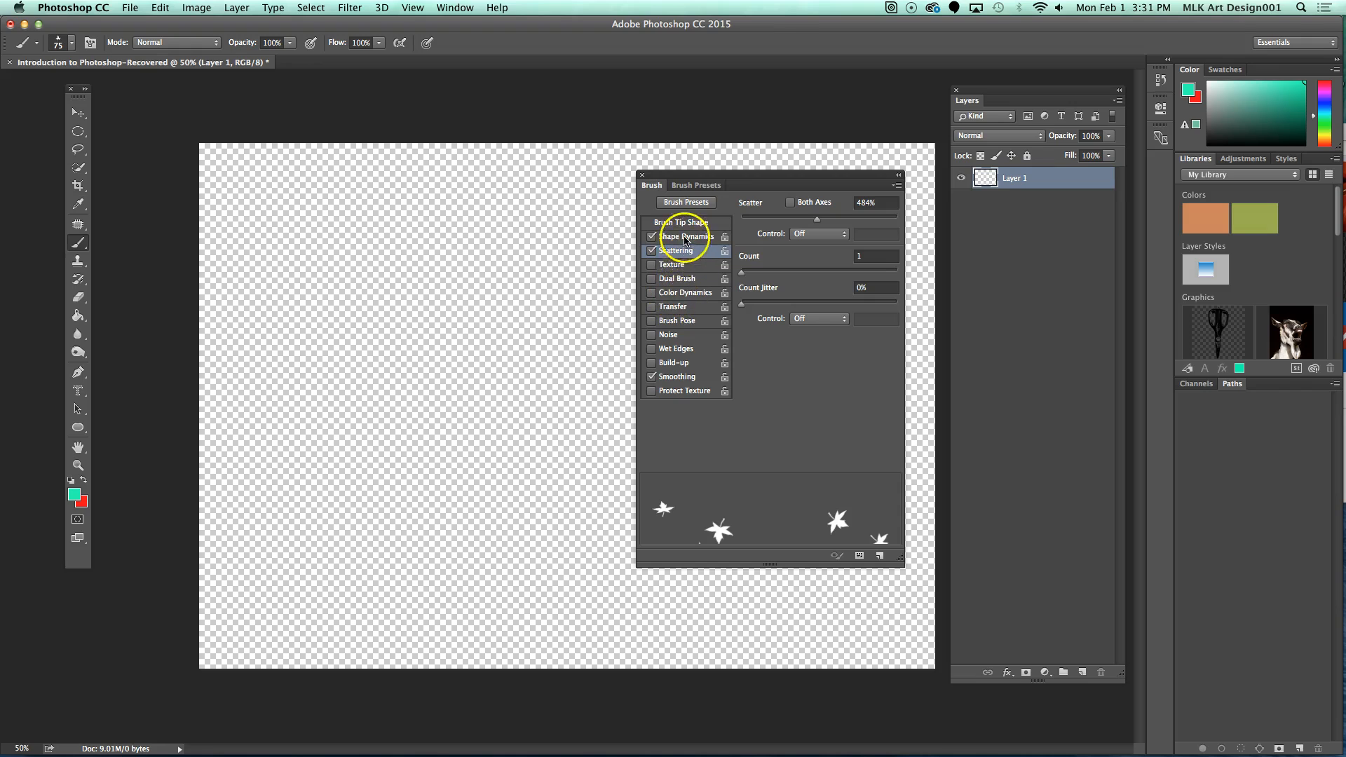
Enable Color Dynamics, paint a test stroke of scattered leaves on the canvas, and undo it.
{"action": "left_click", "coordinate": [673, 299]}
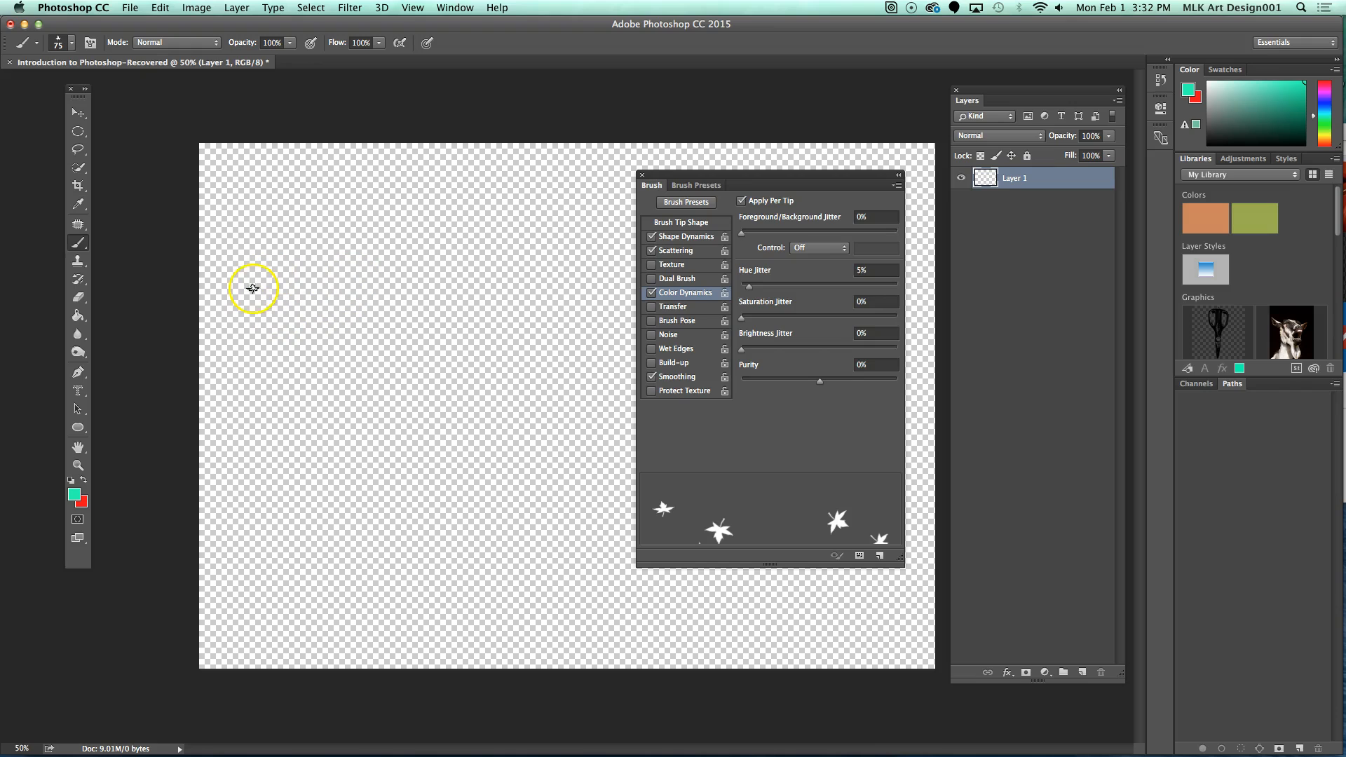
{"action": "mouse_move", "coordinate": [343, 223]}
{"action": "left_mouse_down"}
{"action": "mouse_move", "coordinate": [410, 256]}
{"action": "mouse_move", "coordinate": [409, 365]}
{"action": "mouse_move", "coordinate": [503, 349]}
{"action": "mouse_move", "coordinate": [575, 222]}
{"action": "mouse_move", "coordinate": [605, 271]}
{"action": "mouse_move", "coordinate": [568, 395]}
{"action": "mouse_move", "coordinate": [471, 368]}
{"action": "mouse_move", "coordinate": [374, 298]}
{"action": "mouse_move", "coordinate": [303, 327]}
{"action": "mouse_move", "coordinate": [301, 417]}
{"action": "mouse_move", "coordinate": [362, 432]}
{"action": "mouse_move", "coordinate": [438, 333]}
{"action": "mouse_move", "coordinate": [526, 261]}
{"action": "mouse_move", "coordinate": [586, 261]}
{"action": "left_mouse_up"}
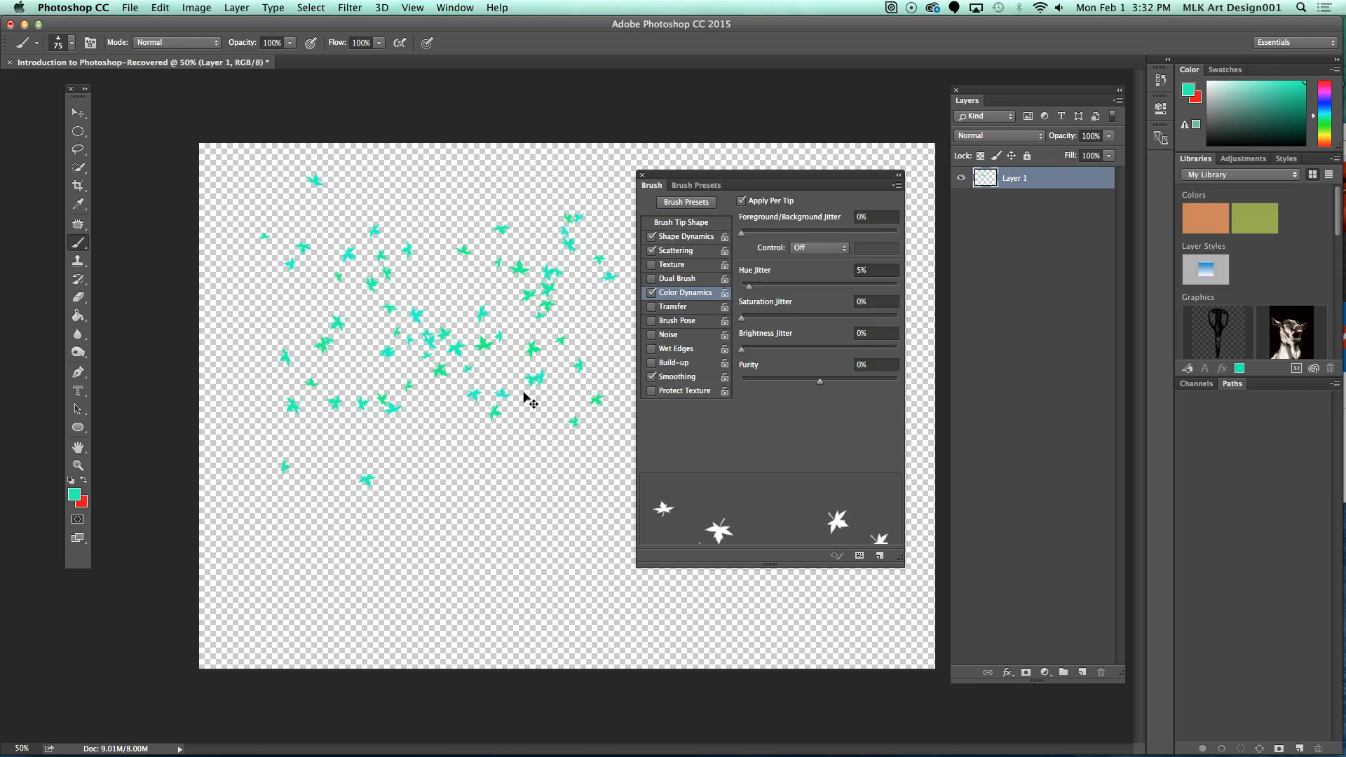
{"action": "key", "text": "super+z"}
Set the foreground/background jitter to 100%, paint a test stroke of mixed red and green leaves, and undo it.
{"action": "left_click_drag", "start_coordinate": [743, 232], "coordinate": [760, 237]}
{"action": "mouse_move", "coordinate": [544, 272]}
{"action": "left_mouse_down"}
{"action": "mouse_move", "coordinate": [451, 280]}
{"action": "mouse_move", "coordinate": [355, 379]}
{"action": "mouse_move", "coordinate": [526, 379]}
{"action": "mouse_move", "coordinate": [607, 312]}
{"action": "mouse_move", "coordinate": [346, 297]}
{"action": "mouse_move", "coordinate": [259, 334]}
{"action": "mouse_move", "coordinate": [378, 415]}
{"action": "left_mouse_up"}
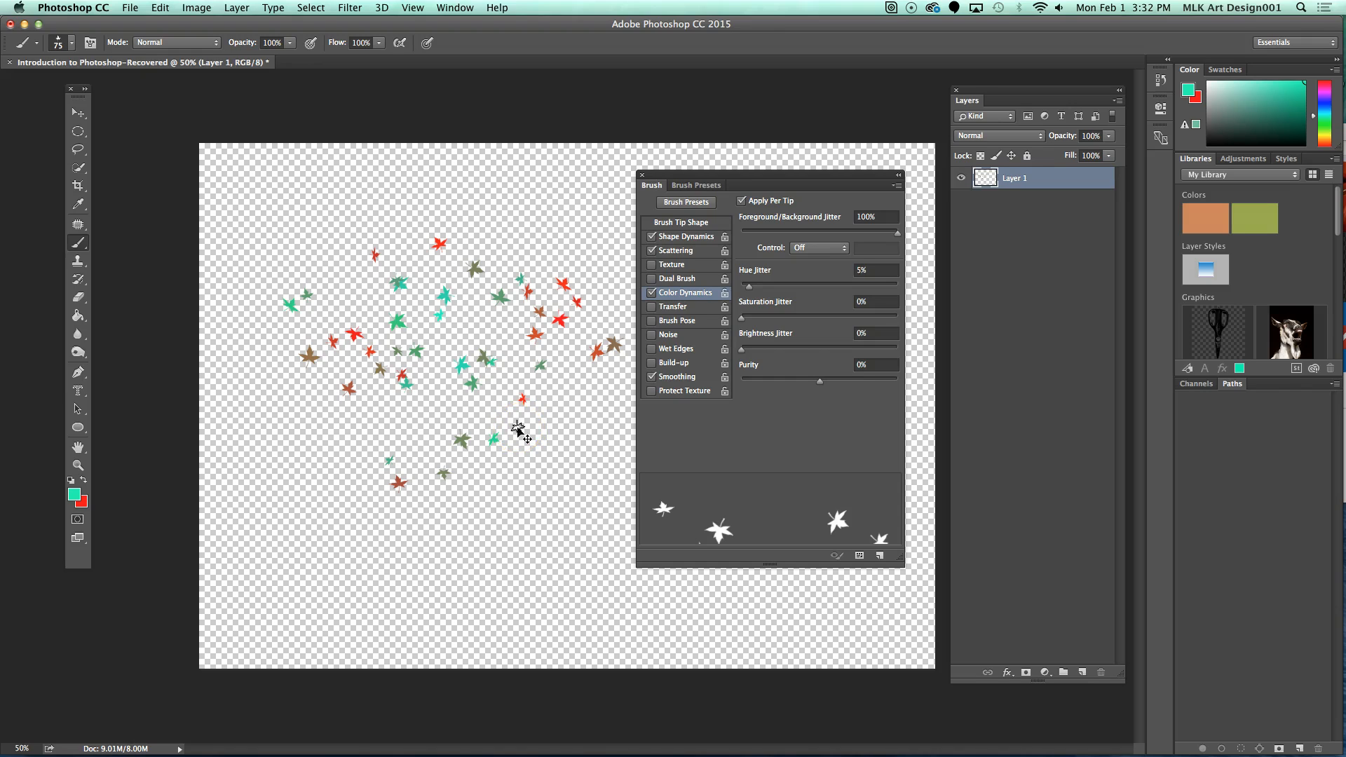
{"action": "key", "text": "super+z"}
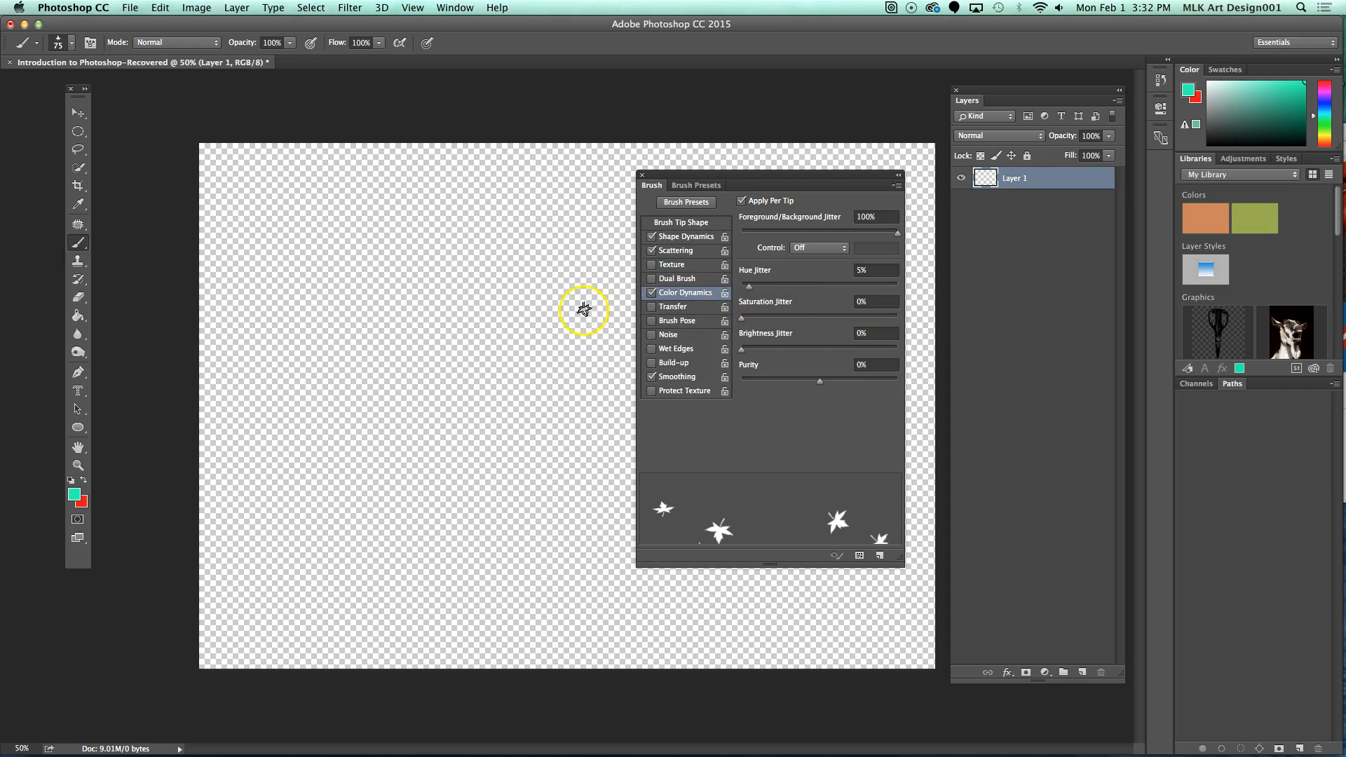
Reset the foreground/background jitter to 0%, paint another test stroke of leaves, and undo it.
{"action": "left_click_drag", "start_coordinate": [893, 232], "coordinate": [769, 241]}
{"action": "mouse_move", "coordinate": [308, 321]}
{"action": "left_mouse_down"}
{"action": "mouse_move", "coordinate": [450, 318]}
{"action": "mouse_move", "coordinate": [313, 379]}
{"action": "mouse_move", "coordinate": [517, 318]}
{"action": "mouse_move", "coordinate": [519, 371]}
{"action": "mouse_move", "coordinate": [355, 422]}
{"action": "mouse_move", "coordinate": [490, 443]}
{"action": "mouse_move", "coordinate": [591, 418]}
{"action": "mouse_move", "coordinate": [492, 511]}
{"action": "mouse_move", "coordinate": [347, 512]}
{"action": "mouse_move", "coordinate": [444, 501]}
{"action": "left_mouse_up"}
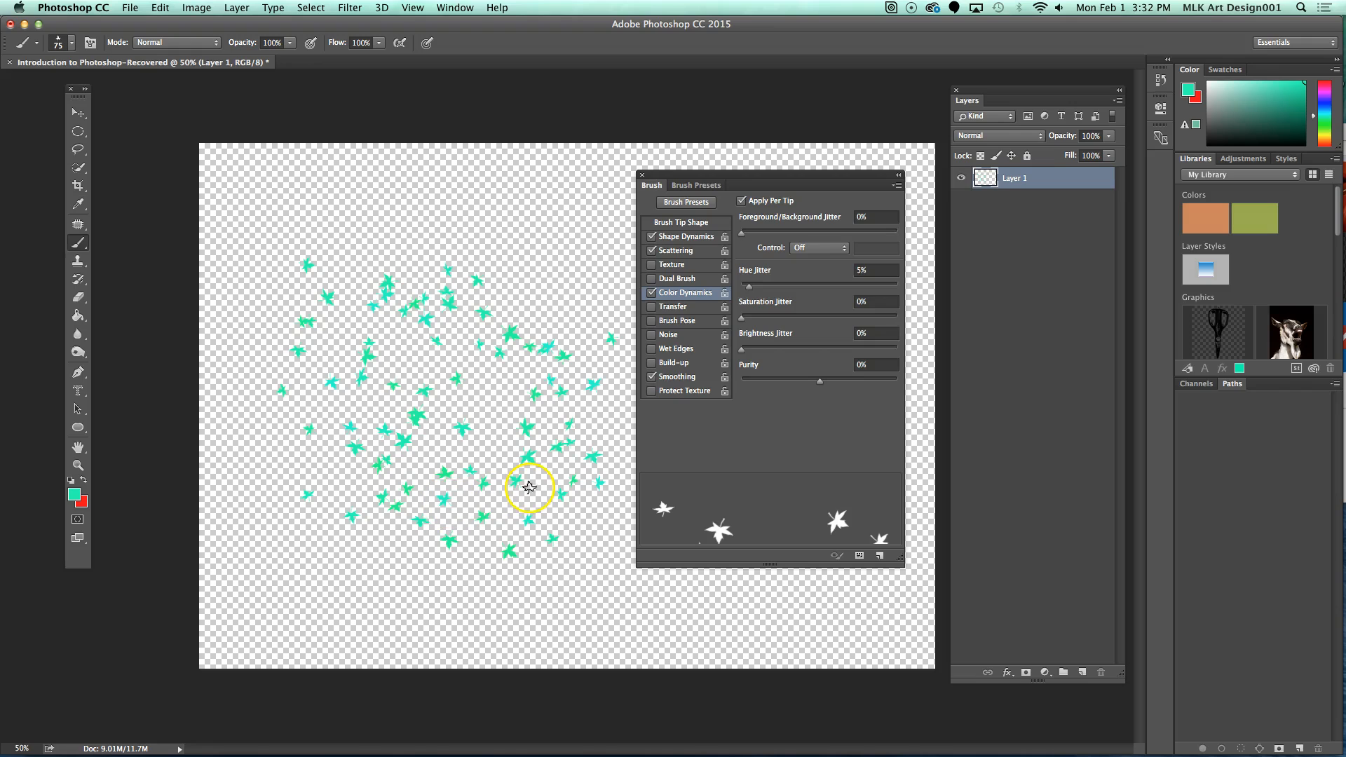
{"action": "key", "text": "super+z"}
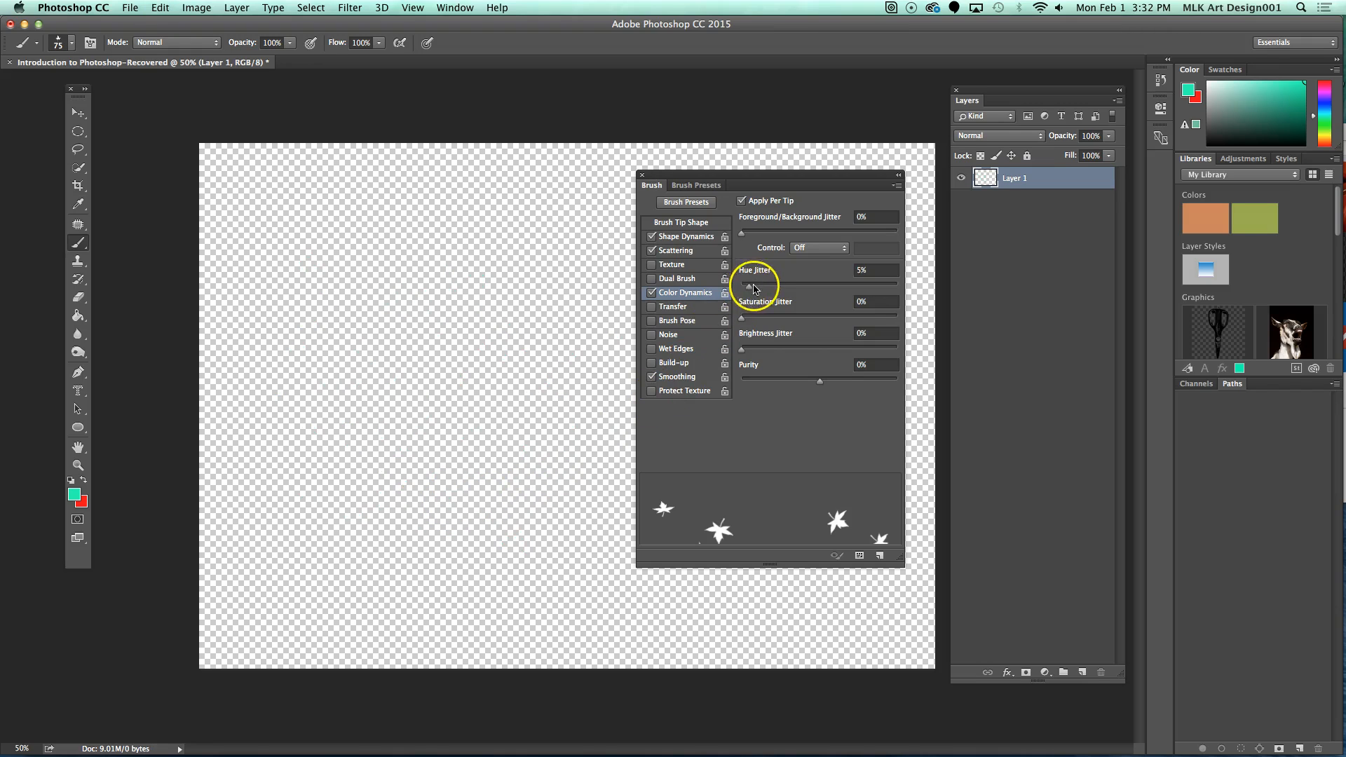
Paint and undo a test stroke with 48% hue jitter, and set hue jitter to 16% and saturation jitter to 13%.
{"action": "mouse_move", "coordinate": [469, 292]}
{"action": "left_mouse_down"}
{"action": "mouse_move", "coordinate": [378, 411]}
{"action": "mouse_move", "coordinate": [491, 365]}
{"action": "mouse_move", "coordinate": [572, 285]}
{"action": "mouse_move", "coordinate": [613, 348]}
{"action": "mouse_move", "coordinate": [580, 455]}
{"action": "mouse_move", "coordinate": [296, 324]}
{"action": "mouse_move", "coordinate": [262, 412]}
{"action": "mouse_move", "coordinate": [363, 438]}
{"action": "mouse_move", "coordinate": [493, 341]}
{"action": "mouse_move", "coordinate": [525, 340]}
{"action": "left_mouse_up"}
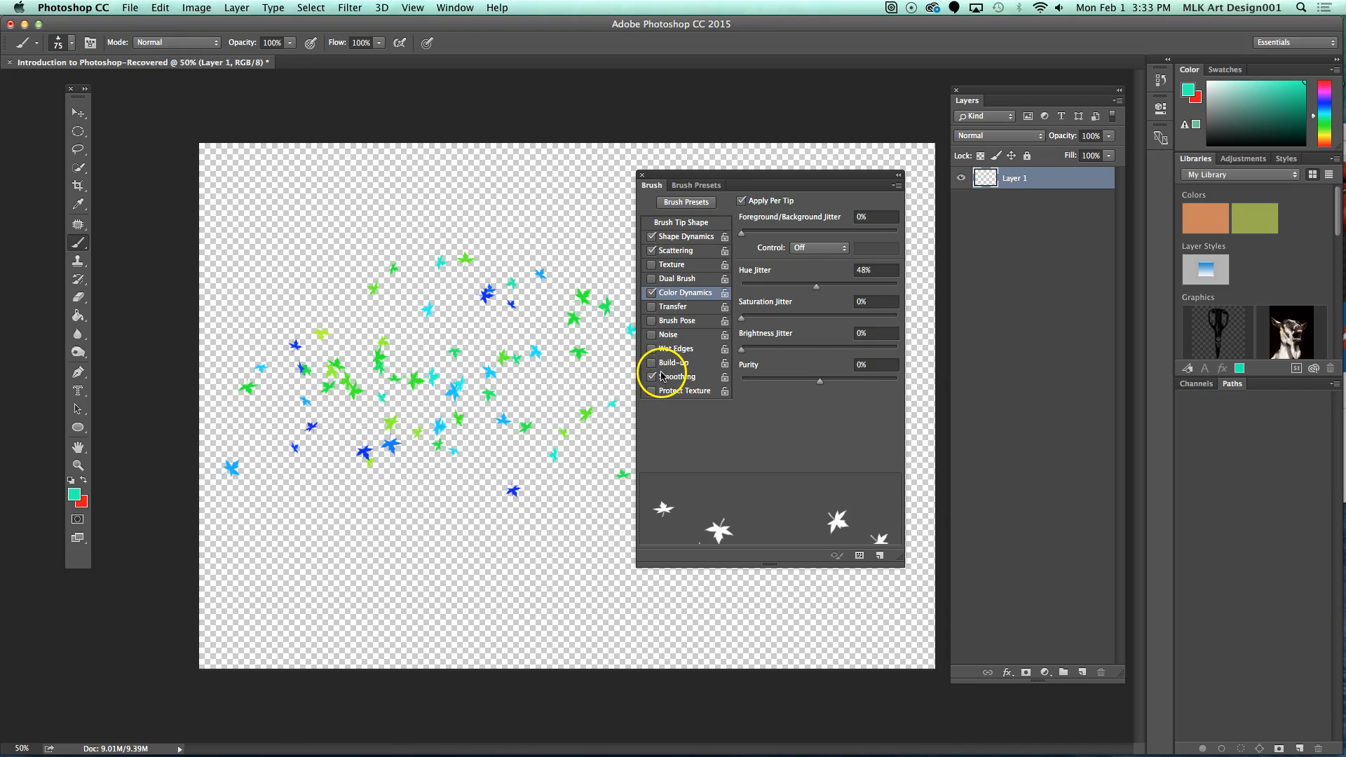
{"action": "key", "text": "super+z"}
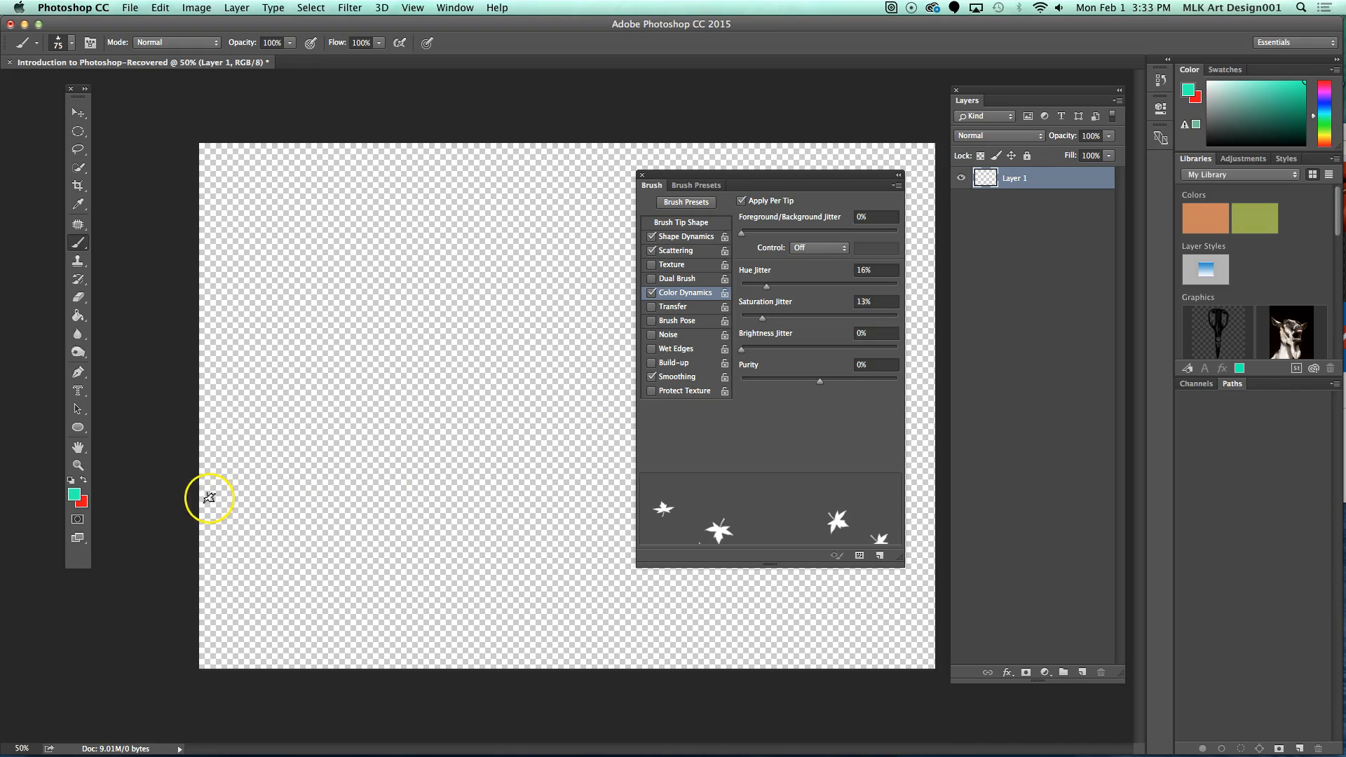
Set the foreground colour to yellow-orange ffa800 and the background colour to a dark olive green.
{"action": "left_click", "coordinate": [75, 497]}
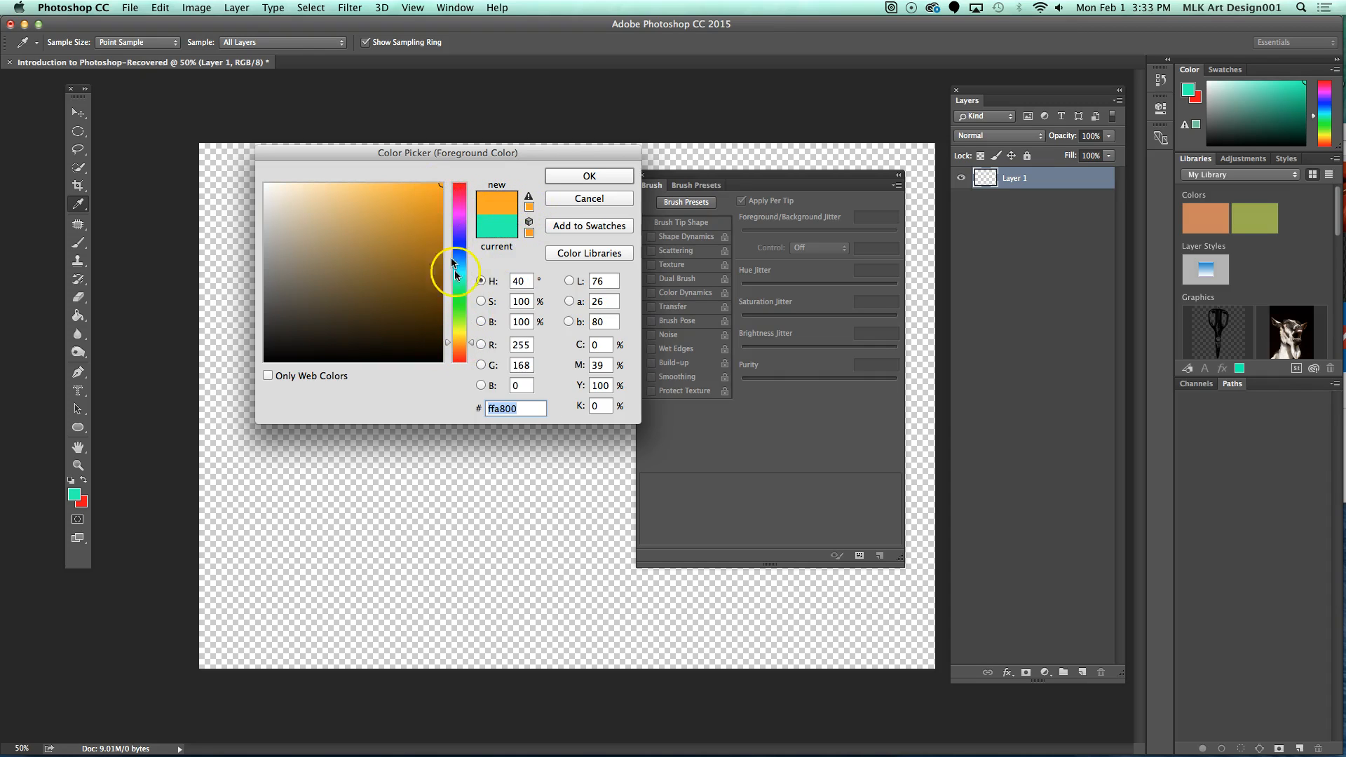
{"action": "left_click", "coordinate": [589, 177]}
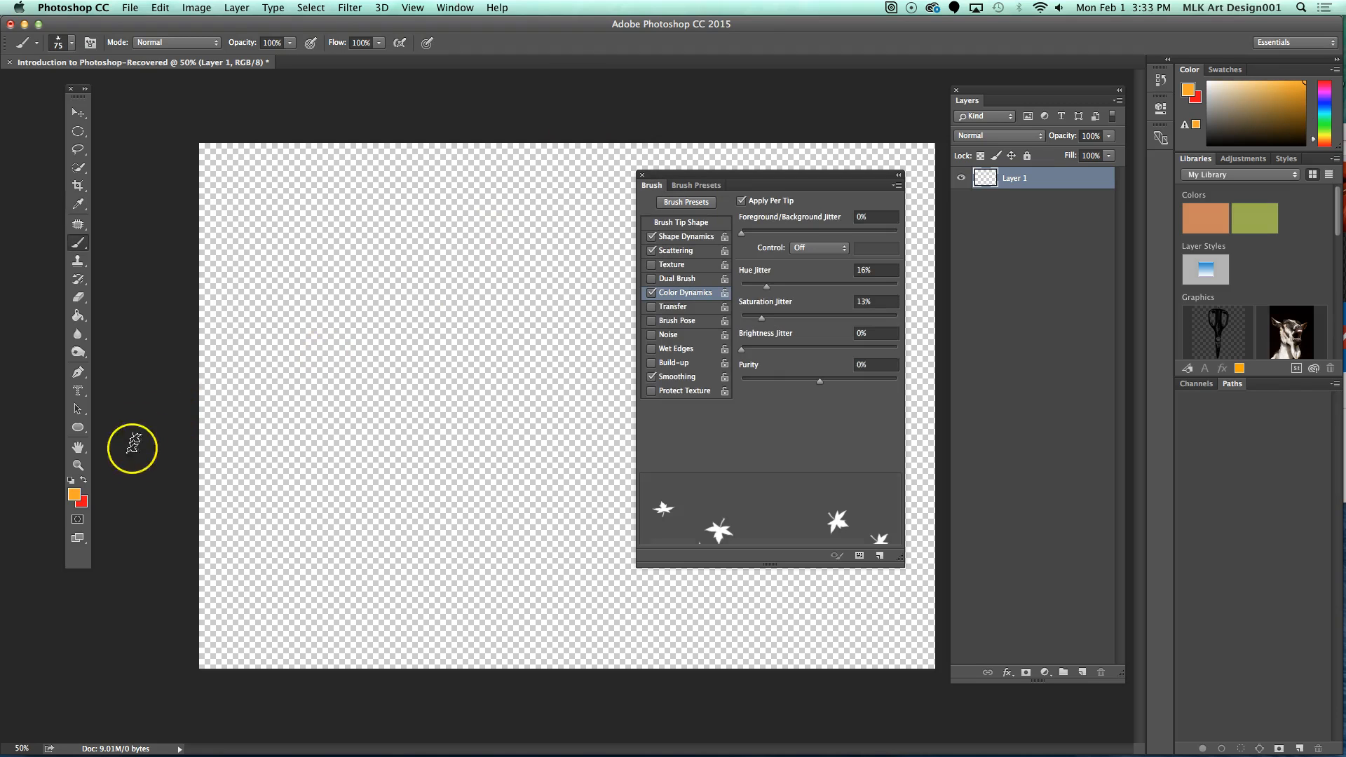
{"action": "left_click", "coordinate": [80, 500]}
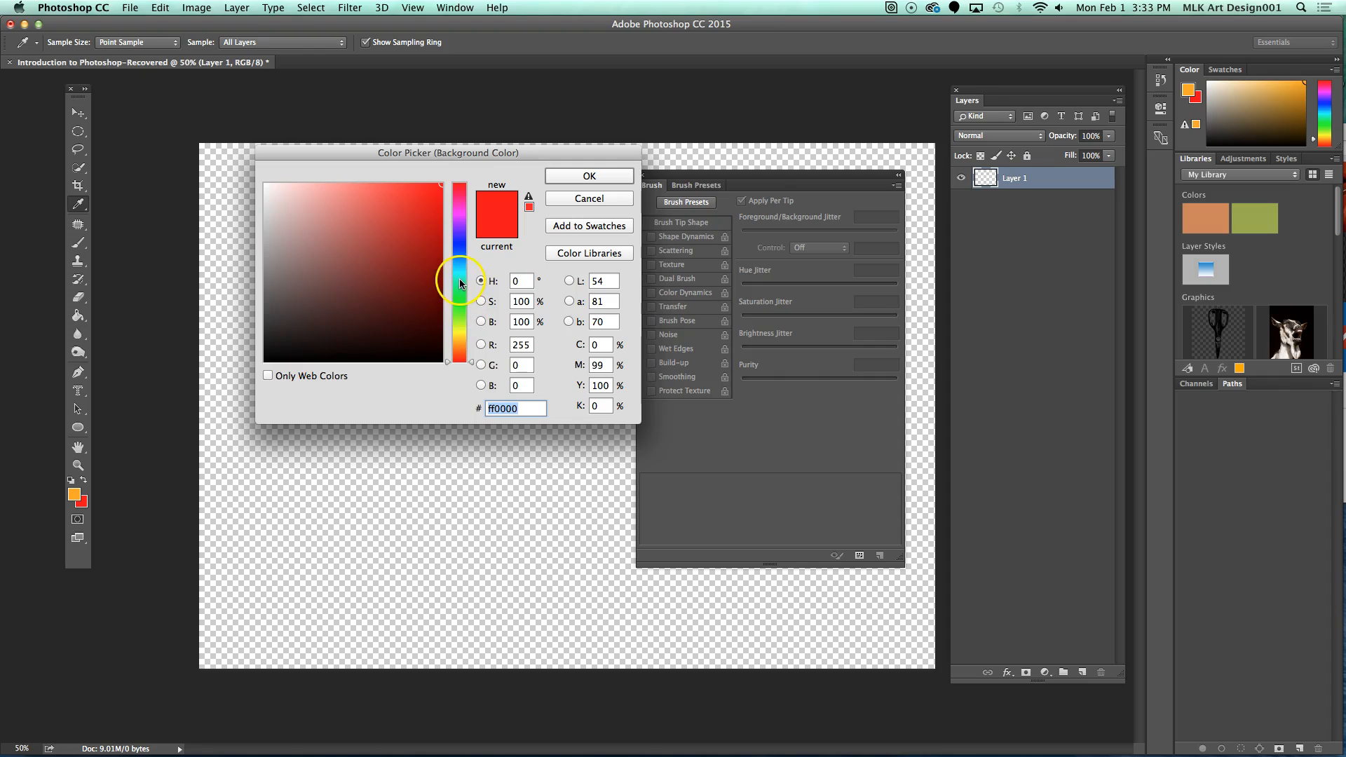
{"action": "left_click", "coordinate": [461, 282]}
{"action": "left_click", "coordinate": [462, 327]}
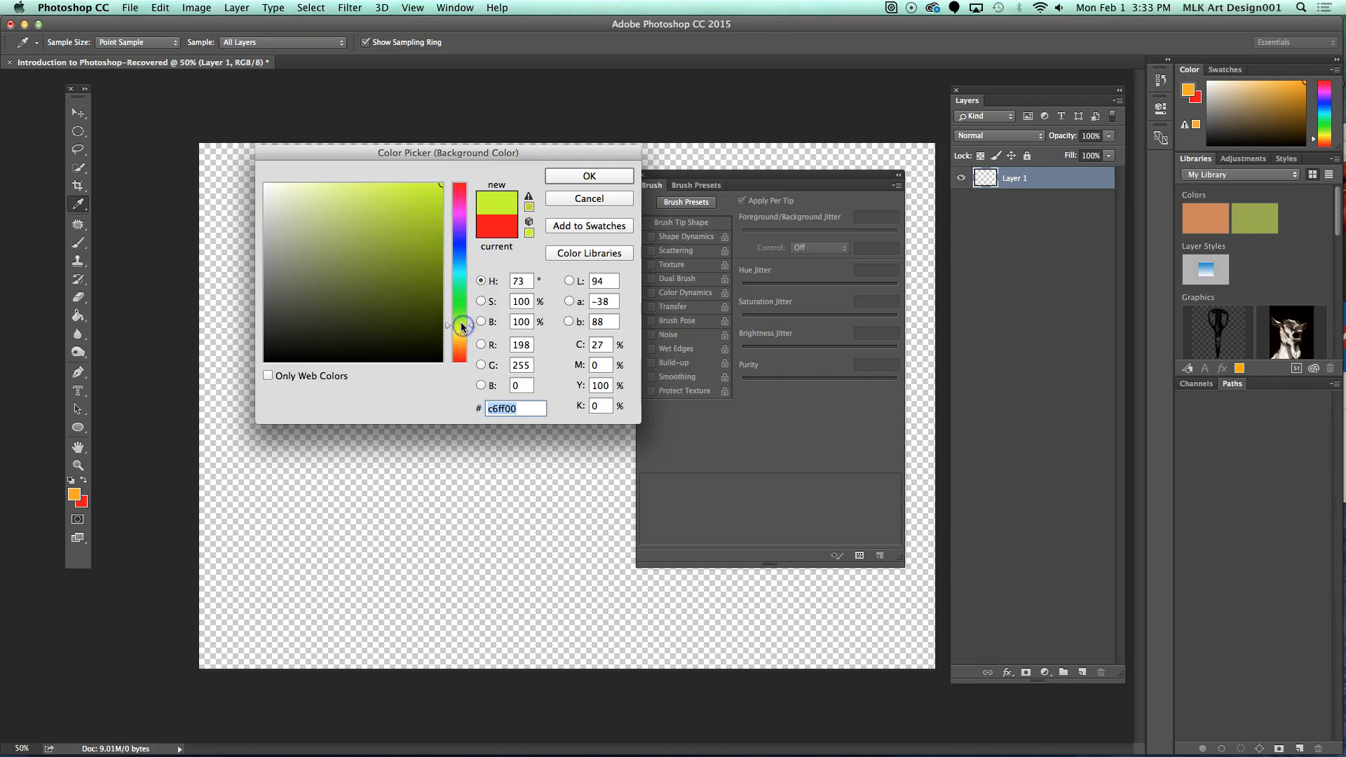
{"action": "left_click", "coordinate": [431, 243]}
{"action": "left_click", "coordinate": [588, 176]}
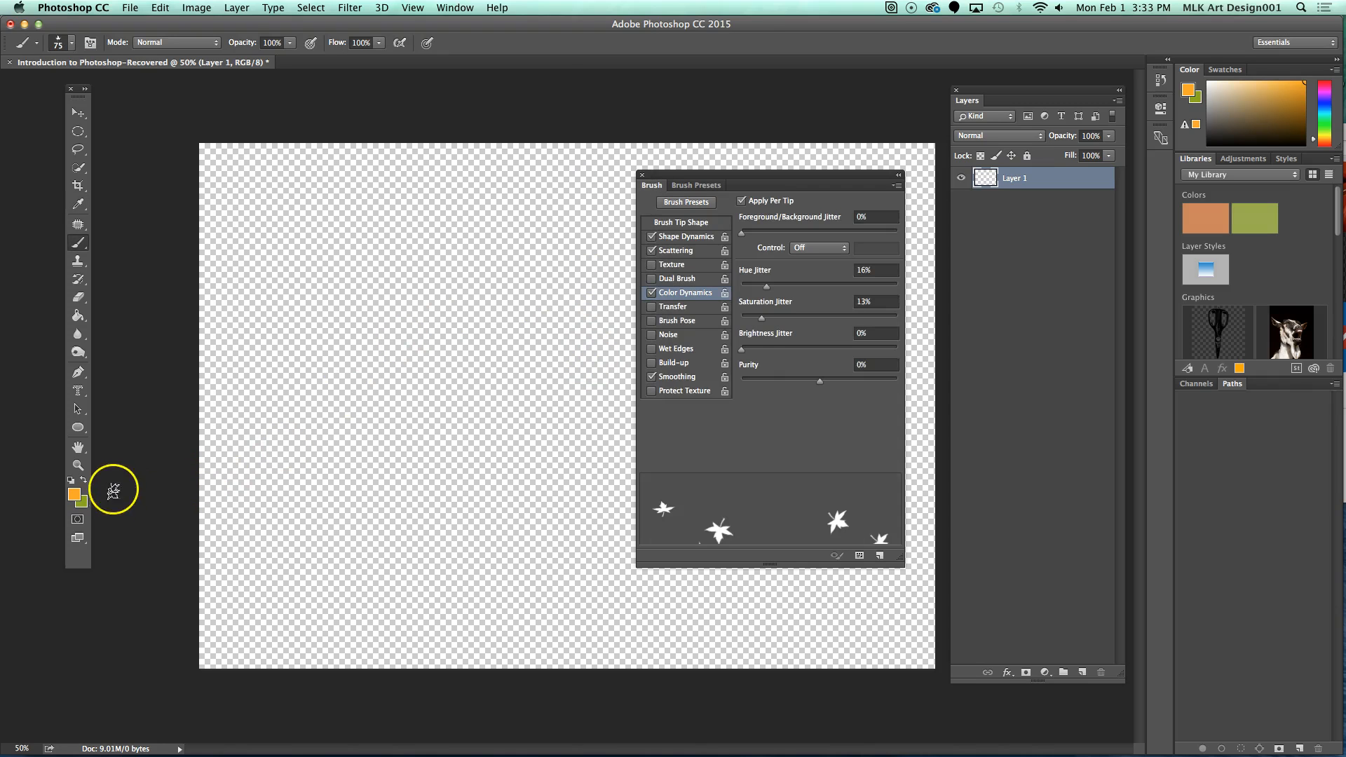
Change the foreground colour to deeper orange ff6600 and move the Brush panel aside to uncover most of the canvas.
{"action": "left_click", "coordinate": [73, 494]}
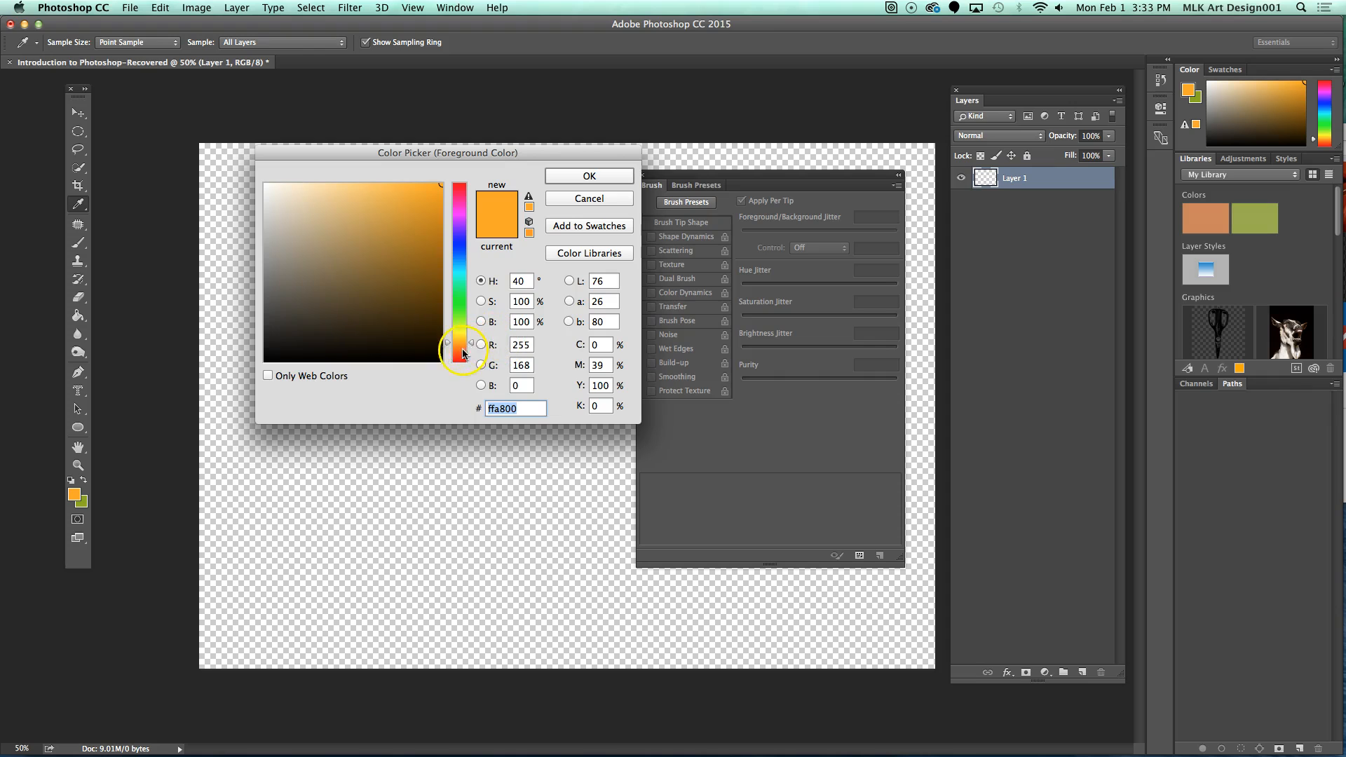
{"action": "left_click", "coordinate": [461, 350]}
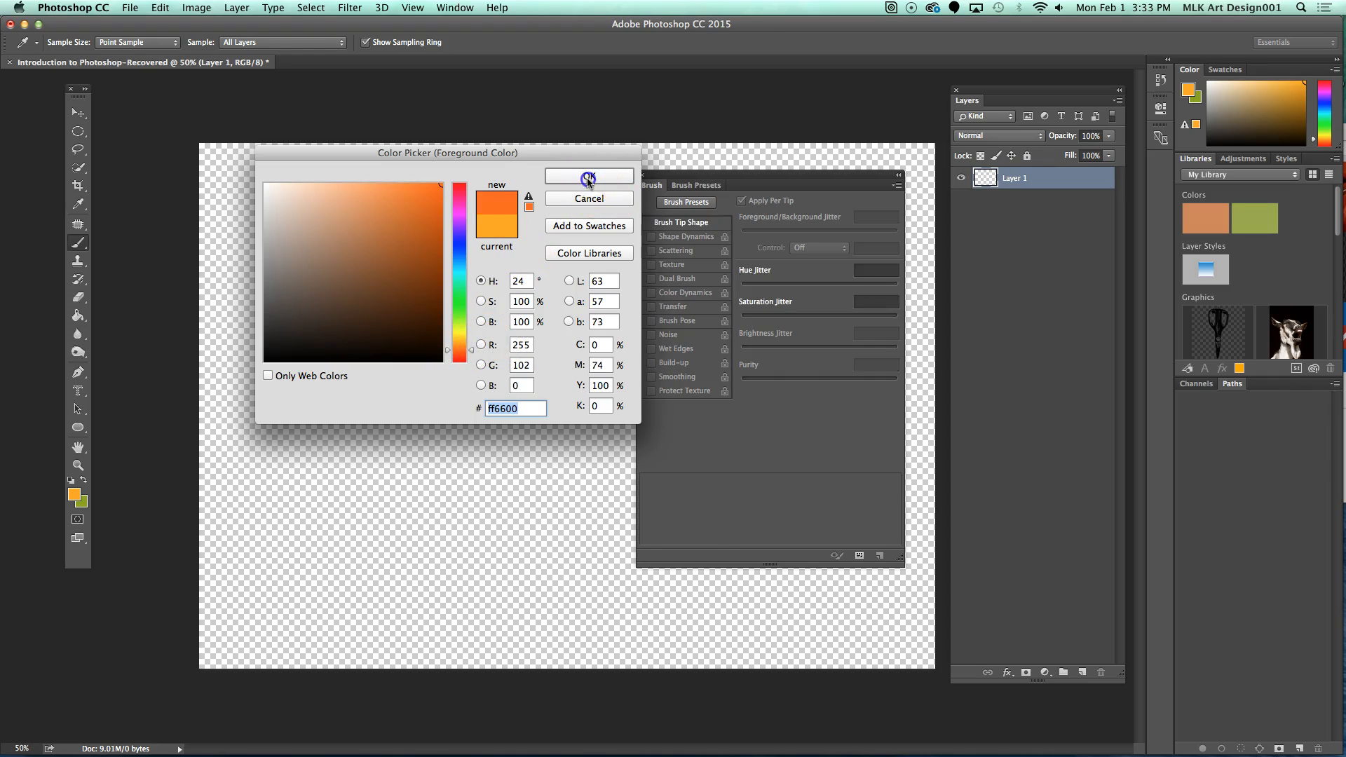
{"action": "left_click", "coordinate": [589, 176]}
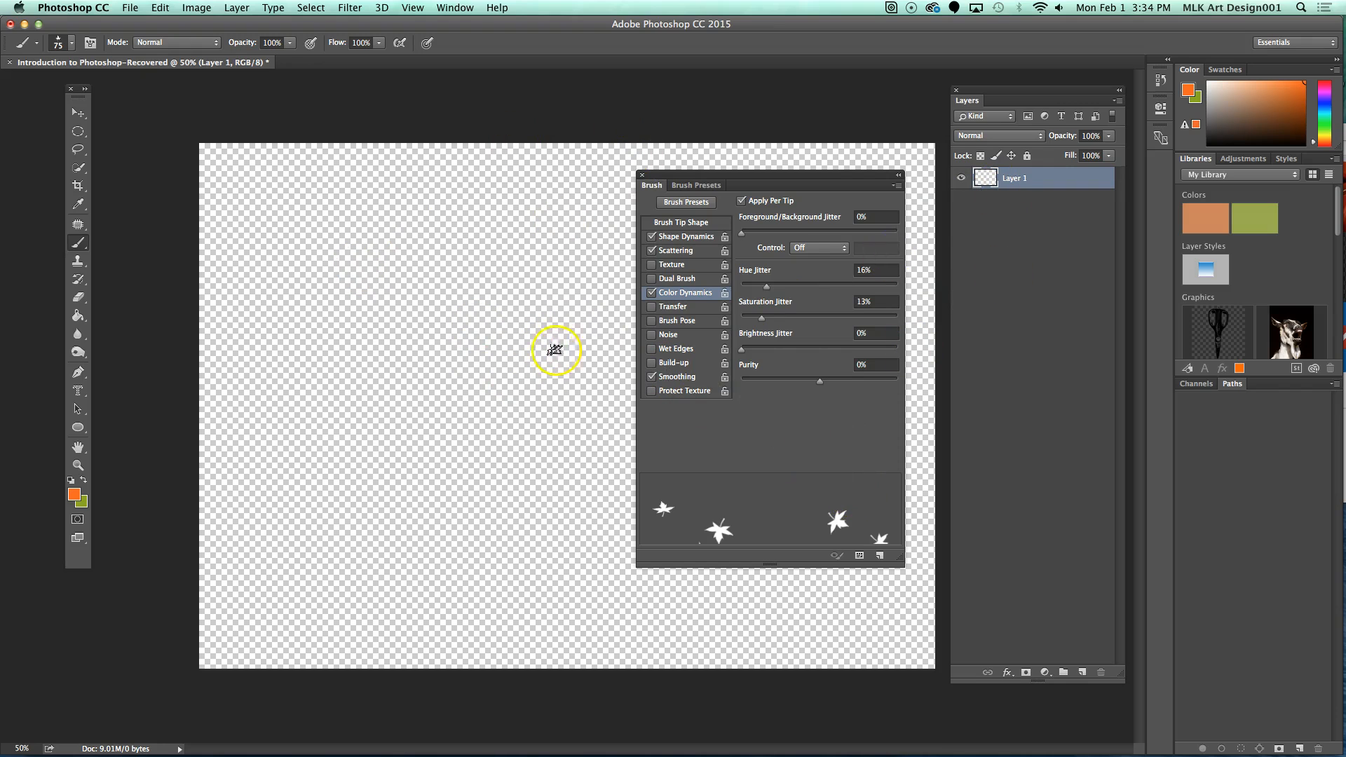
{"action": "mouse_move", "coordinate": [752, 178]}
{"action": "left_mouse_down"}
{"action": "mouse_move", "coordinate": [973, 205]}
{"action": "mouse_move", "coordinate": [978, 229]}
{"action": "left_mouse_up"}
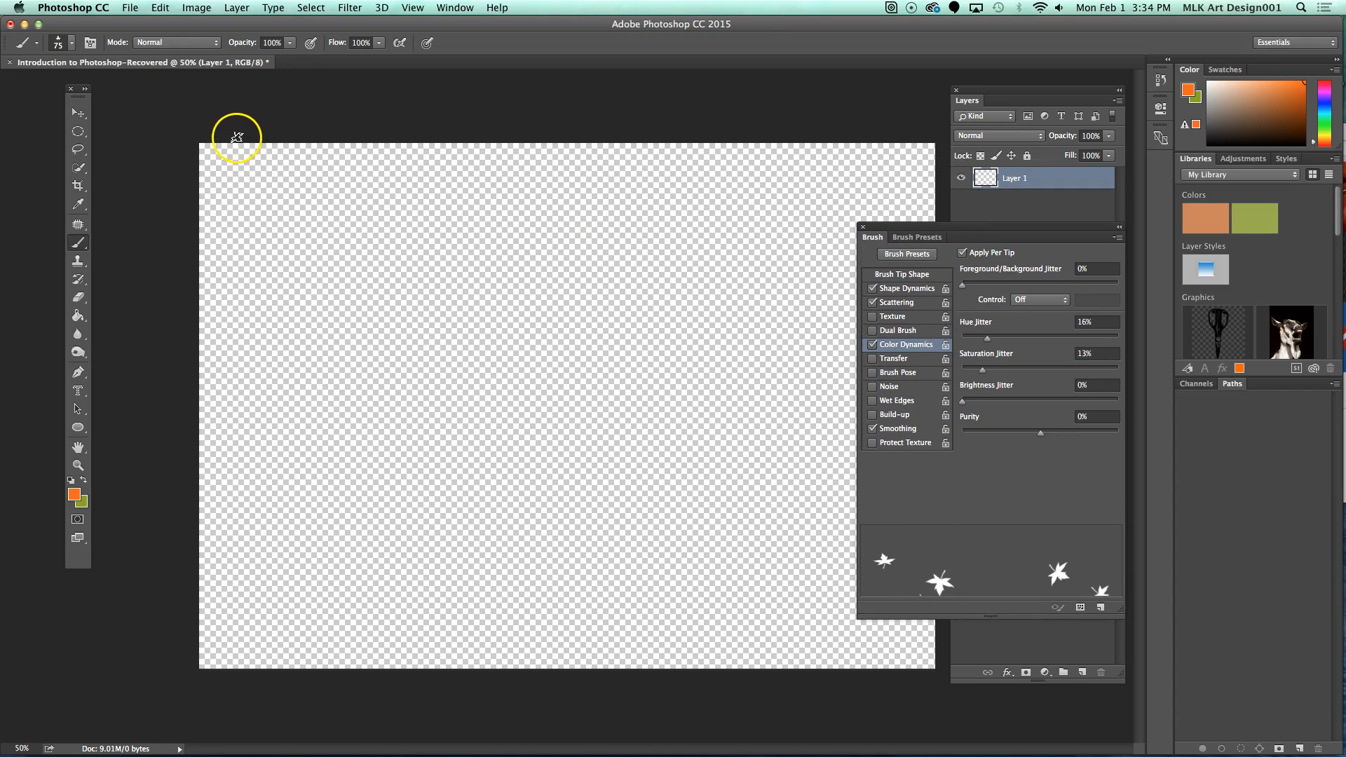
Paint small orange, red and yellow leaves across the whole canvas with the 75 px leaf brush.
{"action": "mouse_move", "coordinate": [333, 263]}
{"action": "left_mouse_down"}
{"action": "mouse_move", "coordinate": [326, 408]}
{"action": "mouse_move", "coordinate": [437, 312]}
{"action": "mouse_move", "coordinate": [585, 235]}
{"action": "left_mouse_up"}
{"action": "mouse_move", "coordinate": [623, 337]}
{"action": "left_mouse_down"}
{"action": "mouse_move", "coordinate": [473, 396]}
{"action": "mouse_move", "coordinate": [405, 495]}
{"action": "mouse_move", "coordinate": [415, 575]}
{"action": "mouse_move", "coordinate": [581, 512]}
{"action": "mouse_move", "coordinate": [688, 407]}
{"action": "mouse_move", "coordinate": [797, 375]}
{"action": "mouse_move", "coordinate": [845, 464]}
{"action": "mouse_move", "coordinate": [792, 598]}
{"action": "mouse_move", "coordinate": [869, 651]}
{"action": "mouse_move", "coordinate": [938, 642]}
{"action": "mouse_move", "coordinate": [871, 595]}
{"action": "mouse_move", "coordinate": [732, 612]}
{"action": "mouse_move", "coordinate": [598, 662]}
{"action": "mouse_move", "coordinate": [499, 653]}
{"action": "left_mouse_up"}
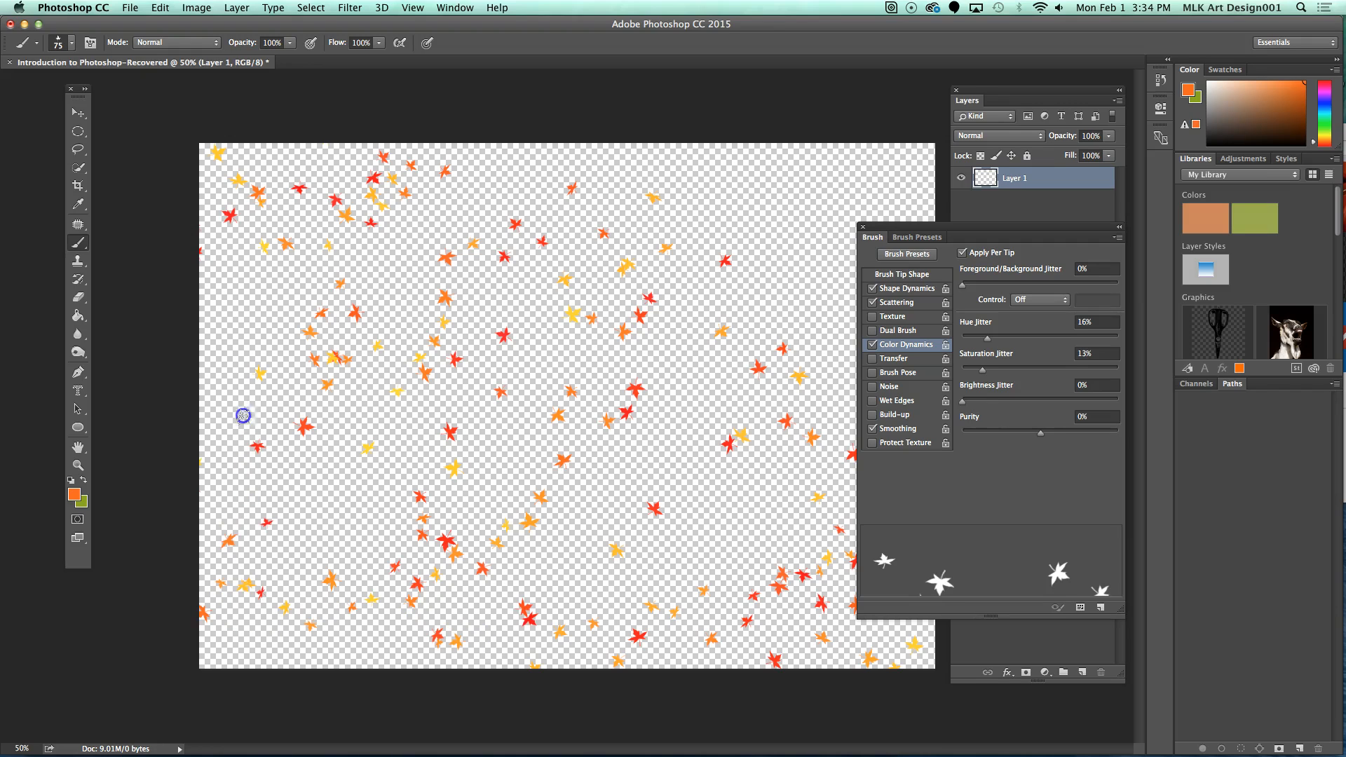
{"action": "mouse_move", "coordinate": [457, 202]}
{"action": "left_mouse_down"}
{"action": "mouse_move", "coordinate": [555, 160]}
{"action": "mouse_move", "coordinate": [646, 148]}
{"action": "left_mouse_up"}
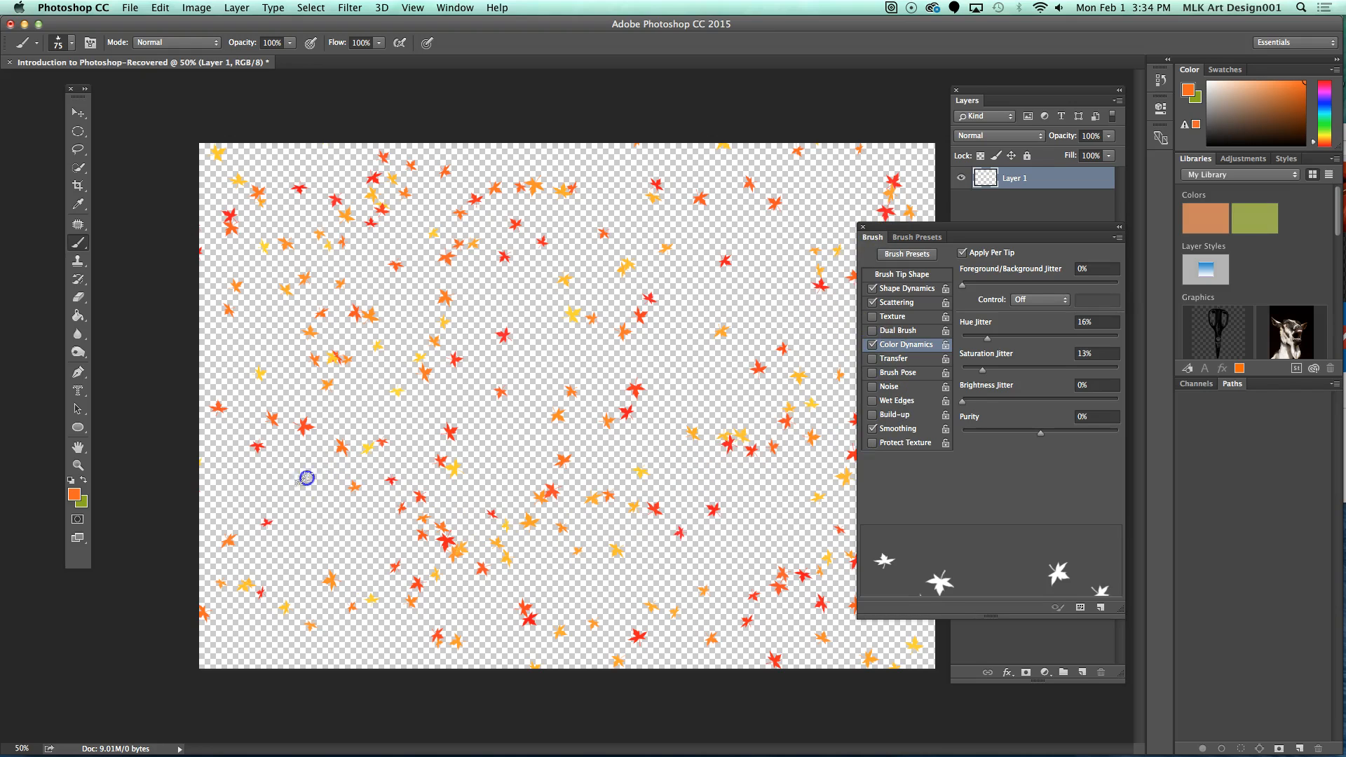
{"action": "mouse_move", "coordinate": [429, 493]}
{"action": "left_mouse_down"}
{"action": "mouse_move", "coordinate": [481, 556]}
{"action": "mouse_move", "coordinate": [240, 646]}
{"action": "mouse_move", "coordinate": [330, 444]}
{"action": "mouse_move", "coordinate": [687, 357]}
{"action": "mouse_move", "coordinate": [838, 391]}
{"action": "mouse_move", "coordinate": [691, 120]}
{"action": "mouse_move", "coordinate": [300, 202]}
{"action": "mouse_move", "coordinate": [221, 372]}
{"action": "left_mouse_up"}
{"action": "left_click_drag", "start_coordinate": [278, 272], "coordinate": [290, 255]}
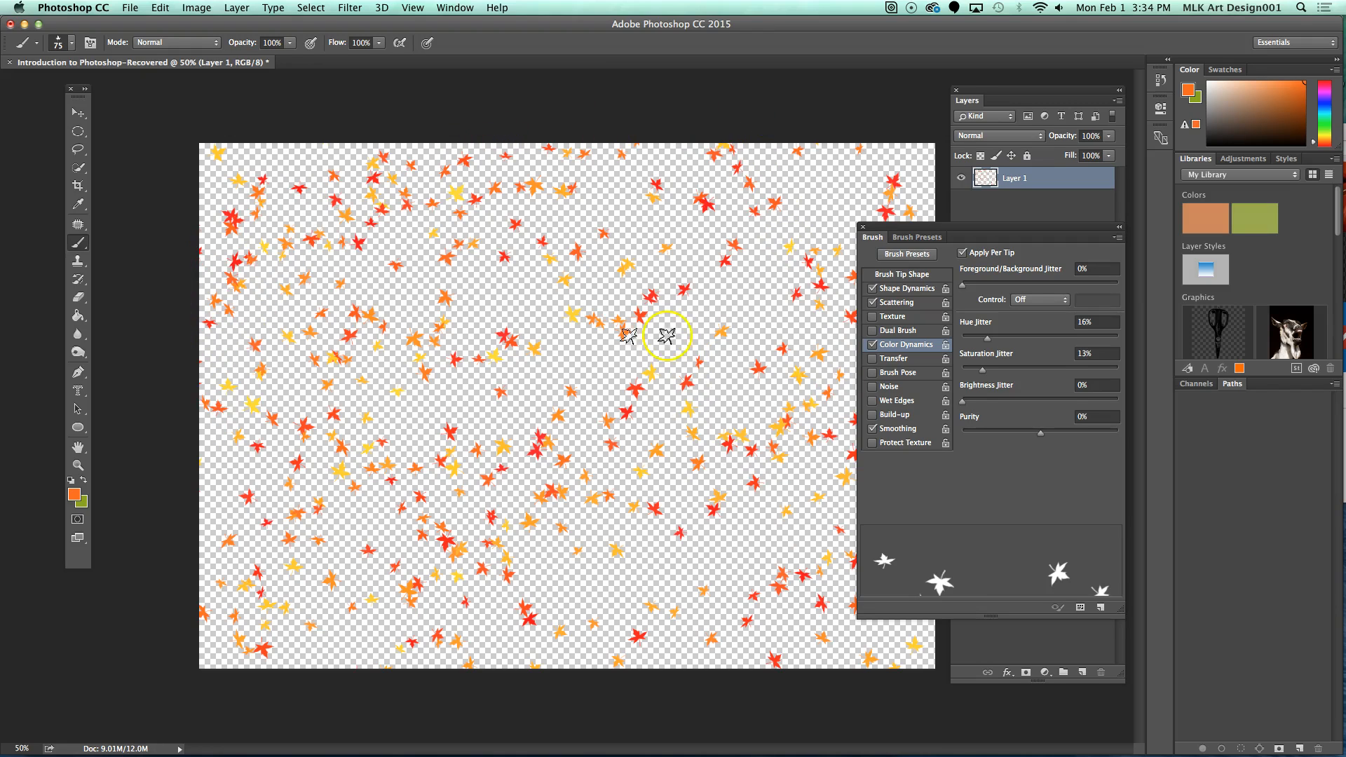
Set the leaf brush size to 151 px and paint medium-sized leaves over the small ones across the canvas.
{"action": "left_click", "coordinate": [905, 293]}
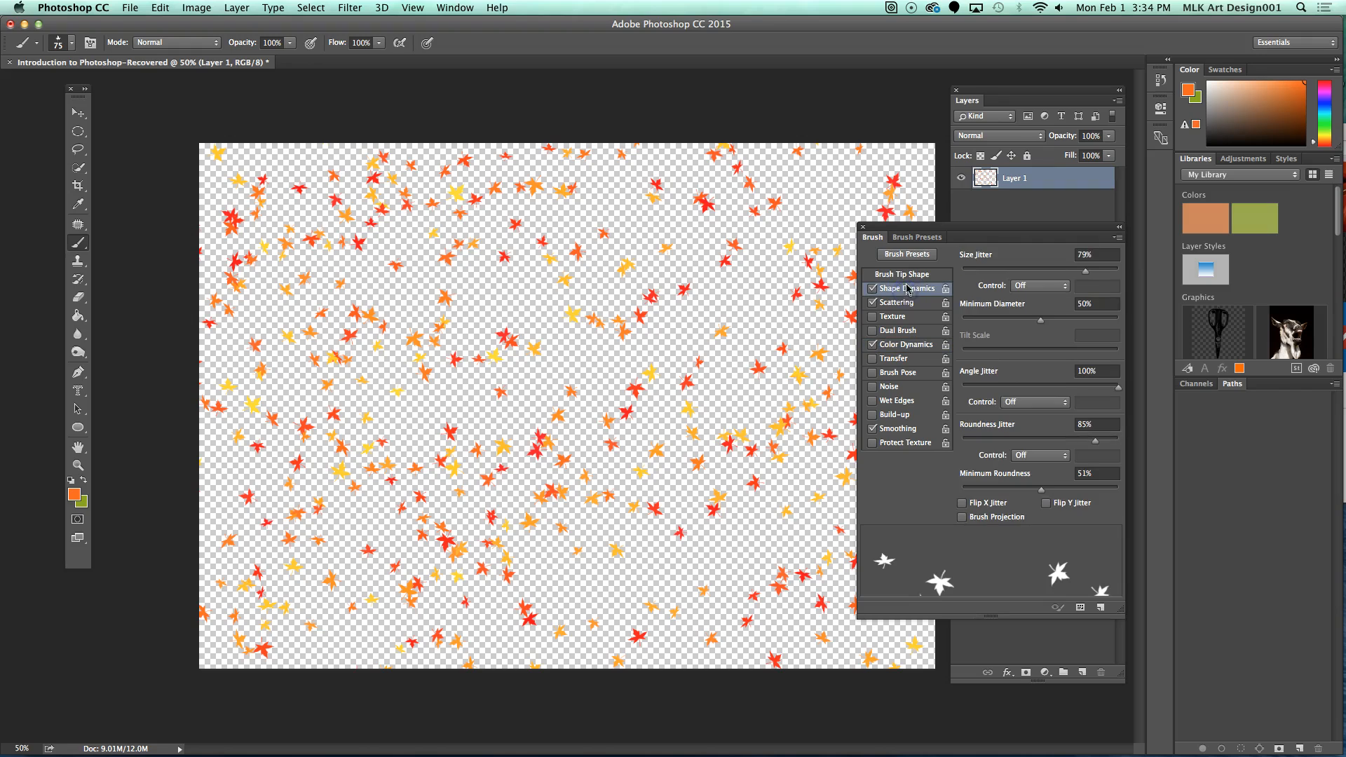
{"action": "left_click", "coordinate": [907, 276]}
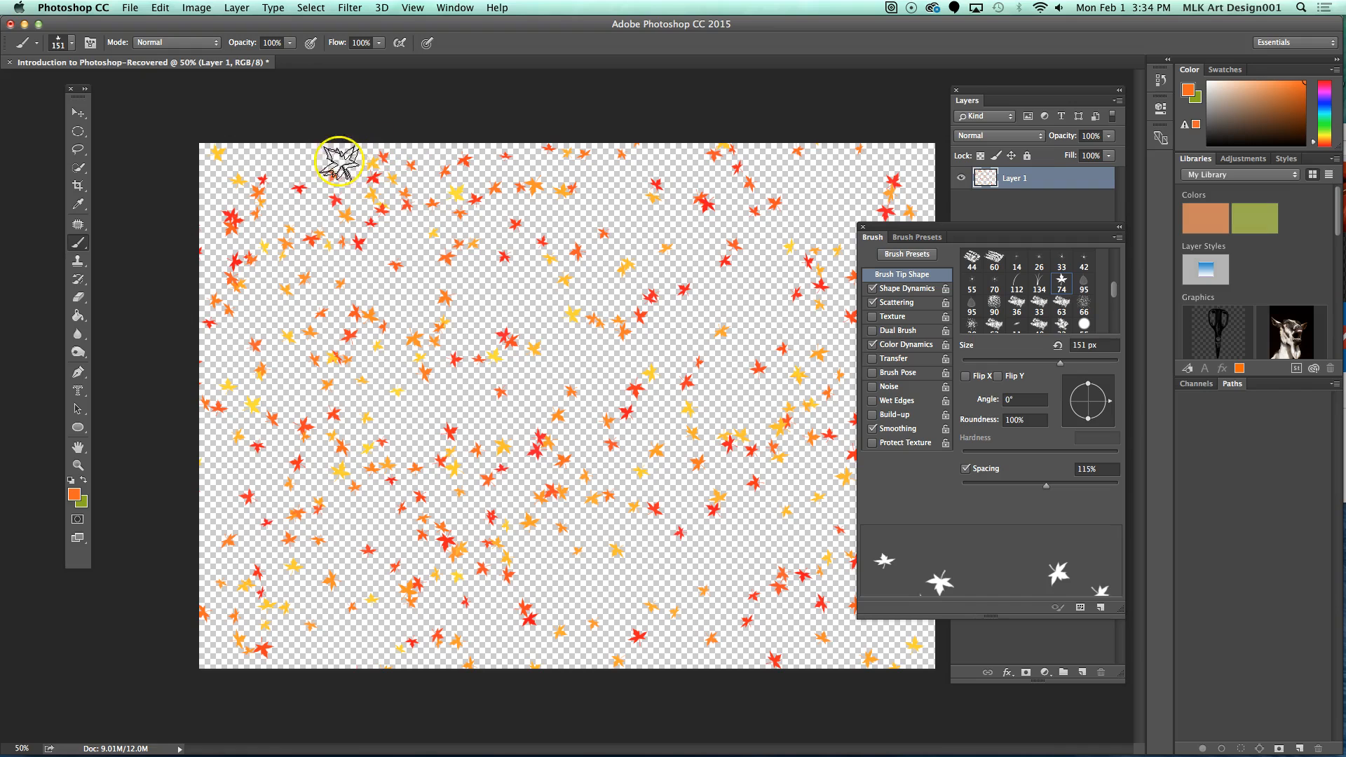
{"action": "mouse_move", "coordinate": [301, 153]}
{"action": "left_mouse_down"}
{"action": "mouse_move", "coordinate": [279, 187]}
{"action": "mouse_move", "coordinate": [259, 322]}
{"action": "mouse_move", "coordinate": [430, 225]}
{"action": "mouse_move", "coordinate": [567, 230]}
{"action": "mouse_move", "coordinate": [511, 364]}
{"action": "mouse_move", "coordinate": [701, 186]}
{"action": "mouse_move", "coordinate": [812, 324]}
{"action": "mouse_move", "coordinate": [742, 325]}
{"action": "mouse_move", "coordinate": [790, 150]}
{"action": "mouse_move", "coordinate": [979, 211]}
{"action": "mouse_move", "coordinate": [910, 387]}
{"action": "mouse_move", "coordinate": [574, 358]}
{"action": "mouse_move", "coordinate": [400, 475]}
{"action": "mouse_move", "coordinate": [313, 565]}
{"action": "mouse_move", "coordinate": [821, 588]}
{"action": "mouse_move", "coordinate": [796, 595]}
{"action": "mouse_move", "coordinate": [629, 562]}
{"action": "mouse_move", "coordinate": [677, 605]}
{"action": "left_mouse_up"}
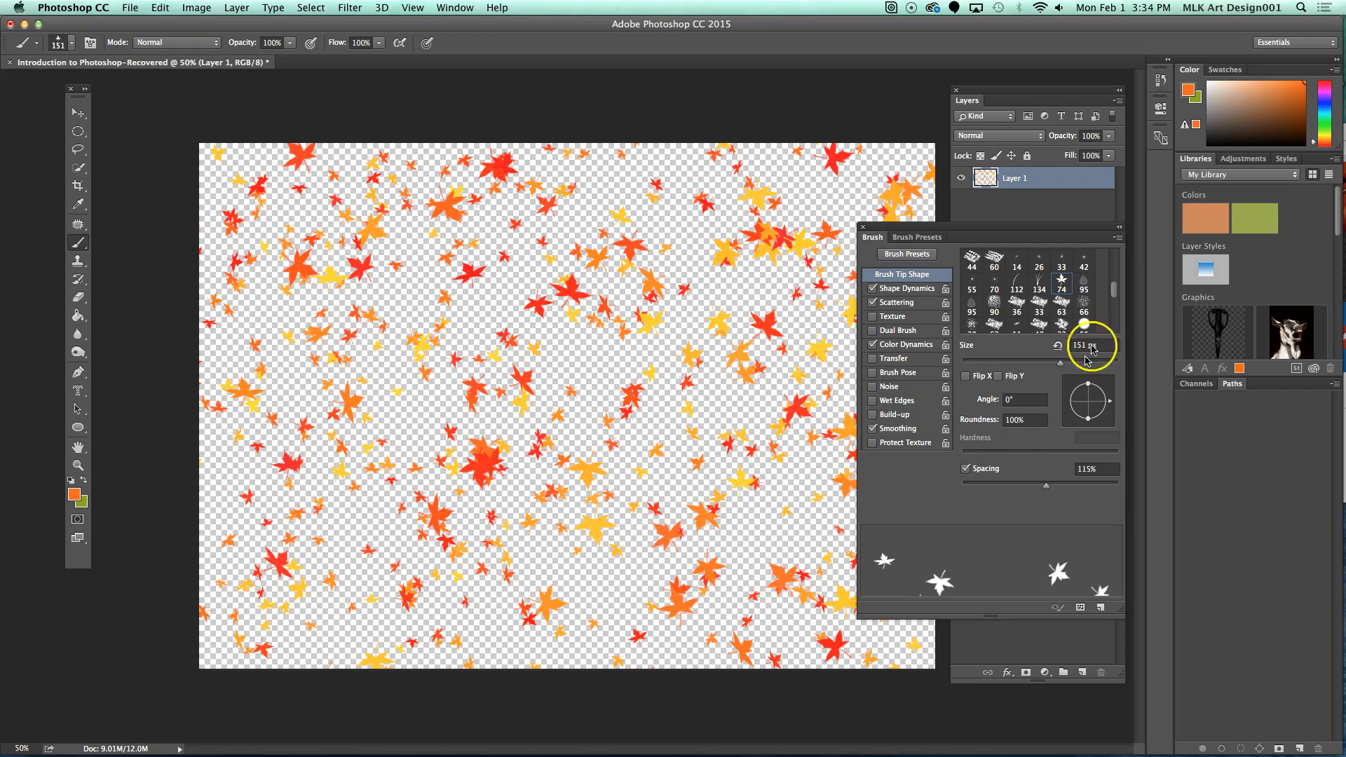
Set the foreground/background jitter to 100% and paint mixed orange and green leaves across the canvas, first at 151 px and again at 305 px.
{"action": "left_click", "coordinate": [904, 346]}
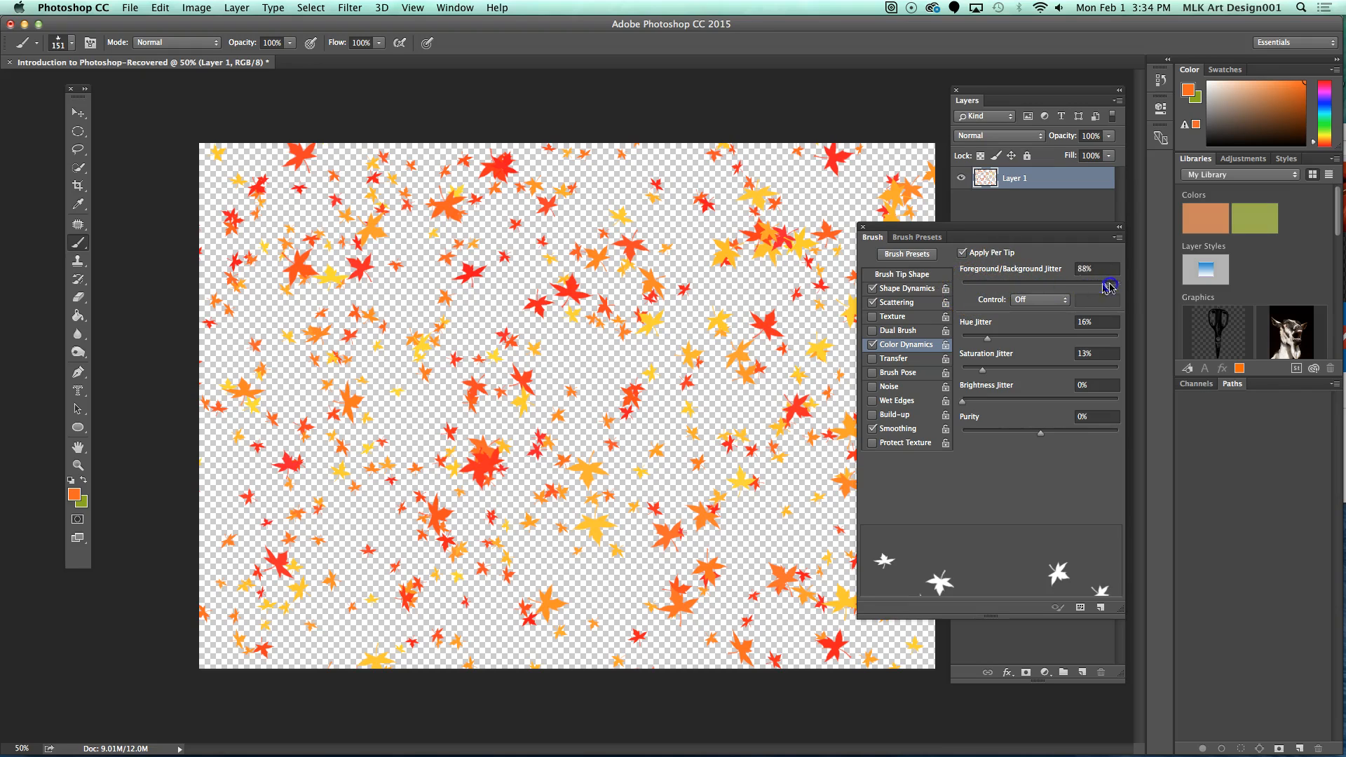
{"action": "mouse_move", "coordinate": [548, 242]}
{"action": "left_mouse_down"}
{"action": "mouse_move", "coordinate": [590, 227]}
{"action": "mouse_move", "coordinate": [624, 267]}
{"action": "mouse_move", "coordinate": [687, 275]}
{"action": "mouse_move", "coordinate": [704, 201]}
{"action": "mouse_move", "coordinate": [545, 182]}
{"action": "mouse_move", "coordinate": [418, 191]}
{"action": "mouse_move", "coordinate": [331, 212]}
{"action": "mouse_move", "coordinate": [278, 283]}
{"action": "mouse_move", "coordinate": [345, 332]}
{"action": "mouse_move", "coordinate": [549, 214]}
{"action": "mouse_move", "coordinate": [703, 180]}
{"action": "mouse_move", "coordinate": [925, 185]}
{"action": "mouse_move", "coordinate": [859, 291]}
{"action": "mouse_move", "coordinate": [645, 305]}
{"action": "mouse_move", "coordinate": [495, 202]}
{"action": "mouse_move", "coordinate": [413, 358]}
{"action": "mouse_move", "coordinate": [587, 304]}
{"action": "mouse_move", "coordinate": [740, 321]}
{"action": "mouse_move", "coordinate": [637, 436]}
{"action": "mouse_move", "coordinate": [698, 516]}
{"action": "mouse_move", "coordinate": [966, 300]}
{"action": "mouse_move", "coordinate": [1006, 376]}
{"action": "mouse_move", "coordinate": [780, 464]}
{"action": "mouse_move", "coordinate": [561, 331]}
{"action": "mouse_move", "coordinate": [438, 393]}
{"action": "mouse_move", "coordinate": [480, 539]}
{"action": "mouse_move", "coordinate": [629, 586]}
{"action": "mouse_move", "coordinate": [913, 575]}
{"action": "mouse_move", "coordinate": [929, 622]}
{"action": "mouse_move", "coordinate": [808, 537]}
{"action": "mouse_move", "coordinate": [792, 450]}
{"action": "mouse_move", "coordinate": [671, 612]}
{"action": "mouse_move", "coordinate": [589, 629]}
{"action": "mouse_move", "coordinate": [534, 535]}
{"action": "mouse_move", "coordinate": [301, 626]}
{"action": "mouse_move", "coordinate": [293, 514]}
{"action": "mouse_move", "coordinate": [196, 534]}
{"action": "mouse_move", "coordinate": [255, 643]}
{"action": "mouse_move", "coordinate": [417, 516]}
{"action": "mouse_move", "coordinate": [290, 682]}
{"action": "mouse_move", "coordinate": [351, 595]}
{"action": "mouse_move", "coordinate": [265, 349]}
{"action": "mouse_move", "coordinate": [162, 372]}
{"action": "mouse_move", "coordinate": [185, 433]}
{"action": "mouse_move", "coordinate": [288, 439]}
{"action": "mouse_move", "coordinate": [262, 415]}
{"action": "mouse_move", "coordinate": [228, 279]}
{"action": "mouse_move", "coordinate": [234, 212]}
{"action": "mouse_move", "coordinate": [136, 244]}
{"action": "mouse_move", "coordinate": [211, 296]}
{"action": "mouse_move", "coordinate": [284, 224]}
{"action": "mouse_move", "coordinate": [258, 141]}
{"action": "mouse_move", "coordinate": [502, 154]}
{"action": "mouse_move", "coordinate": [742, 127]}
{"action": "mouse_move", "coordinate": [890, 136]}
{"action": "mouse_move", "coordinate": [860, 189]}
{"action": "mouse_move", "coordinate": [702, 169]}
{"action": "mouse_move", "coordinate": [525, 257]}
{"action": "mouse_move", "coordinate": [475, 338]}
{"action": "mouse_move", "coordinate": [636, 347]}
{"action": "mouse_move", "coordinate": [769, 272]}
{"action": "mouse_move", "coordinate": [625, 309]}
{"action": "left_mouse_up"}
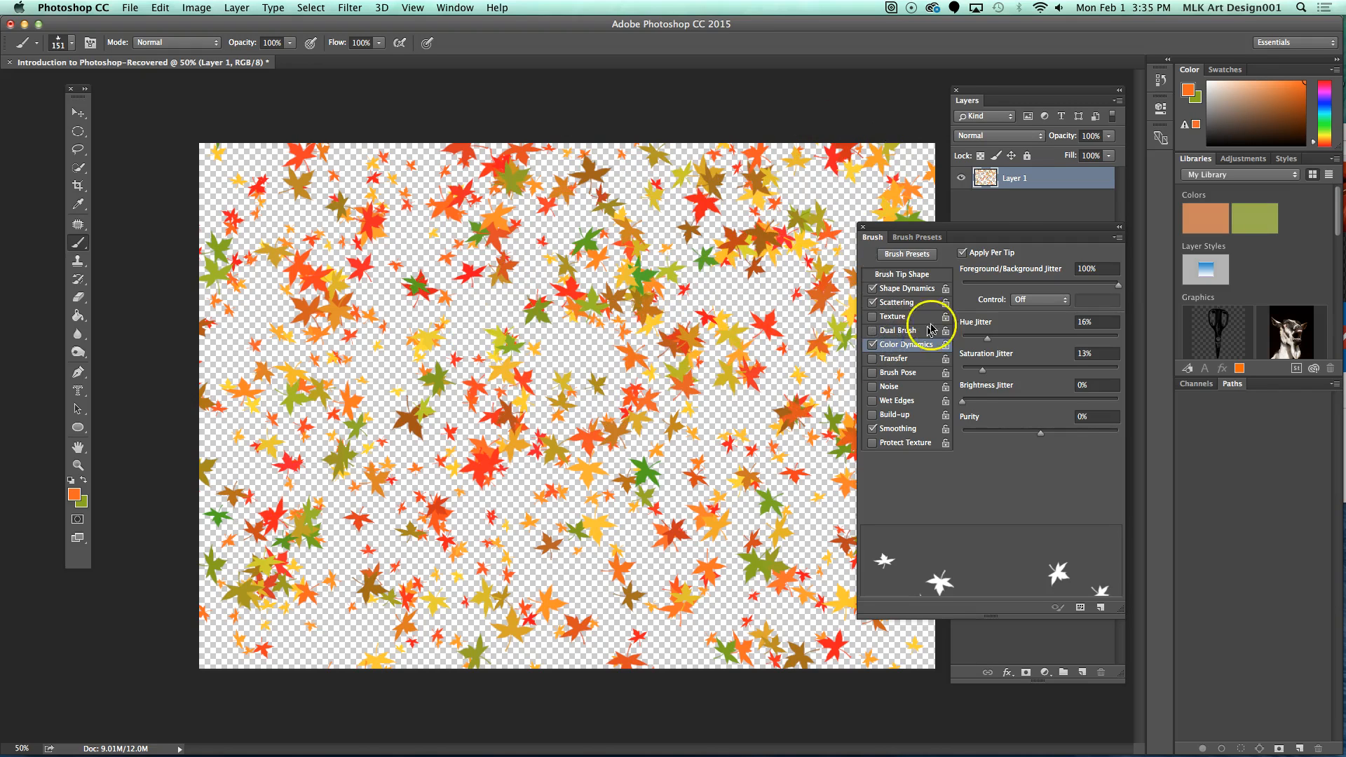
{"action": "left_click", "coordinate": [906, 275]}
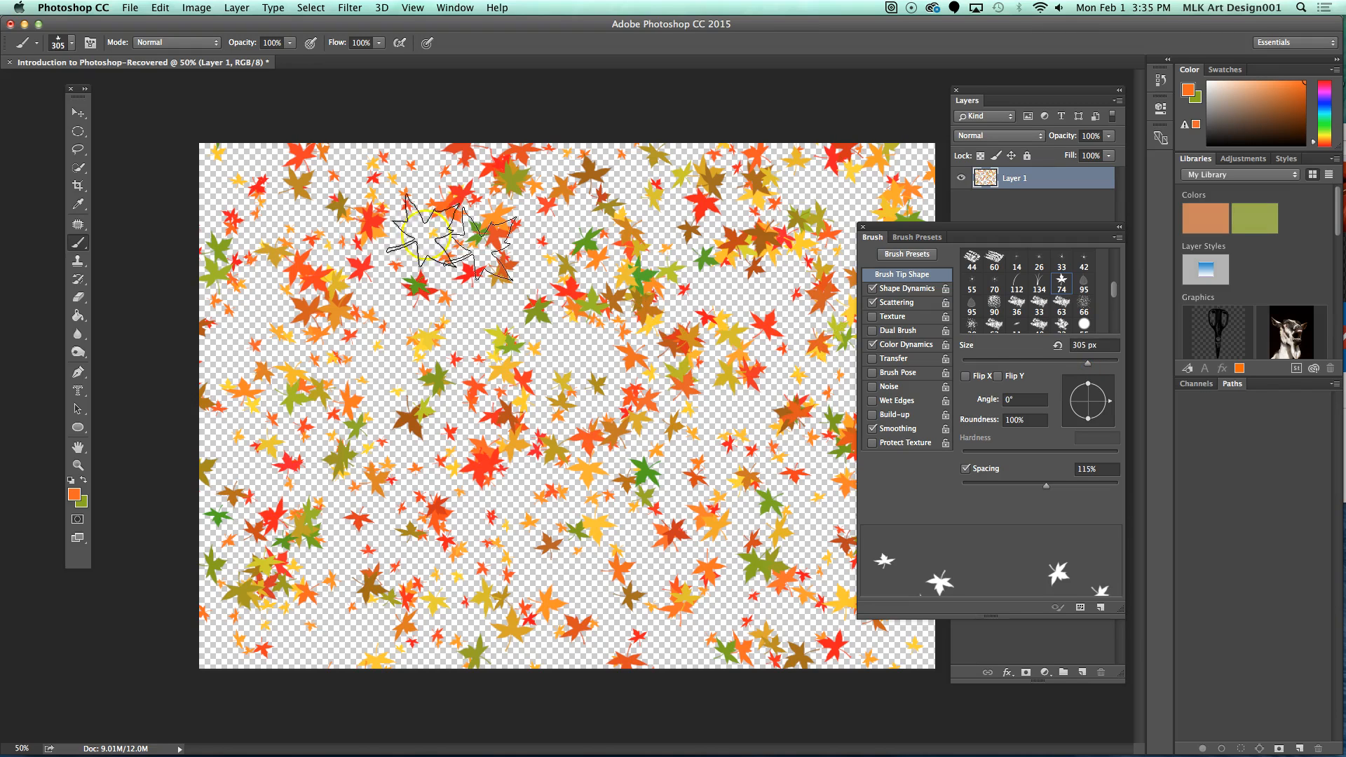
{"action": "mouse_move", "coordinate": [226, 167]}
{"action": "left_mouse_down"}
{"action": "mouse_move", "coordinate": [284, 282]}
{"action": "mouse_move", "coordinate": [298, 180]}
{"action": "mouse_move", "coordinate": [368, 226]}
{"action": "mouse_move", "coordinate": [331, 415]}
{"action": "mouse_move", "coordinate": [647, 237]}
{"action": "mouse_move", "coordinate": [847, 189]}
{"action": "mouse_move", "coordinate": [888, 254]}
{"action": "mouse_move", "coordinate": [770, 389]}
{"action": "mouse_move", "coordinate": [520, 297]}
{"action": "mouse_move", "coordinate": [325, 278]}
{"action": "mouse_move", "coordinate": [316, 362]}
{"action": "mouse_move", "coordinate": [418, 191]}
{"action": "mouse_move", "coordinate": [474, 153]}
{"action": "mouse_move", "coordinate": [395, 248]}
{"action": "mouse_move", "coordinate": [397, 207]}
{"action": "mouse_move", "coordinate": [517, 200]}
{"action": "mouse_move", "coordinate": [686, 164]}
{"action": "mouse_move", "coordinate": [564, 289]}
{"action": "mouse_move", "coordinate": [278, 309]}
{"action": "mouse_move", "coordinate": [268, 526]}
{"action": "mouse_move", "coordinate": [451, 583]}
{"action": "mouse_move", "coordinate": [355, 636]}
{"action": "mouse_move", "coordinate": [257, 645]}
{"action": "mouse_move", "coordinate": [219, 669]}
{"action": "mouse_move", "coordinate": [250, 375]}
{"action": "mouse_move", "coordinate": [205, 623]}
{"action": "mouse_move", "coordinate": [284, 677]}
{"action": "mouse_move", "coordinate": [771, 648]}
{"action": "mouse_move", "coordinate": [928, 615]}
{"action": "mouse_move", "coordinate": [883, 697]}
{"action": "mouse_move", "coordinate": [399, 561]}
{"action": "mouse_move", "coordinate": [359, 602]}
{"action": "mouse_move", "coordinate": [622, 468]}
{"action": "mouse_move", "coordinate": [547, 614]}
{"action": "mouse_move", "coordinate": [625, 555]}
{"action": "mouse_move", "coordinate": [629, 439]}
{"action": "mouse_move", "coordinate": [539, 331]}
{"action": "mouse_move", "coordinate": [713, 349]}
{"action": "mouse_move", "coordinate": [863, 408]}
{"action": "mouse_move", "coordinate": [922, 327]}
{"action": "mouse_move", "coordinate": [703, 479]}
{"action": "mouse_move", "coordinate": [694, 417]}
{"action": "mouse_move", "coordinate": [753, 366]}
{"action": "mouse_move", "coordinate": [759, 407]}
{"action": "mouse_move", "coordinate": [367, 300]}
{"action": "mouse_move", "coordinate": [319, 331]}
{"action": "mouse_move", "coordinate": [415, 214]}
{"action": "mouse_move", "coordinate": [372, 193]}
{"action": "mouse_move", "coordinate": [211, 316]}
{"action": "mouse_move", "coordinate": [212, 527]}
{"action": "mouse_move", "coordinate": [217, 559]}
{"action": "mouse_move", "coordinate": [249, 380]}
{"action": "mouse_move", "coordinate": [881, 630]}
{"action": "mouse_move", "coordinate": [944, 308]}
{"action": "mouse_move", "coordinate": [912, 190]}
{"action": "mouse_move", "coordinate": [678, 196]}
{"action": "mouse_move", "coordinate": [870, 112]}
{"action": "mouse_move", "coordinate": [376, 383]}
{"action": "left_mouse_up"}
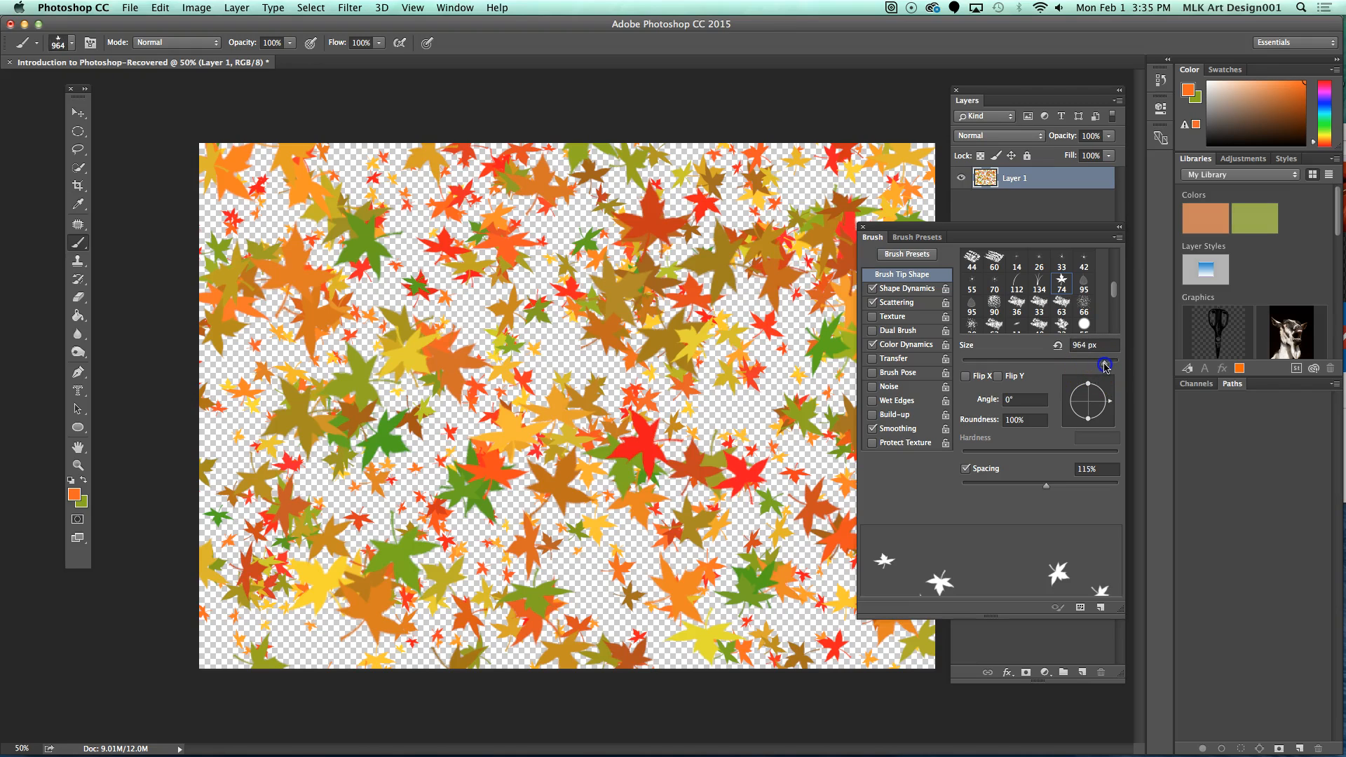
Set the brush size to 600 px and scatter to 224%, and paint large autumn leaves over the canvas.
{"action": "type", "text": "600"}
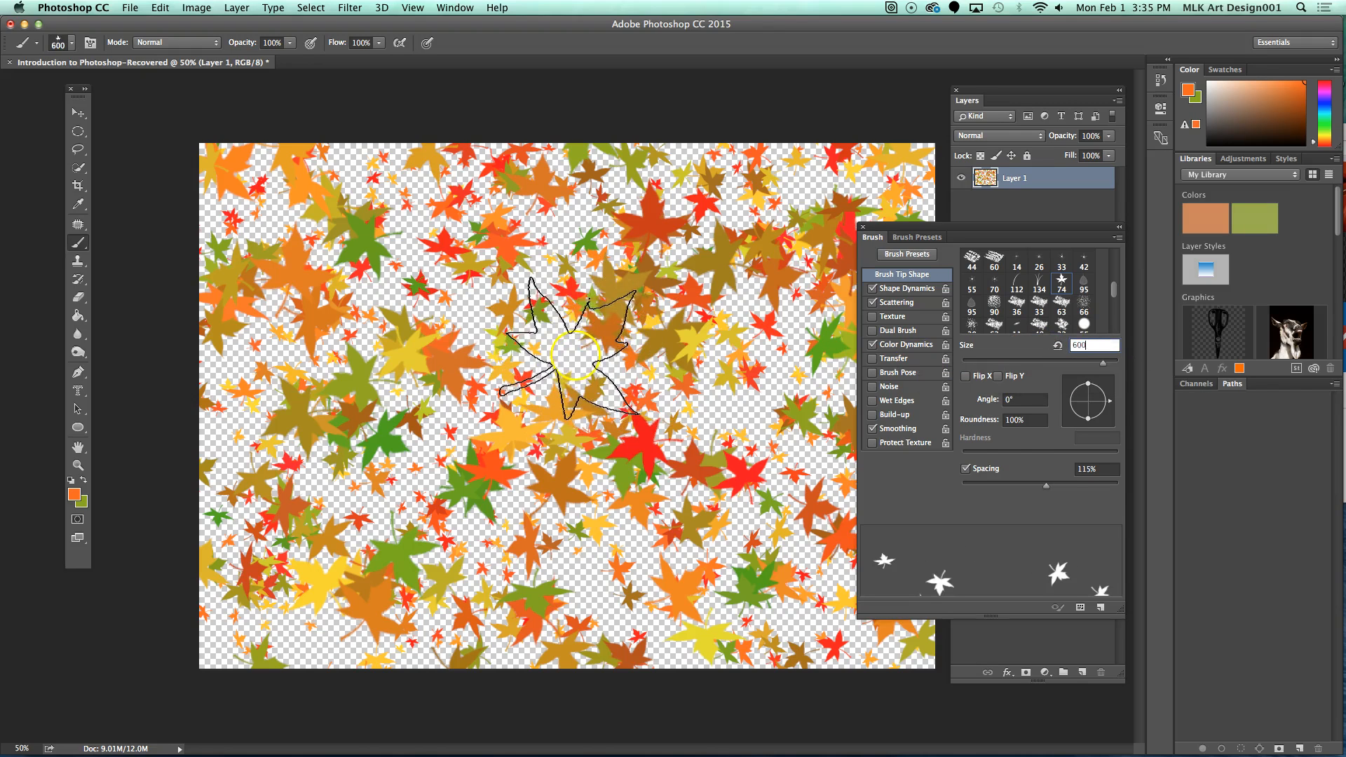
{"action": "left_click", "coordinate": [916, 302]}
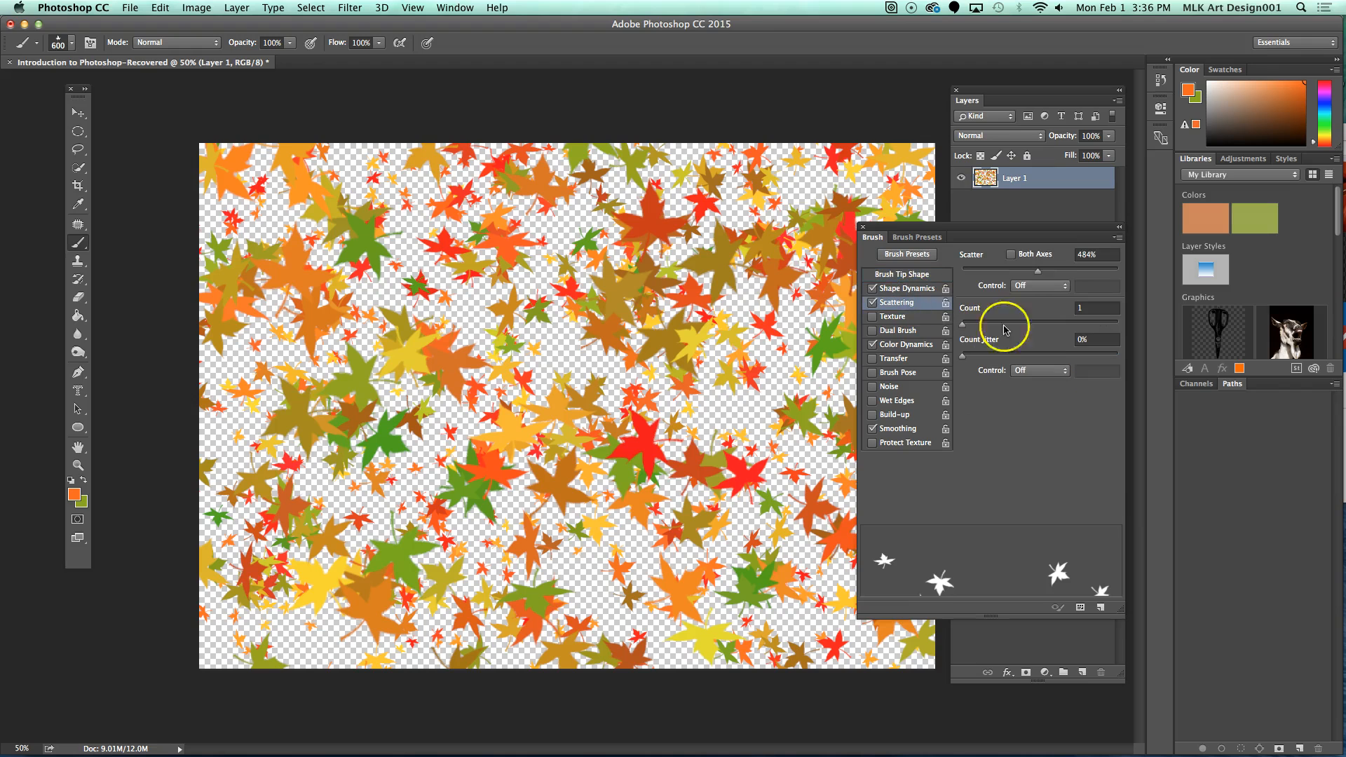
{"action": "left_click_drag", "start_coordinate": [1036, 270], "coordinate": [999, 276]}
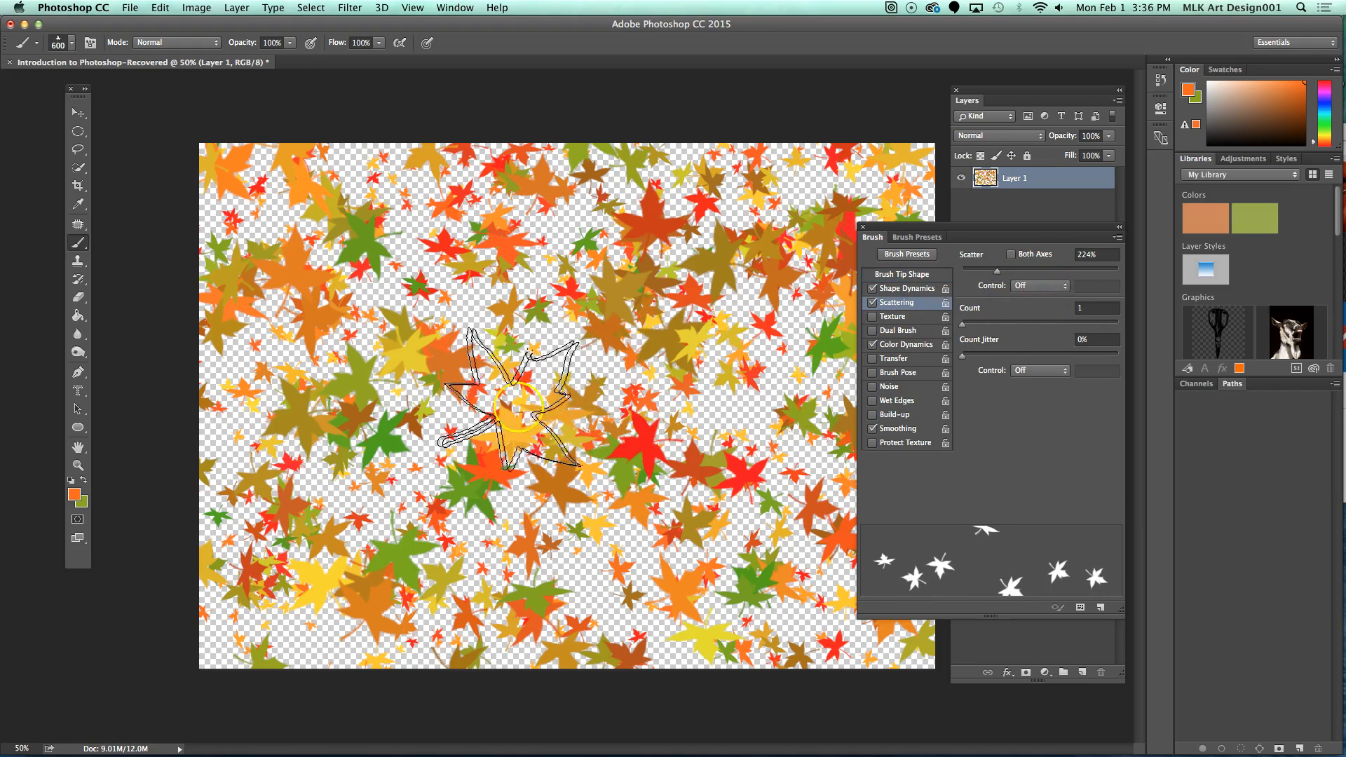
{"action": "mouse_move", "coordinate": [505, 213]}
{"action": "left_mouse_down"}
{"action": "mouse_move", "coordinate": [325, 355]}
{"action": "mouse_move", "coordinate": [781, 197]}
{"action": "mouse_move", "coordinate": [817, 550]}
{"action": "mouse_move", "coordinate": [624, 393]}
{"action": "mouse_move", "coordinate": [806, 554]}
{"action": "mouse_move", "coordinate": [594, 597]}
{"action": "mouse_move", "coordinate": [799, 337]}
{"action": "mouse_move", "coordinate": [778, 441]}
{"action": "mouse_move", "coordinate": [769, 397]}
{"action": "mouse_move", "coordinate": [346, 703]}
{"action": "mouse_move", "coordinate": [294, 393]}
{"action": "mouse_move", "coordinate": [652, 210]}
{"action": "mouse_move", "coordinate": [667, 481]}
{"action": "left_mouse_up"}
{"action": "mouse_move", "coordinate": [762, 341]}
{"action": "left_mouse_down"}
{"action": "mouse_move", "coordinate": [198, 676]}
{"action": "mouse_move", "coordinate": [693, 662]}
{"action": "mouse_move", "coordinate": [670, 627]}
{"action": "mouse_move", "coordinate": [408, 536]}
{"action": "mouse_move", "coordinate": [199, 190]}
{"action": "mouse_move", "coordinate": [898, 309]}
{"action": "left_mouse_up"}
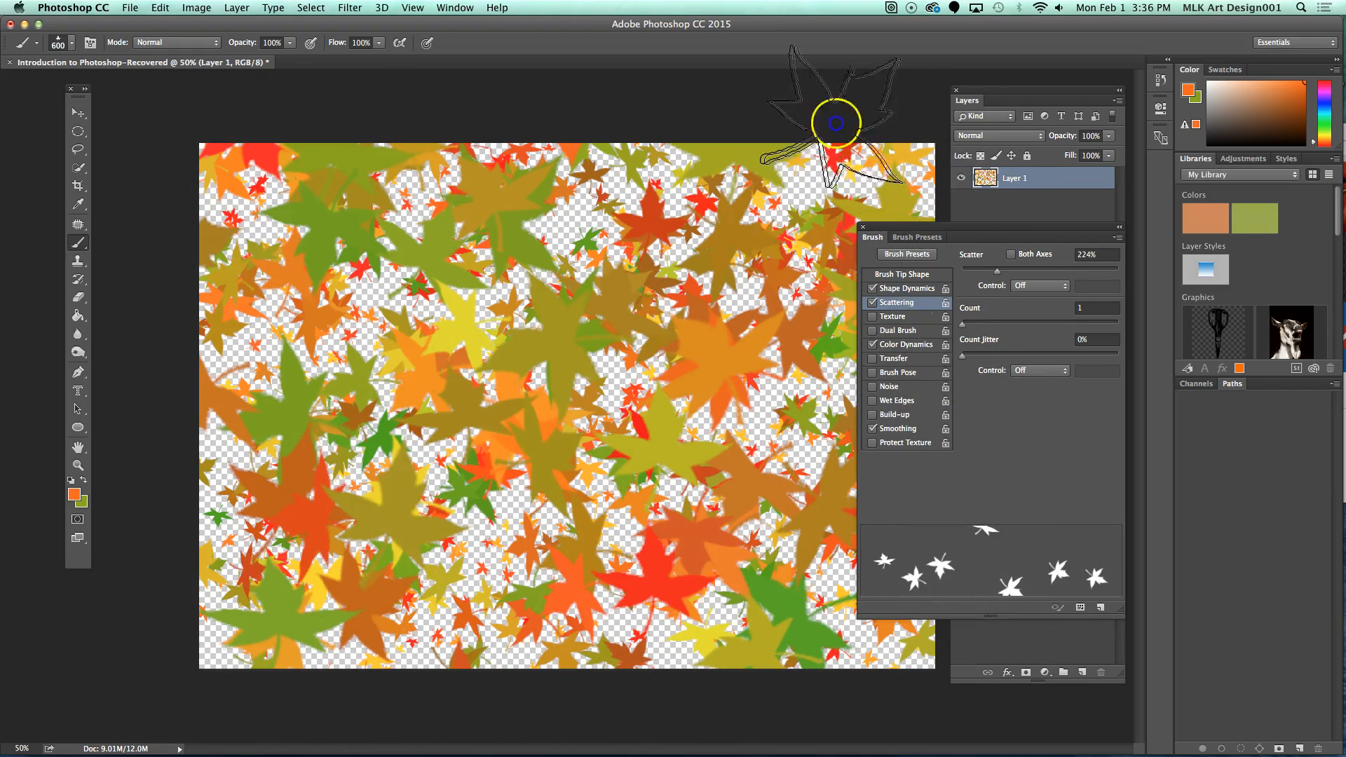
{"action": "left_click", "coordinate": [583, 298]}
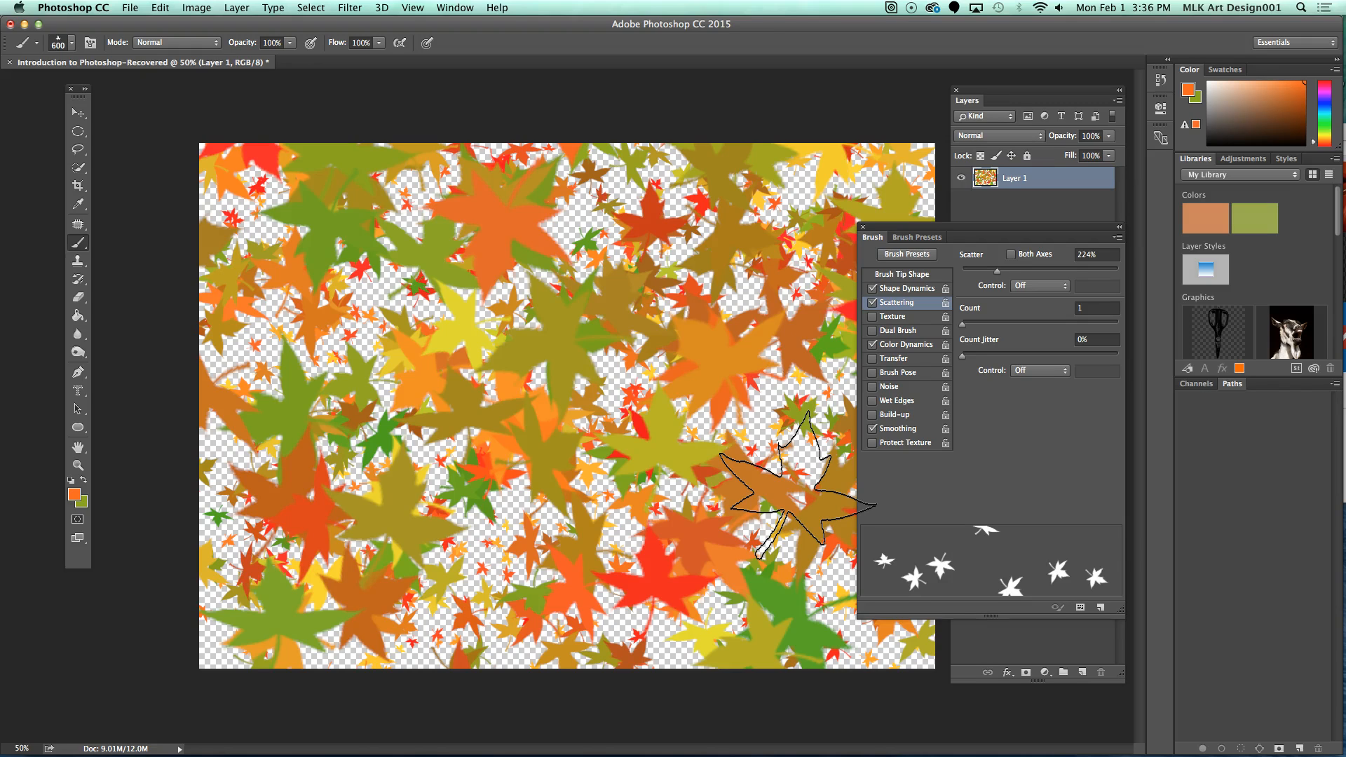
{"action": "left_click", "coordinate": [910, 275]}
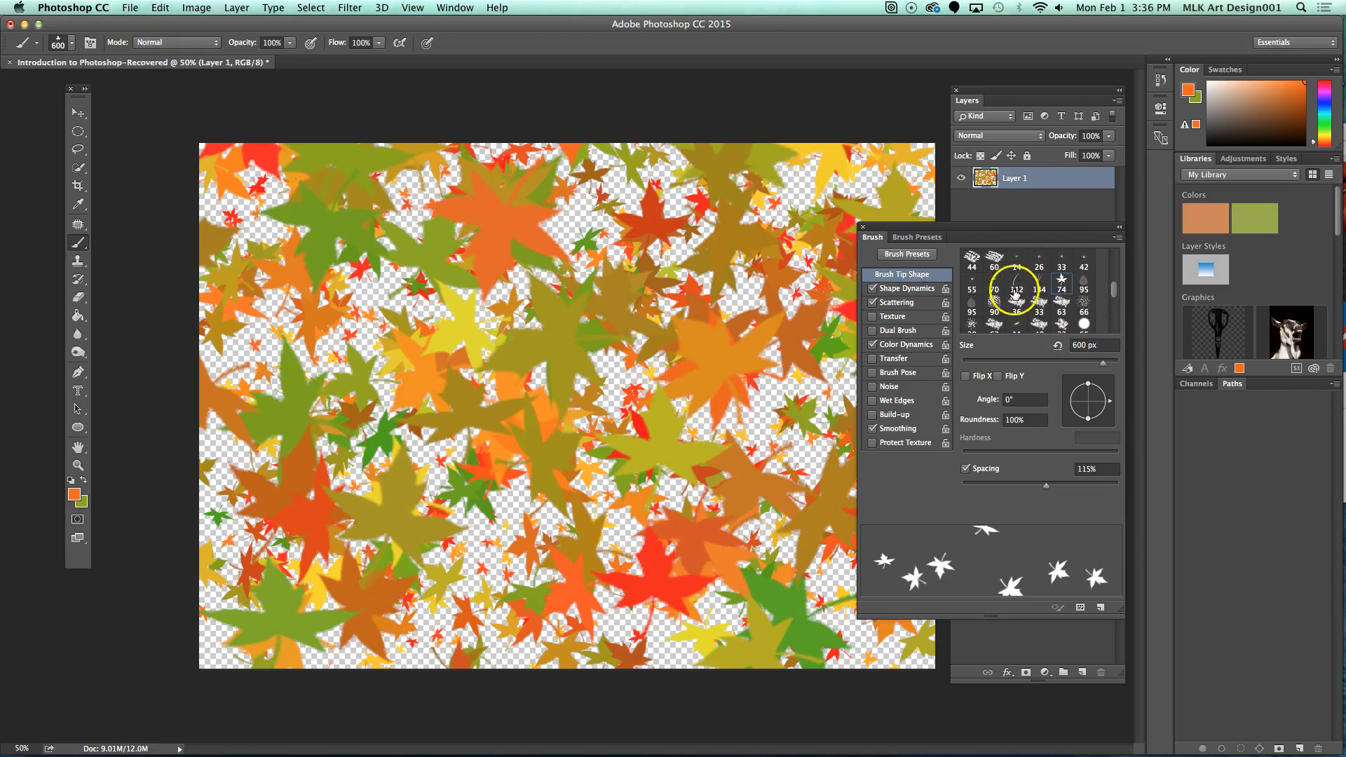
{"action": "left_click", "coordinate": [922, 294]}
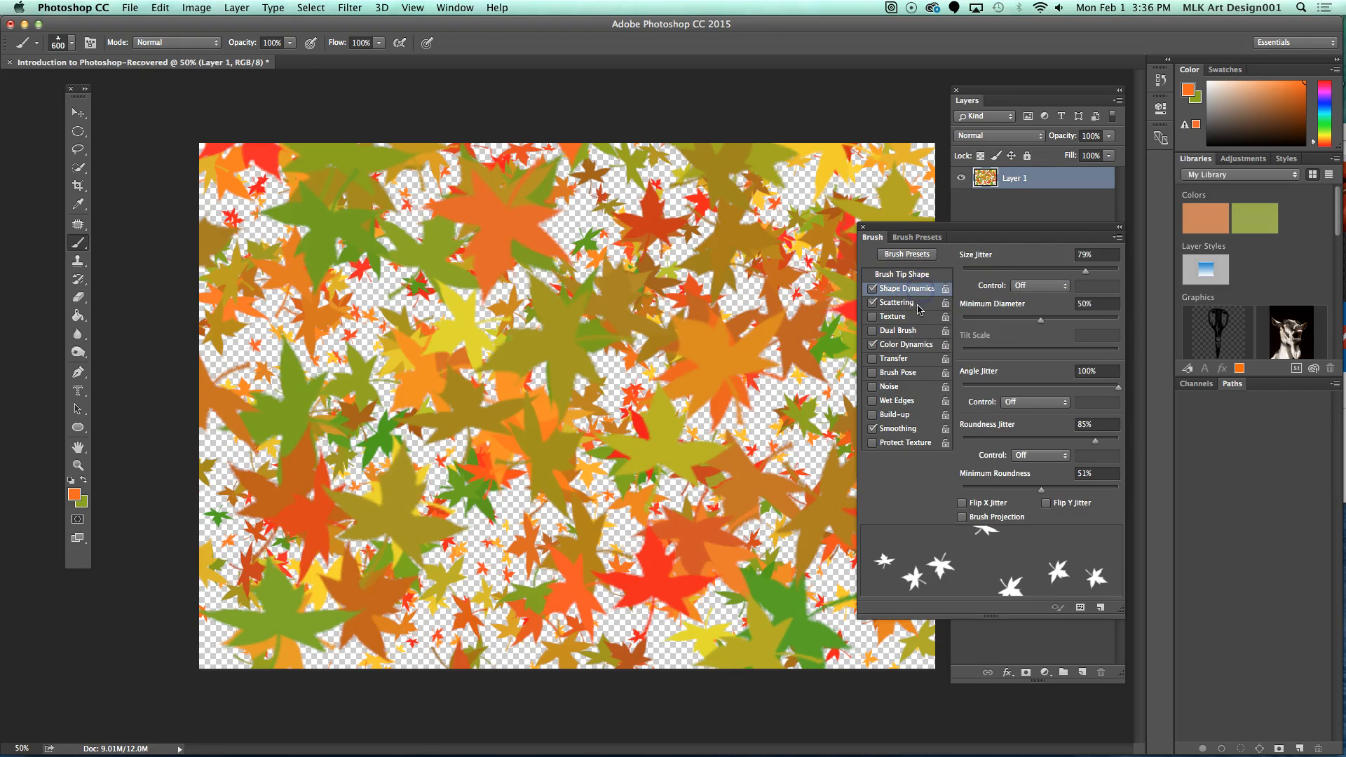
{"action": "left_click", "coordinate": [918, 306]}
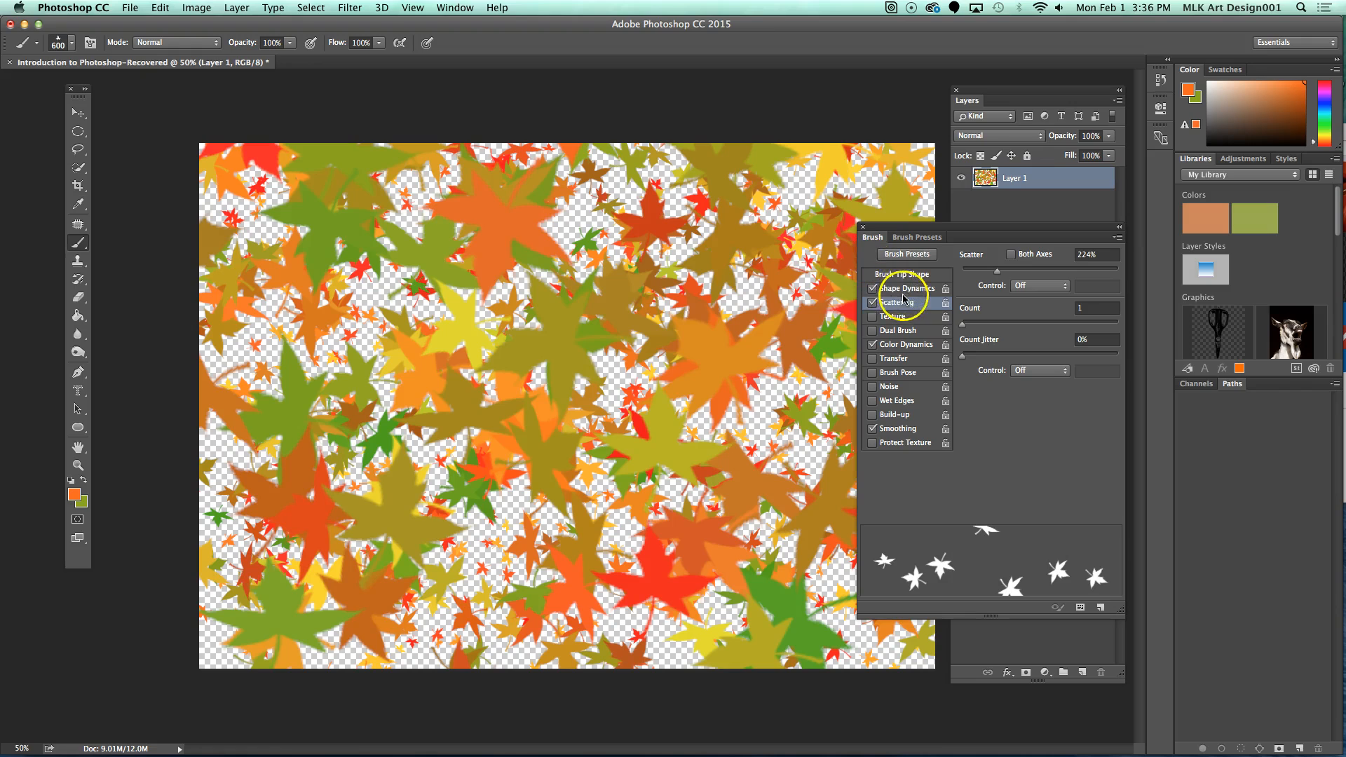
{"action": "left_click", "coordinate": [868, 258]}
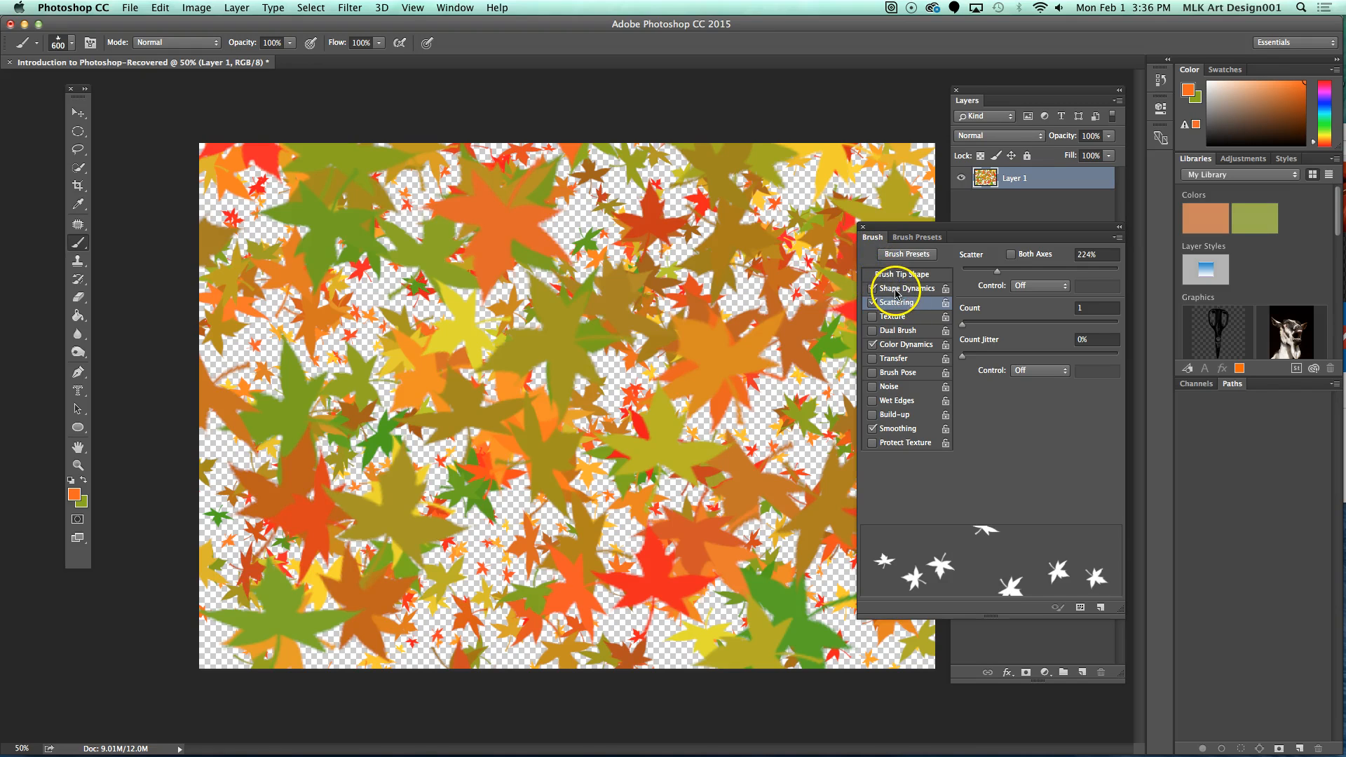